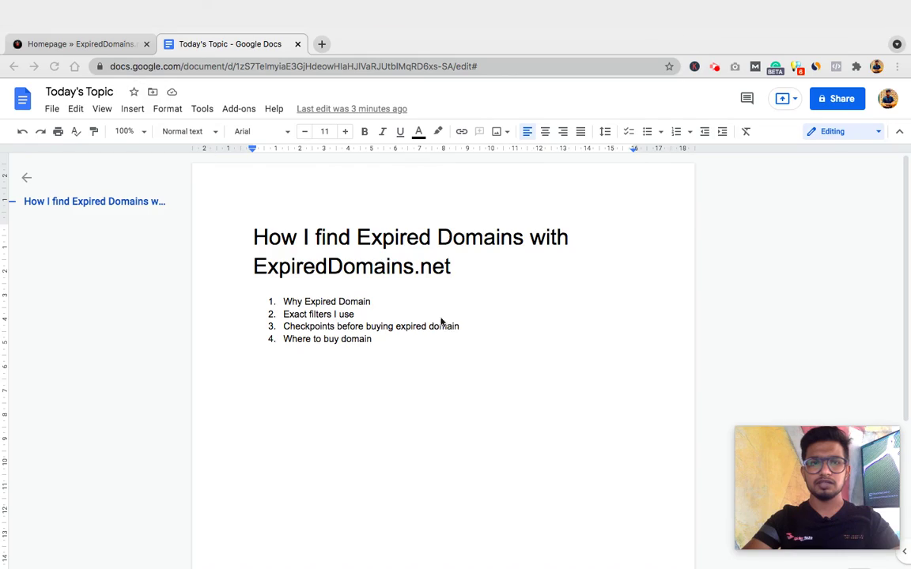
Step: Switch to ExpiredDomains.net and open the list of deleted .com domains
click(113, 17)
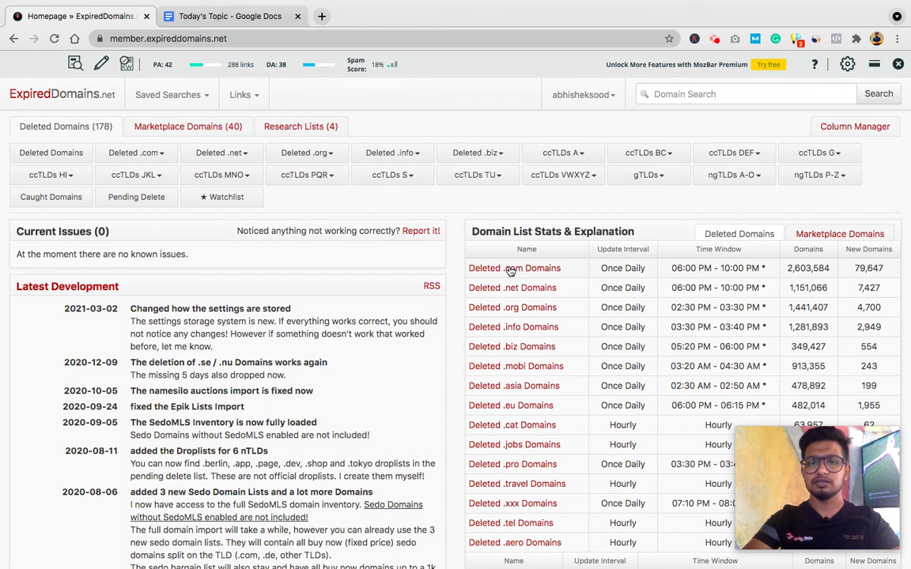
click(142, 158)
click(158, 177)
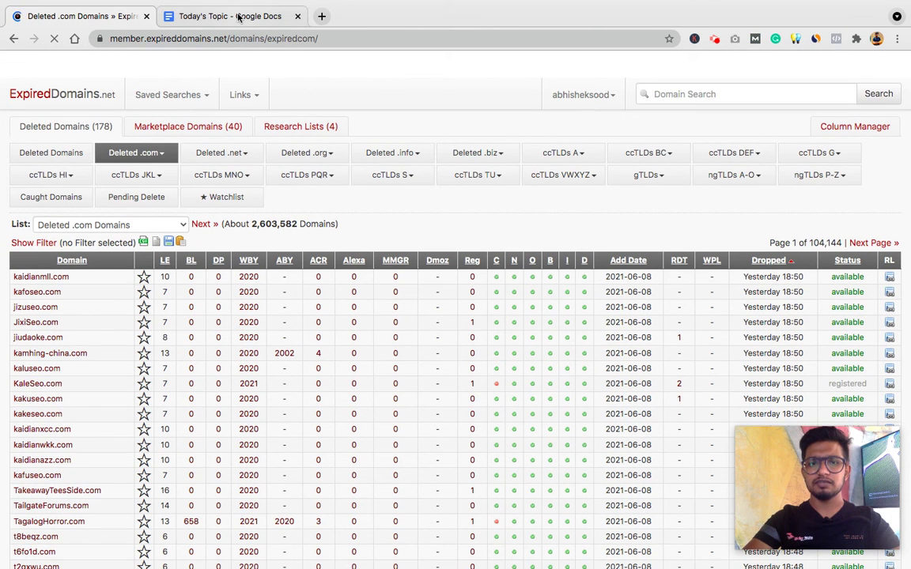
Step: In the Today's Topic document, add the lines "Indexed in Google", "Some basic authority" and "Which are good aged domain" below the numbered list
click(238, 17)
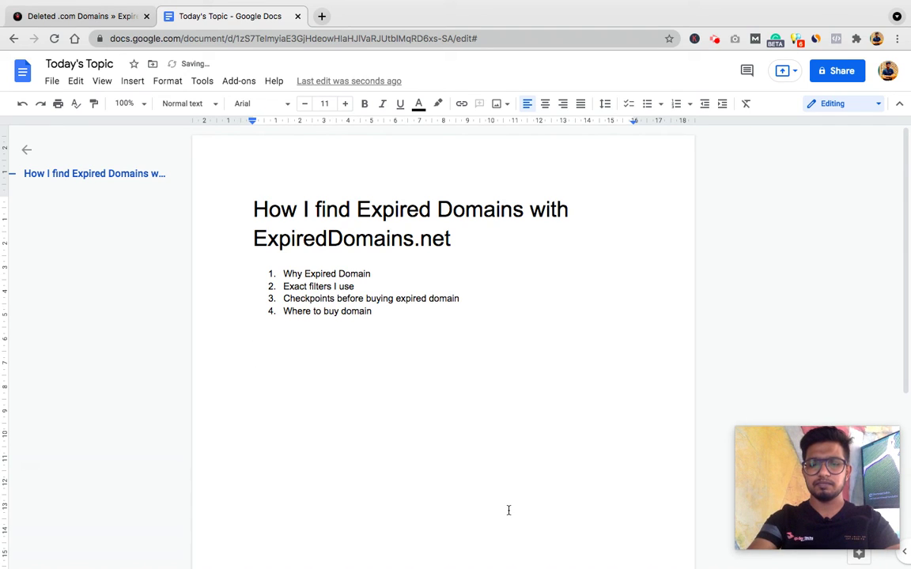
text(I)
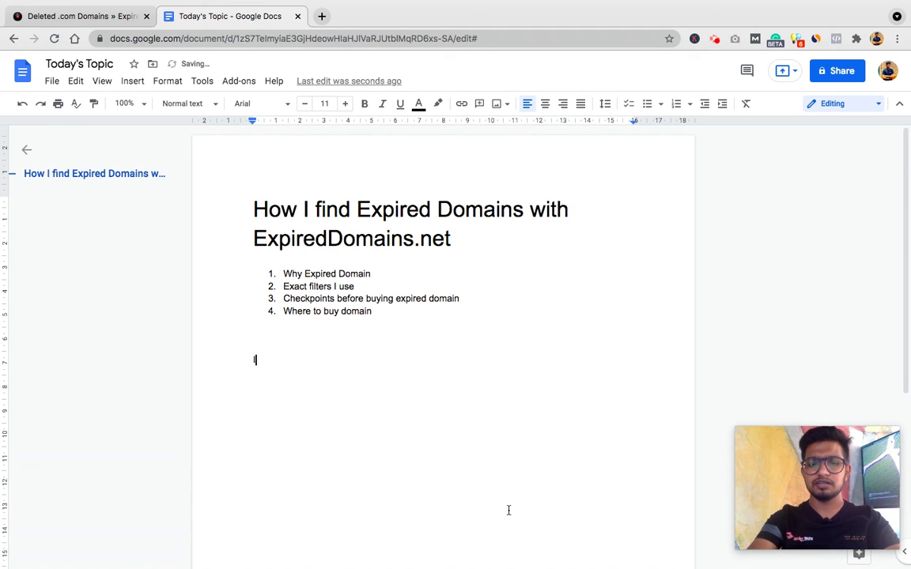
text(ndexed in Google)
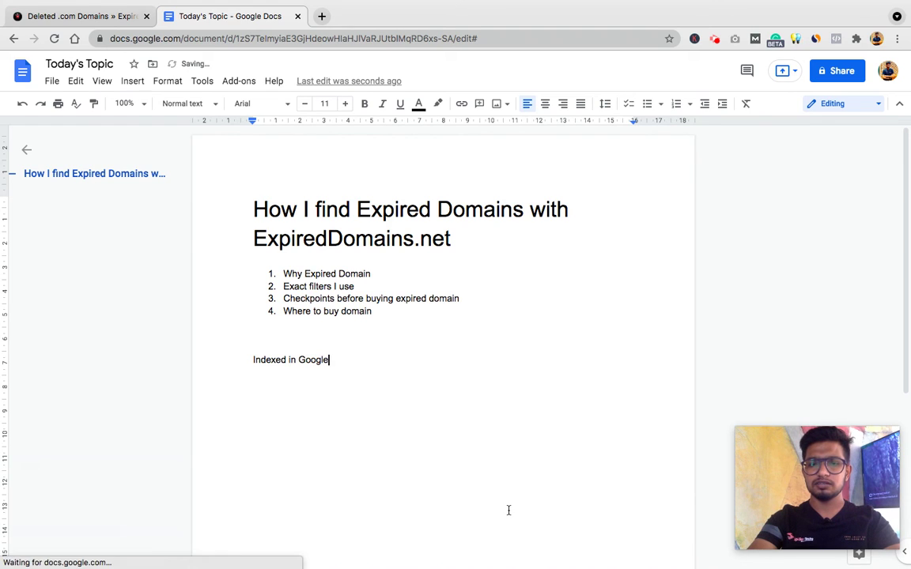
key(Return)
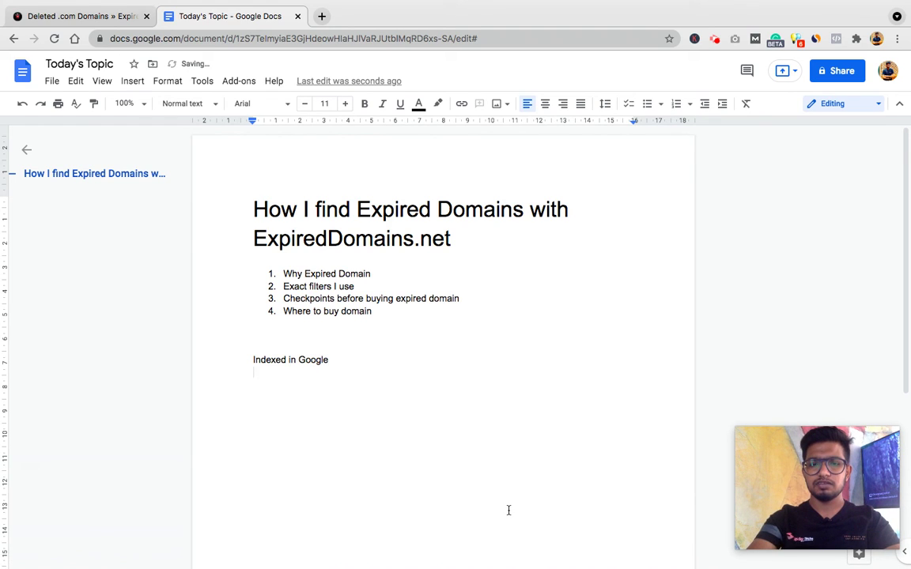
text(Som)
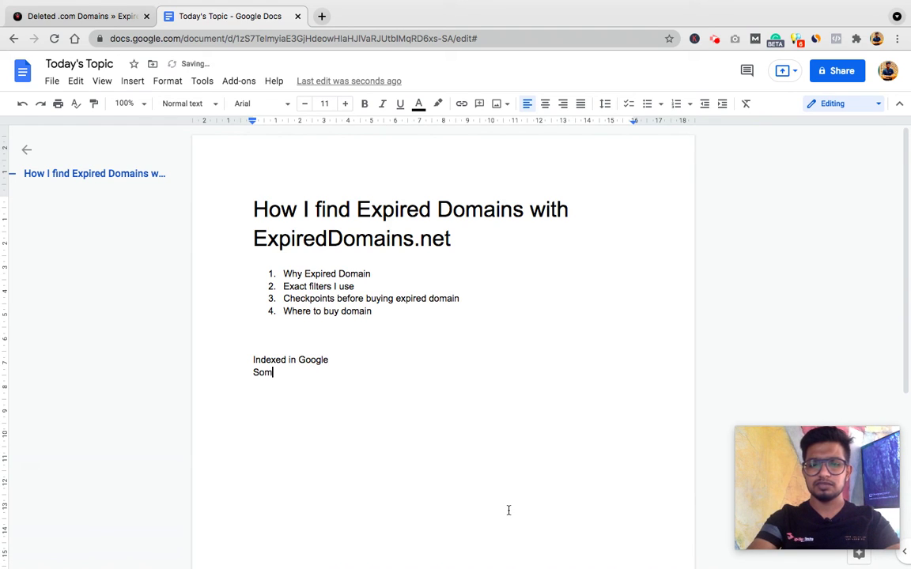
text(e basic authority)
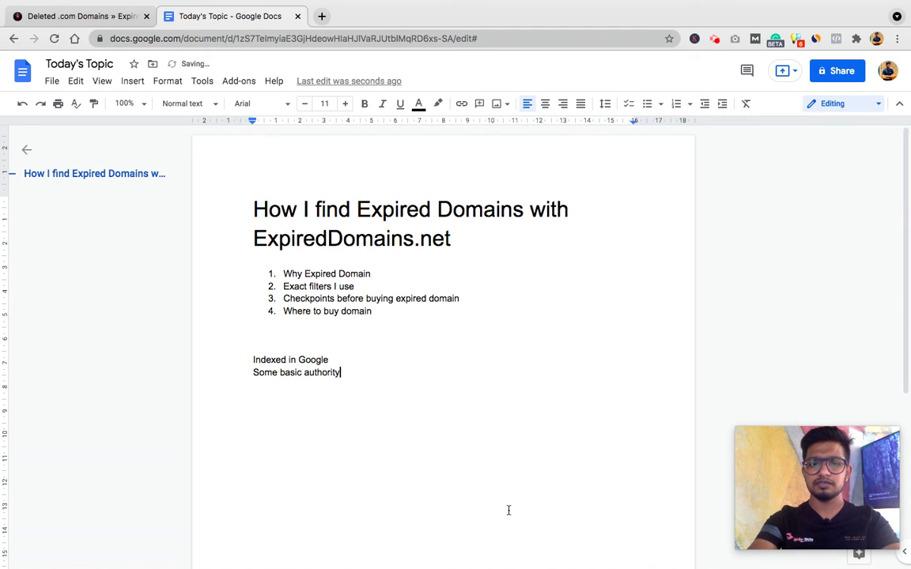
key(Return)
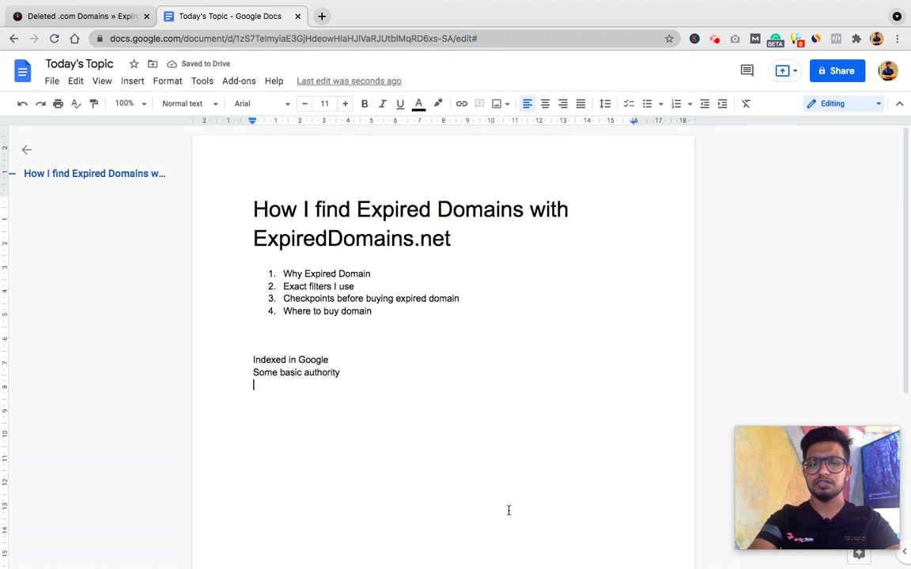
text(Which are go)
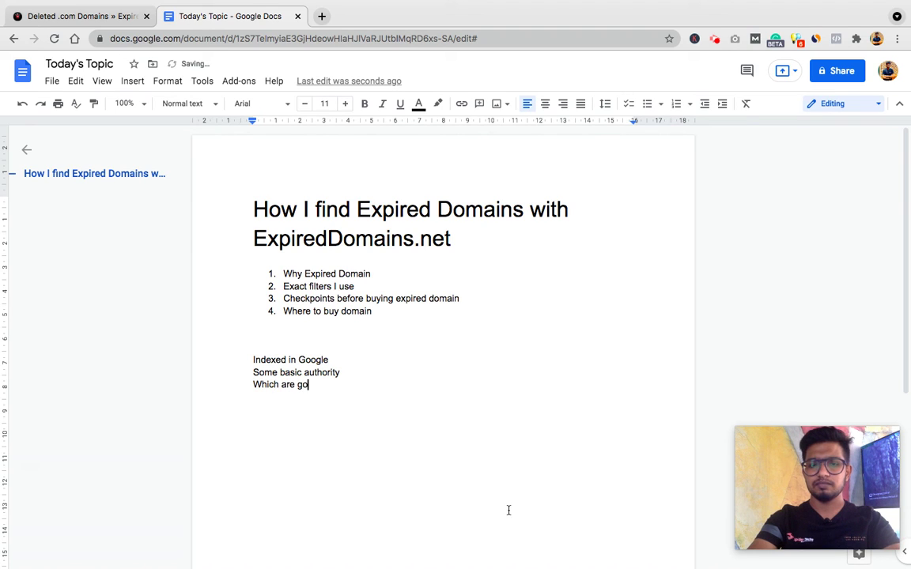
text(od aged)
key(BackSpace)
text(ged domain)
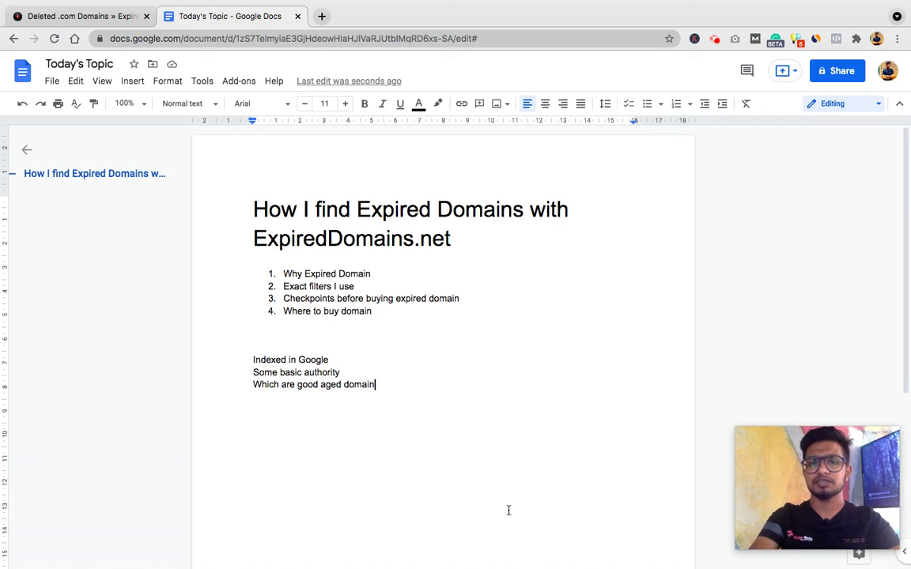
double_click(264, 373)
click(338, 372)
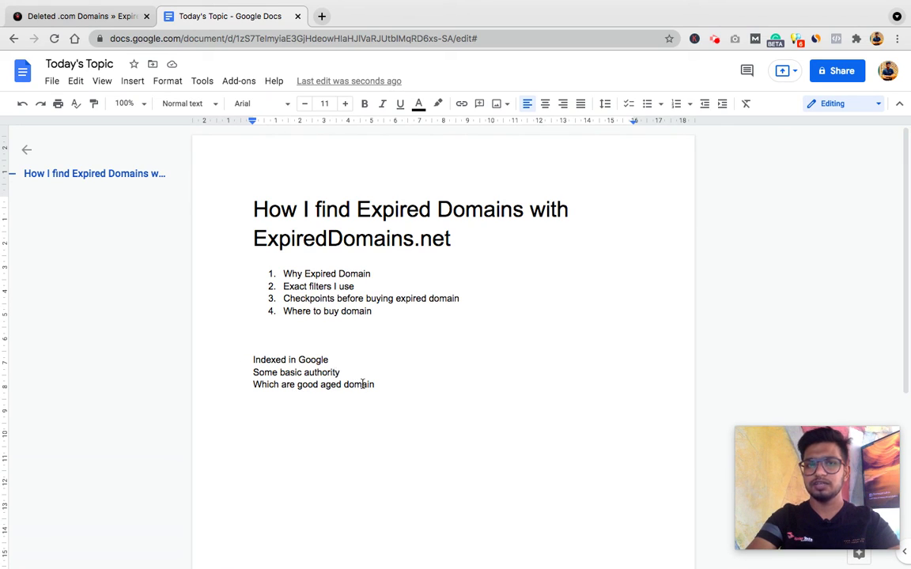
key(Return)
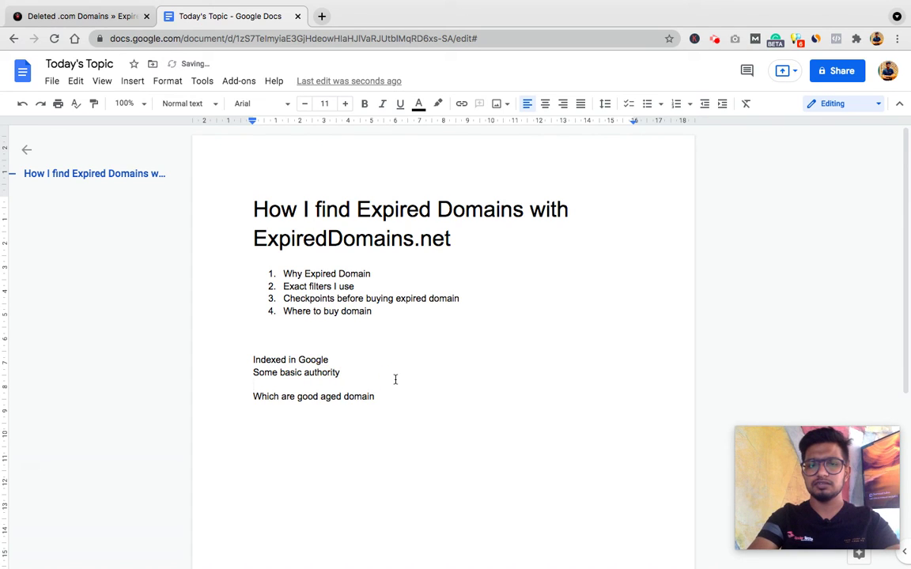
key(BackSpace)
Step: Add the line "Google Sandbox" below "Which are good aged domain", followed by an empty line, and highlight the word "Sandbox"
click(396, 379)
key(Return)
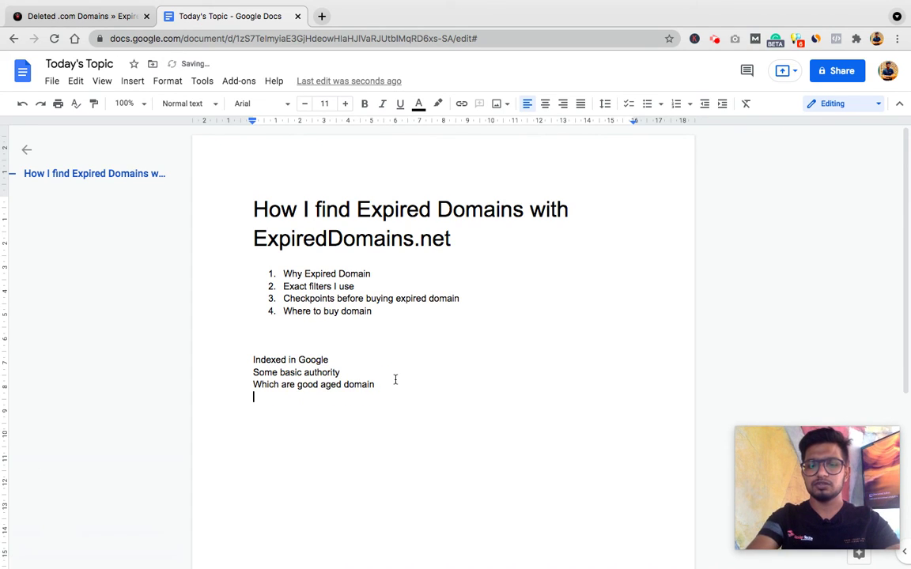
text(Google Sandb)
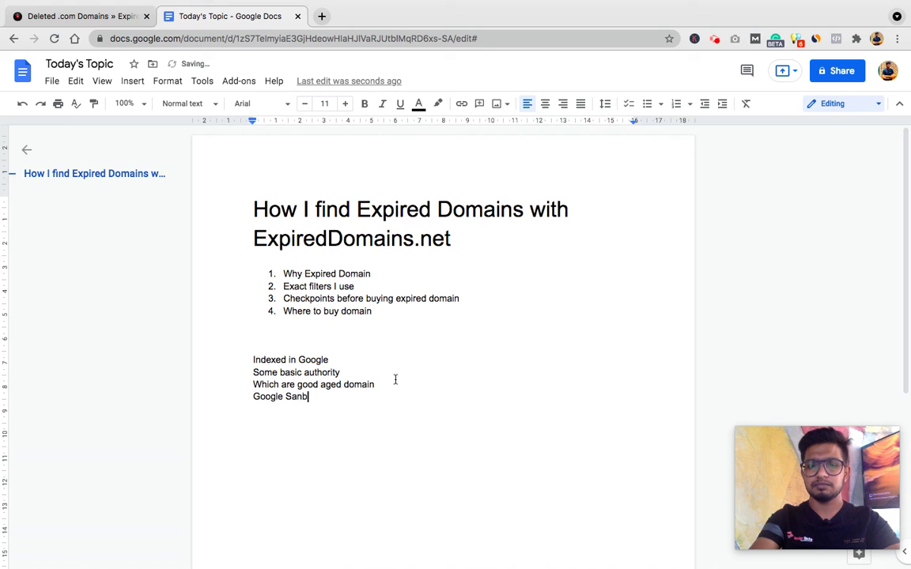
key(BackSpace)
text(dbox)
key(Return)
key(Return)
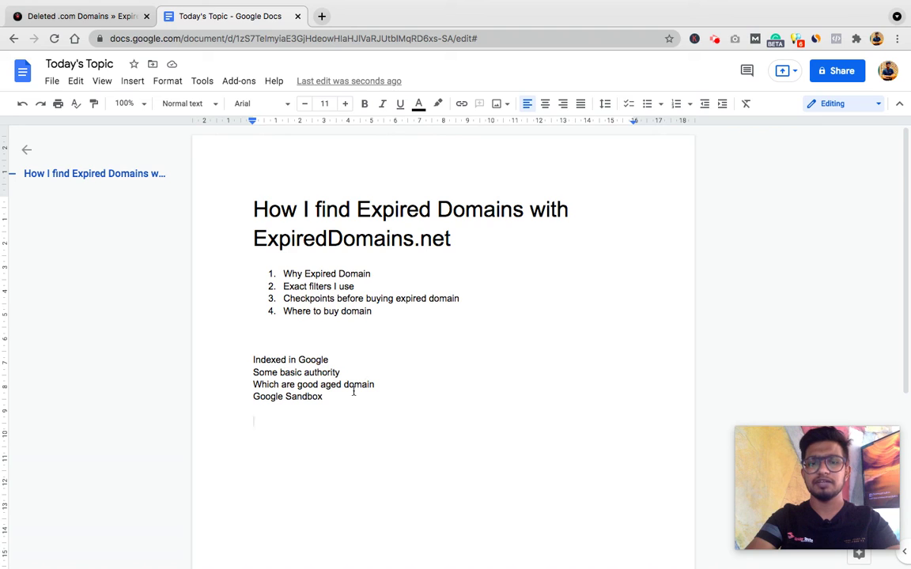
double_click(301, 396)
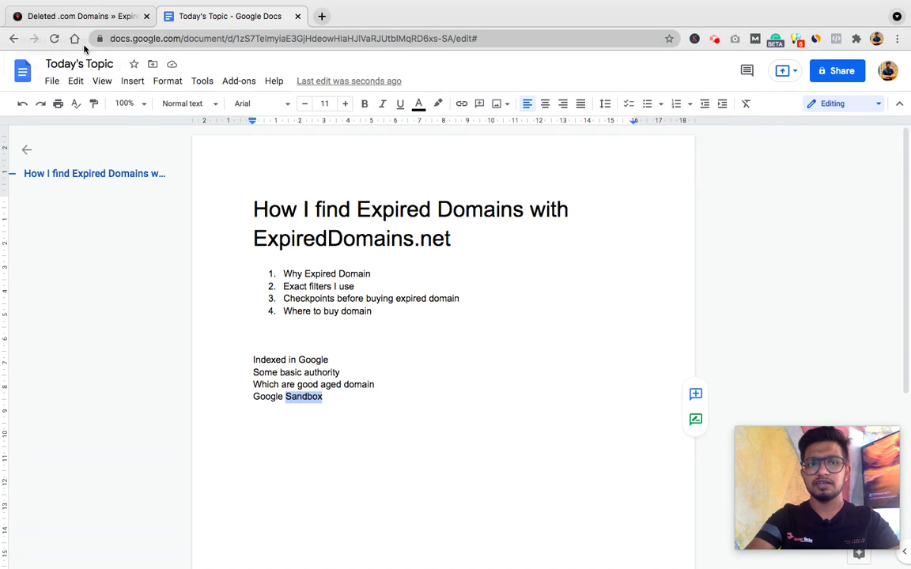
Step: Back on ExpiredDomains.net, show the filters for the deleted .com domains and limit the listing to only new last 24 hours
click(101, 19)
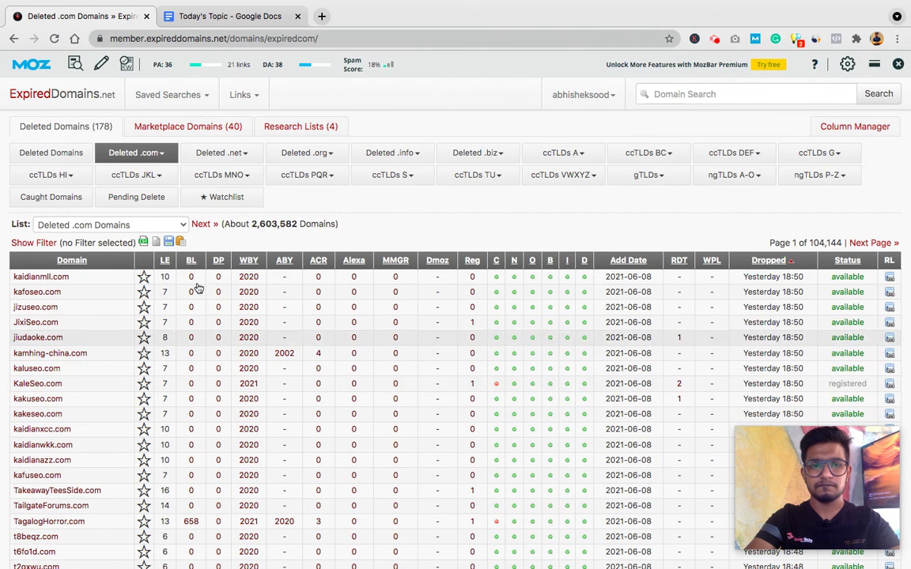
click(28, 242)
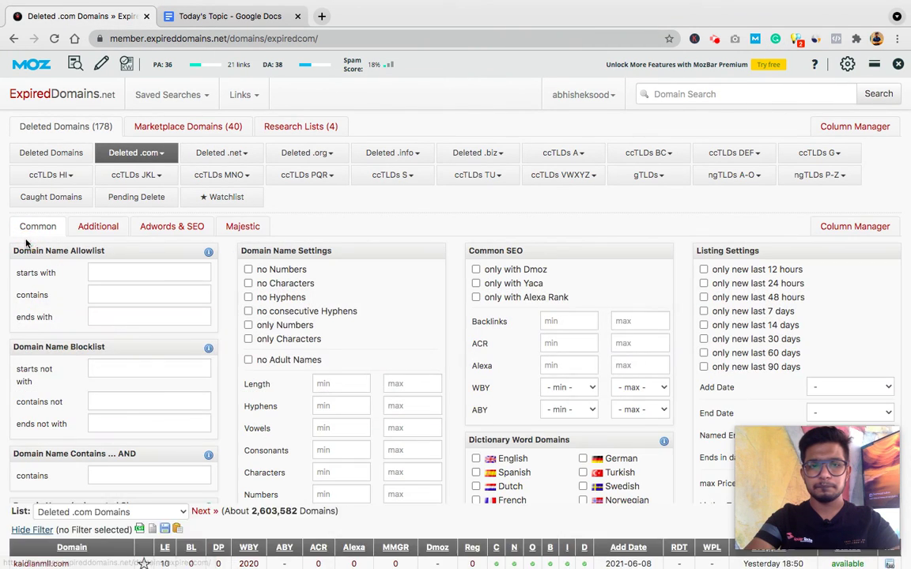
scroll(416, 320, down, 3)
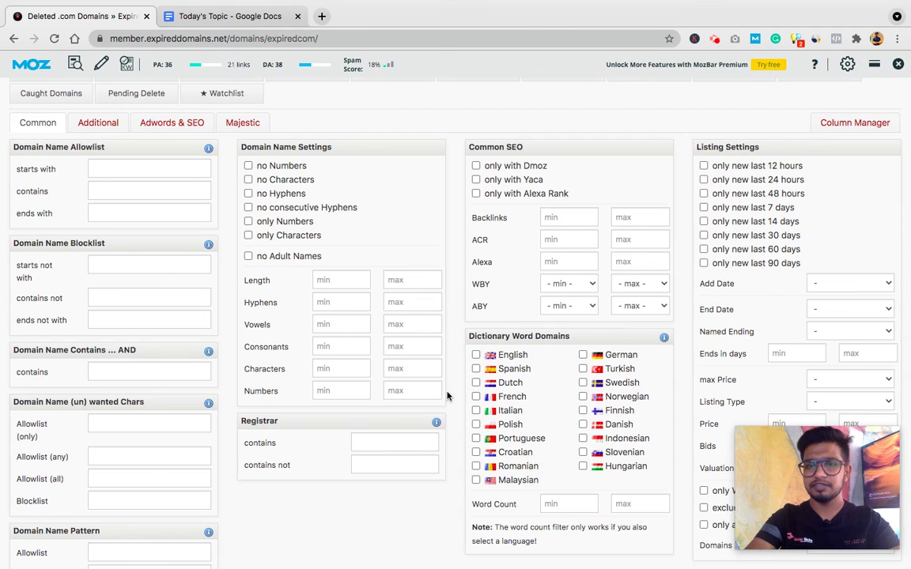
scroll(712, 233, up, 1)
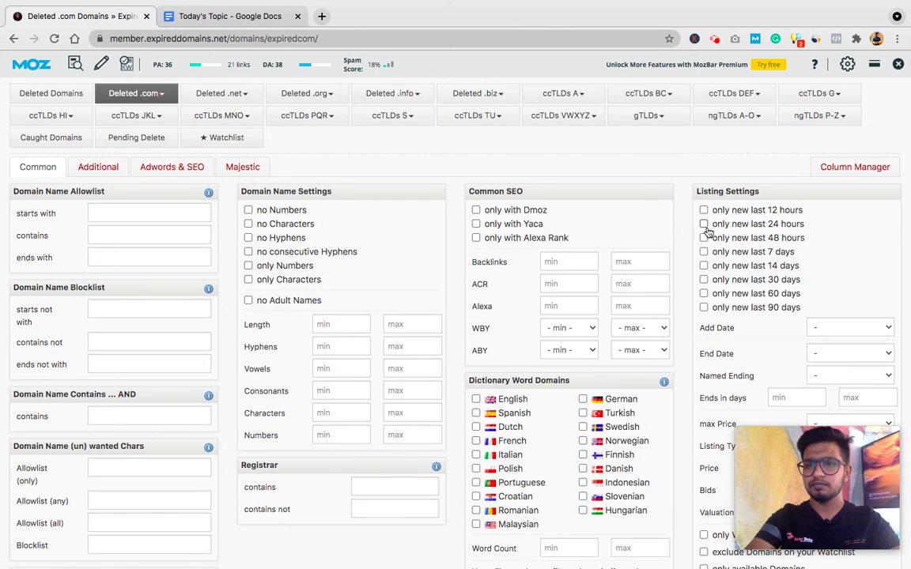
click(704, 223)
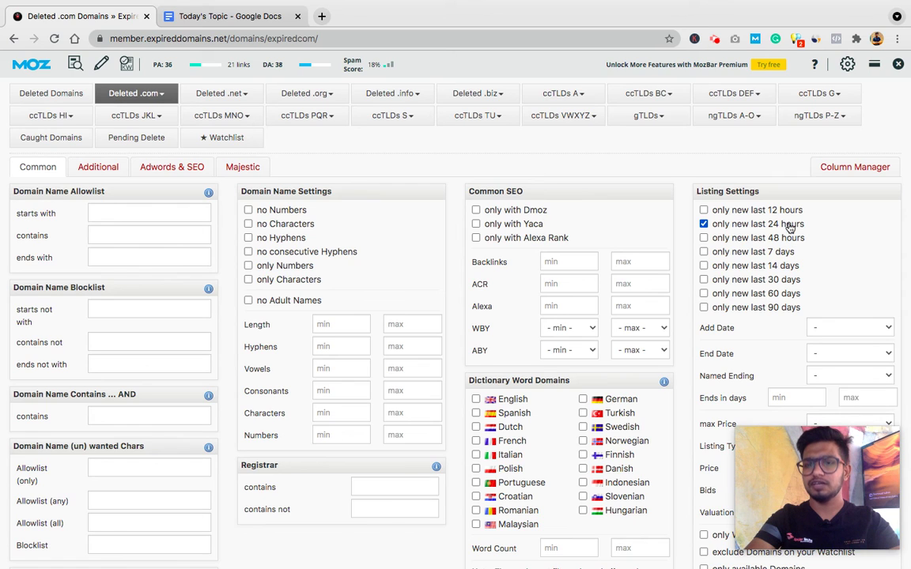
Step: Restrict the filter to English dictionary word domains and only available domains, and apply it to the list
scroll(751, 233, down, 2)
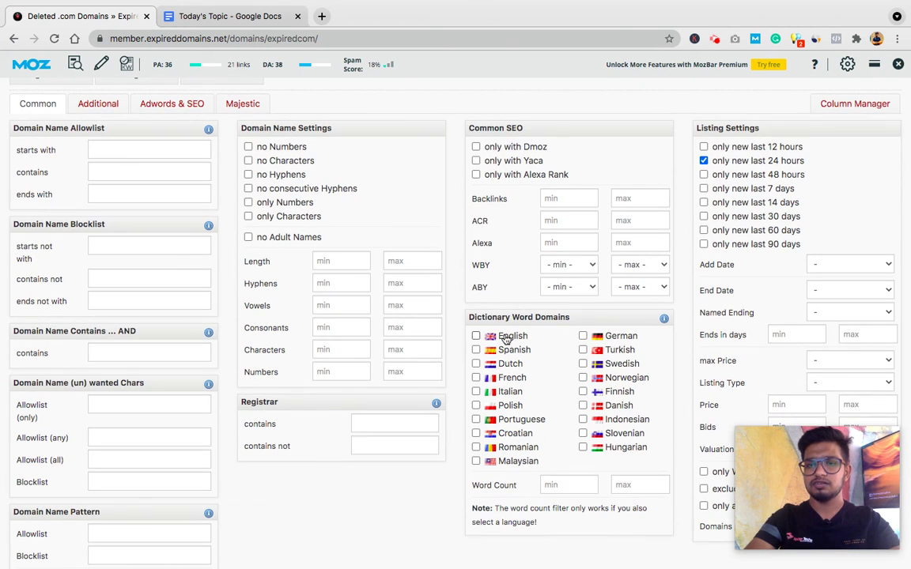
scroll(517, 343, down, 5)
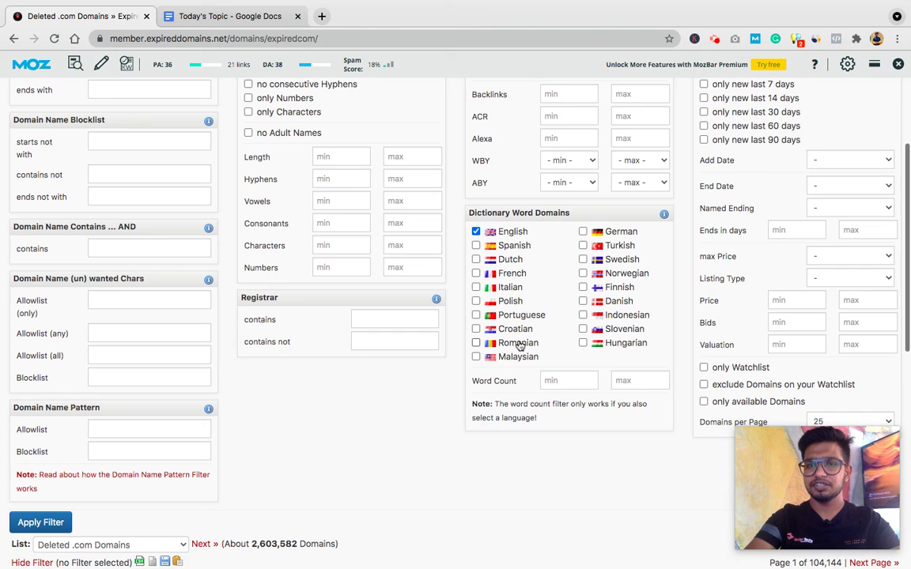
click(714, 361)
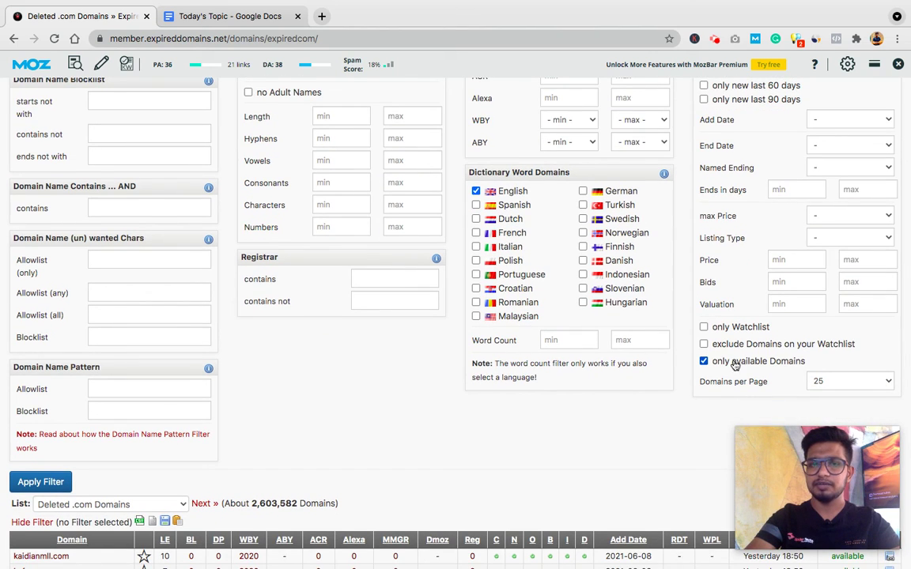
scroll(361, 412, up, 3)
scroll(361, 412, up, 2)
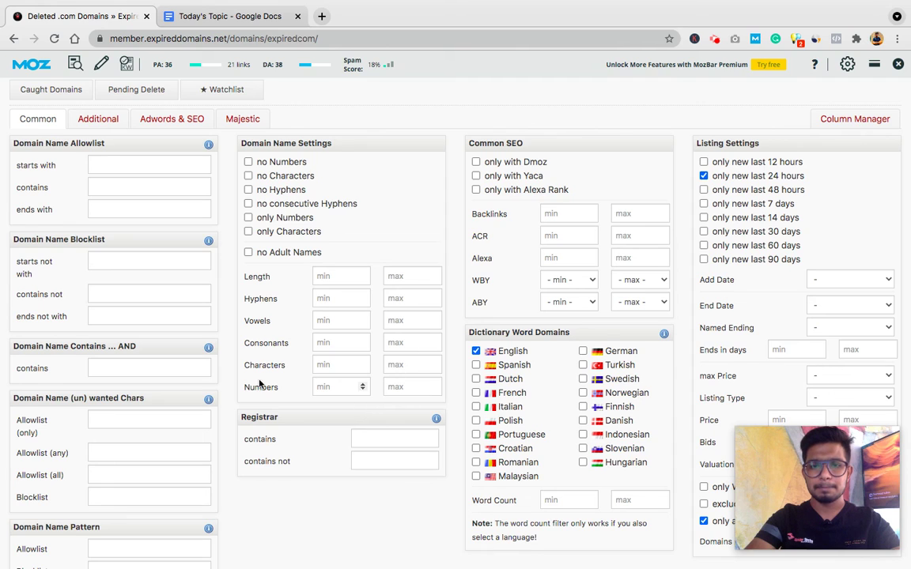
scroll(259, 384, down, 3)
click(41, 536)
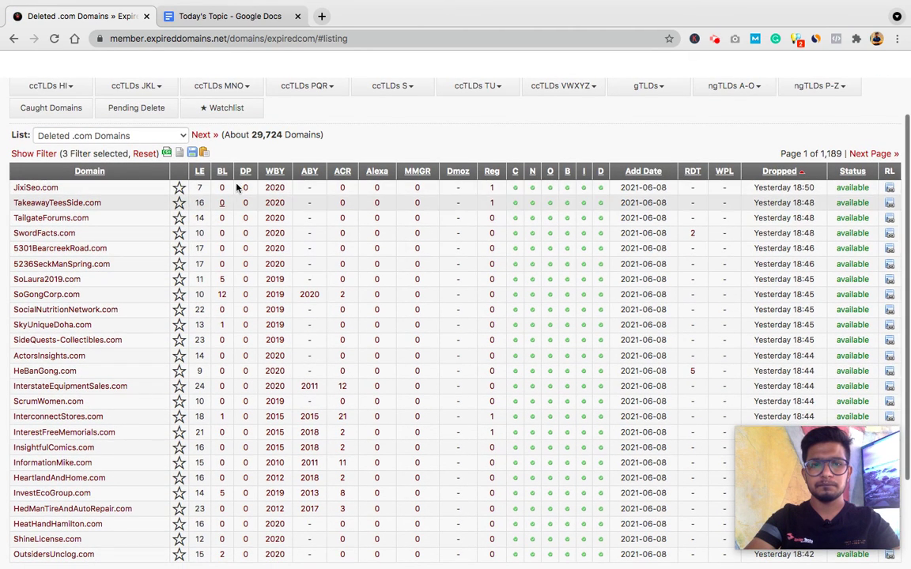
Step: Sort the filtered domain list by DP, highest values first
click(243, 176)
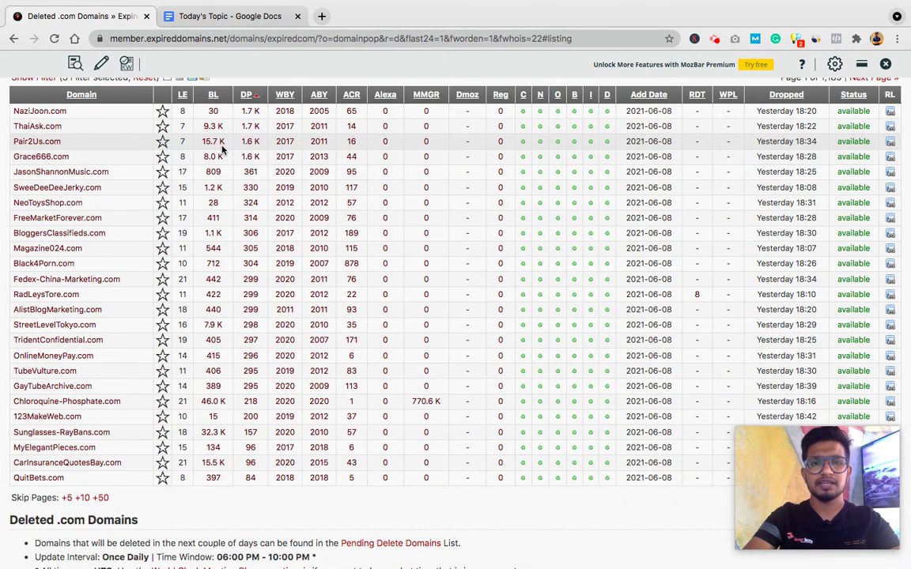
scroll(223, 149, up, 1)
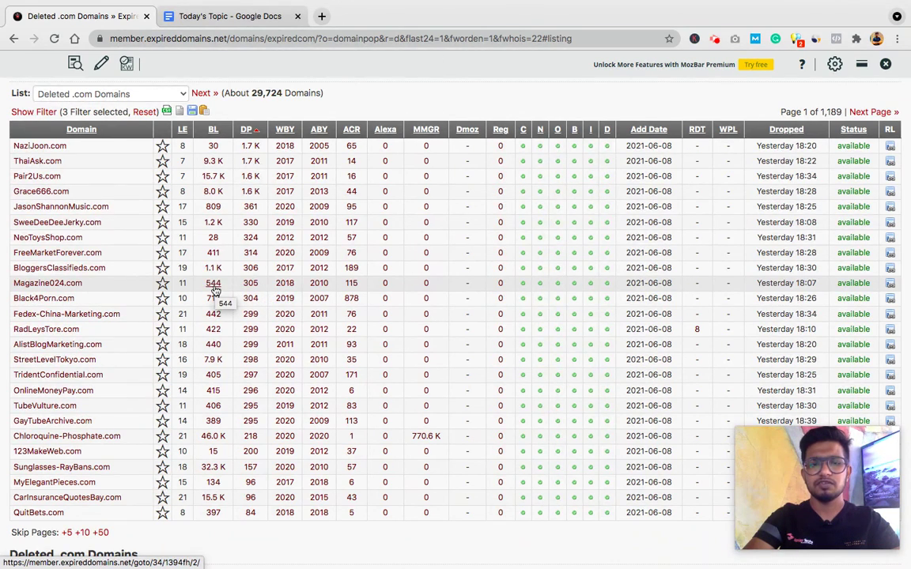
Step: Check whether Google has indexed Magazine024.com with a "site:" search in a separate tab, and return to the domain list
triple_click(115, 284)
key(super+c)
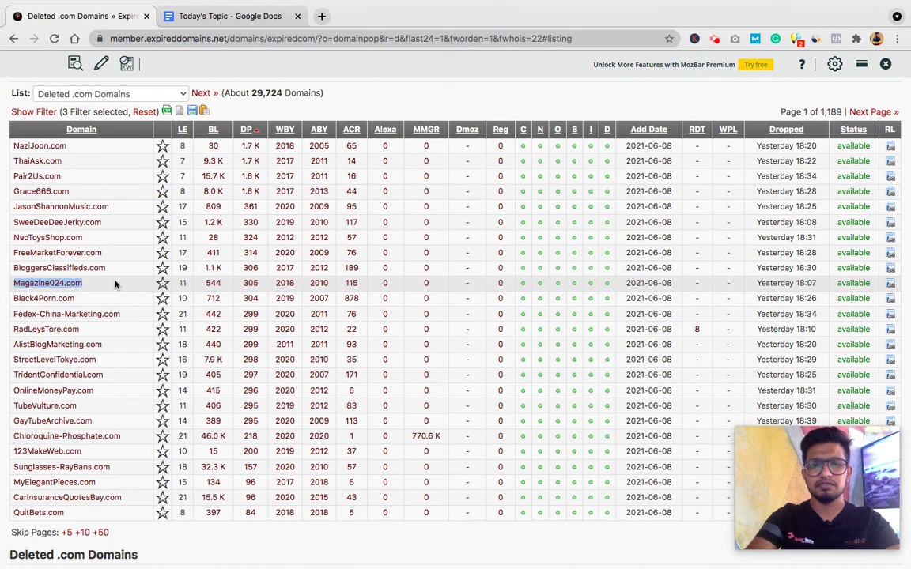
key(super+t)
text(site:)
key(super+v)
key(Return)
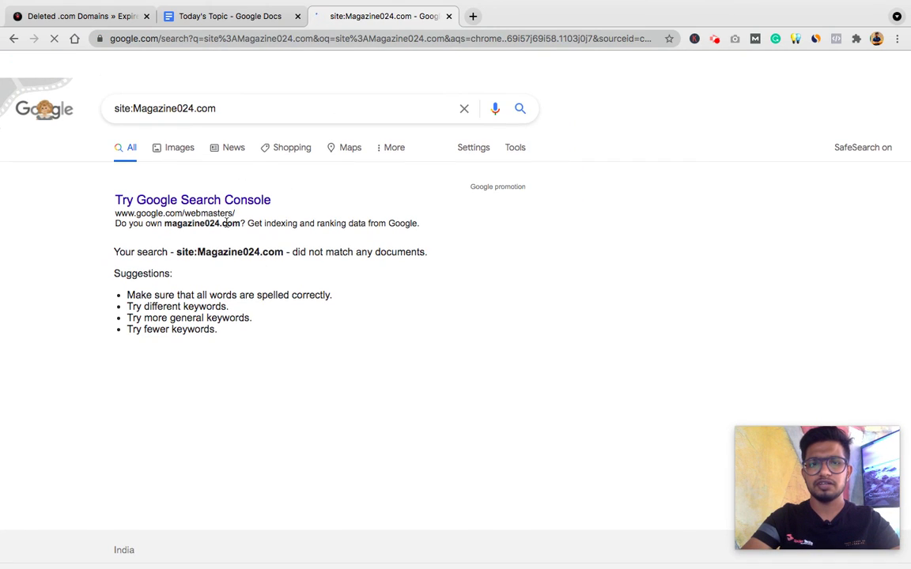
key(super+q)
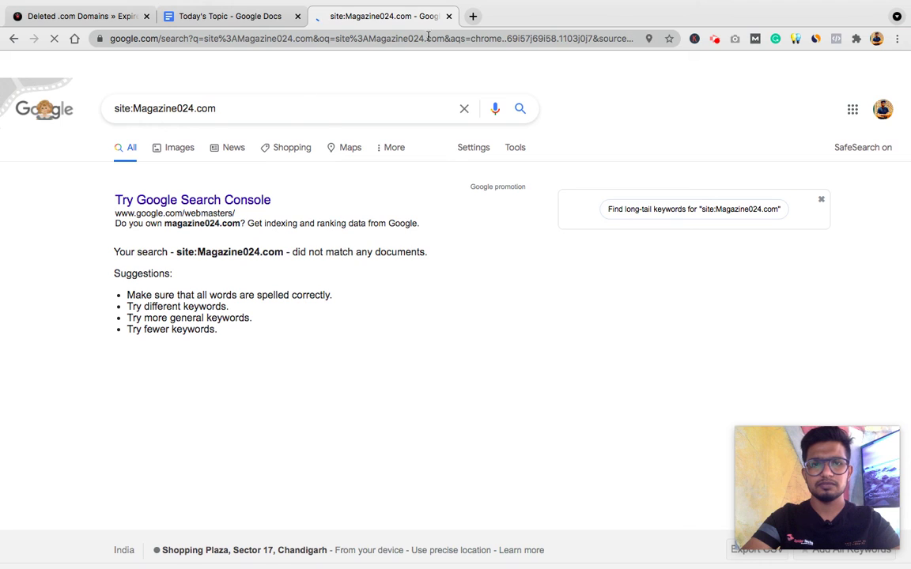
key(super+w)
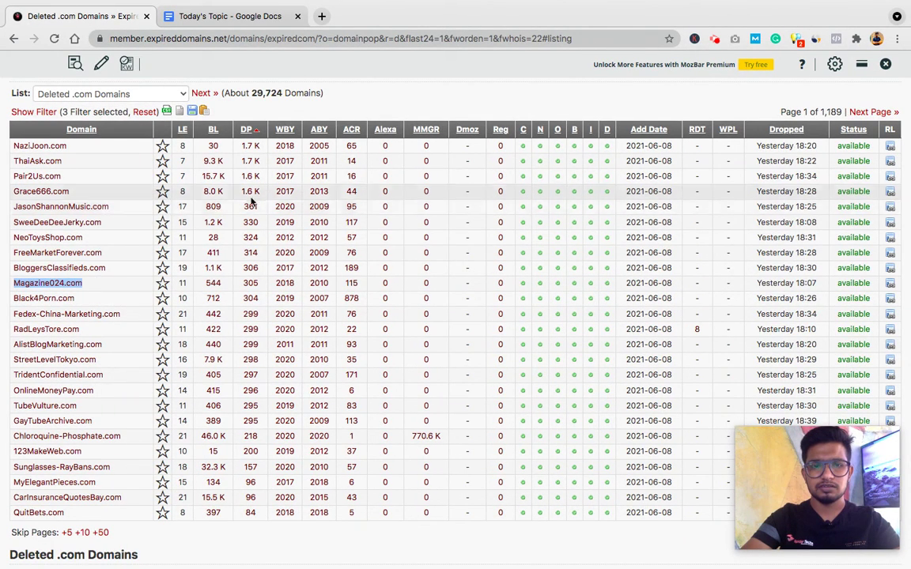
Step: Check whether Google has indexed JasonShannonMusic.com with a "site:" search in a new tab
triple_click(124, 206)
key(super+c)
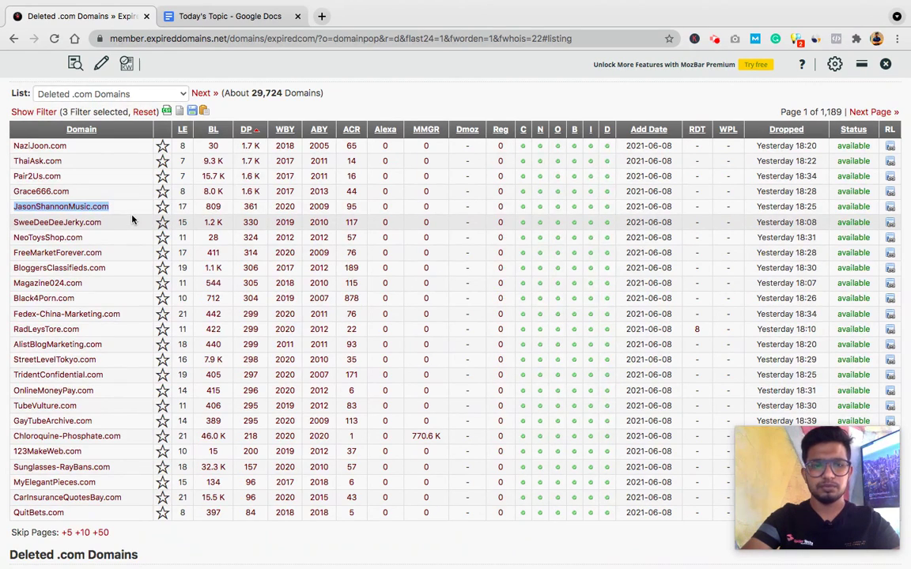
key(ctrl+t)
text(site:)
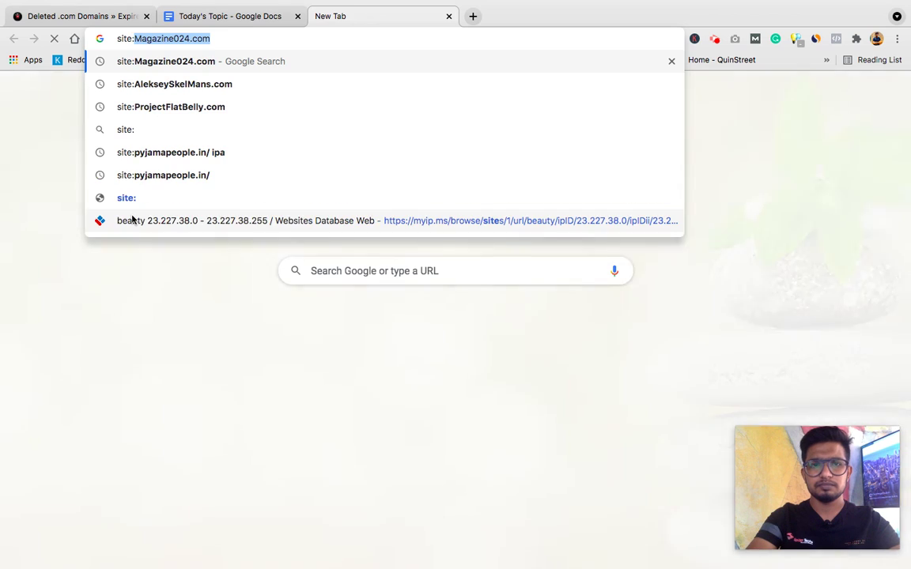
key(super+v)
key(Return)
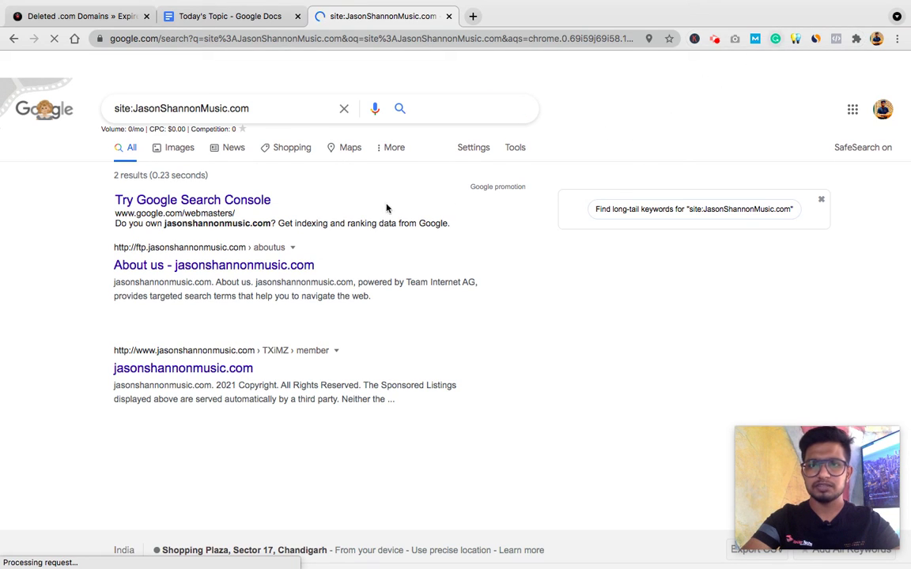
Step: Run JasonShannonMusic.com through the Website SEO Checker's spam score checker in a new tab, passing its robot check, and return to the domain list
key(super+t)
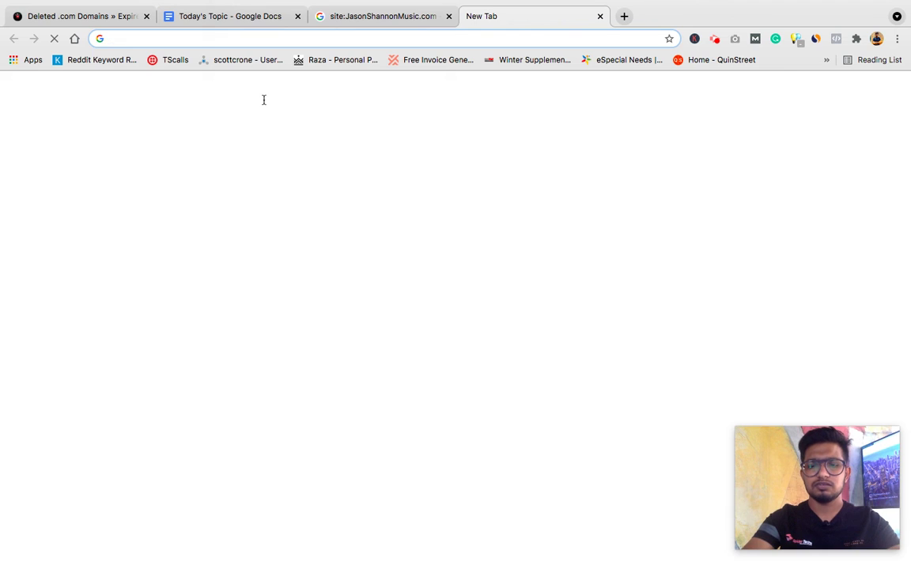
text(spam)
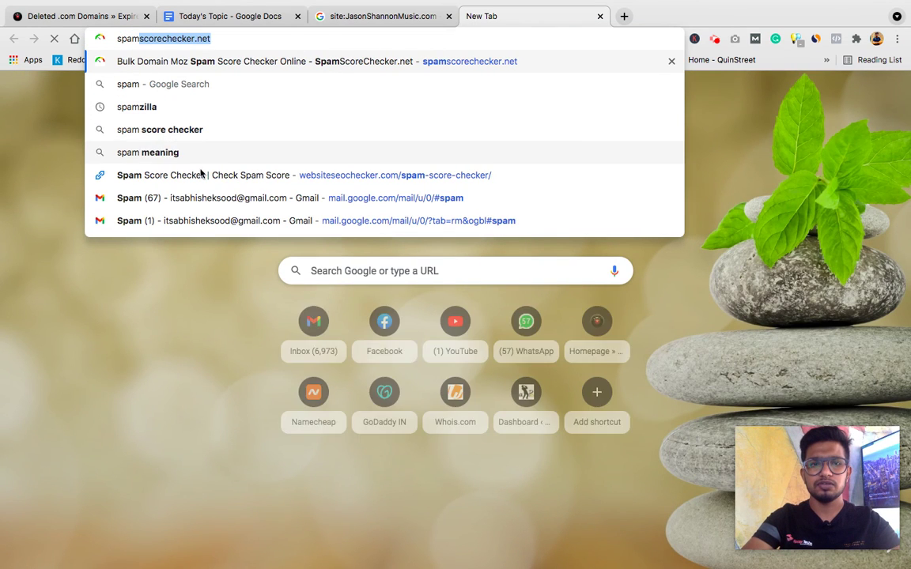
click(341, 182)
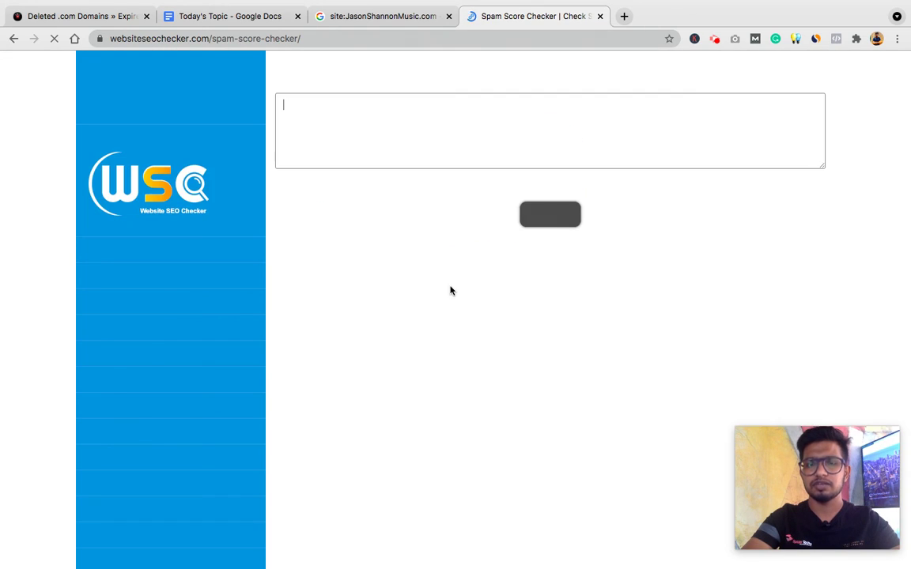
key(super+v)
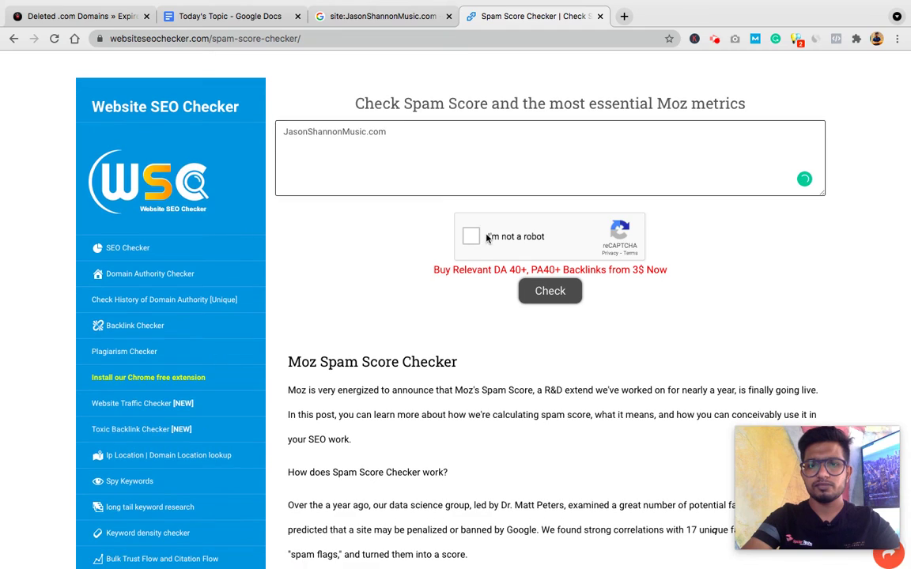
click(487, 239)
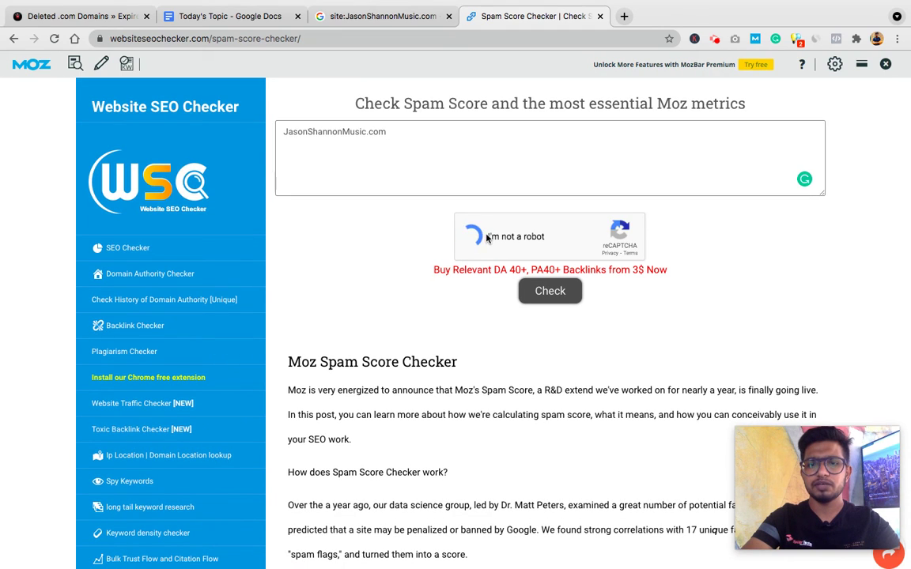
click(549, 292)
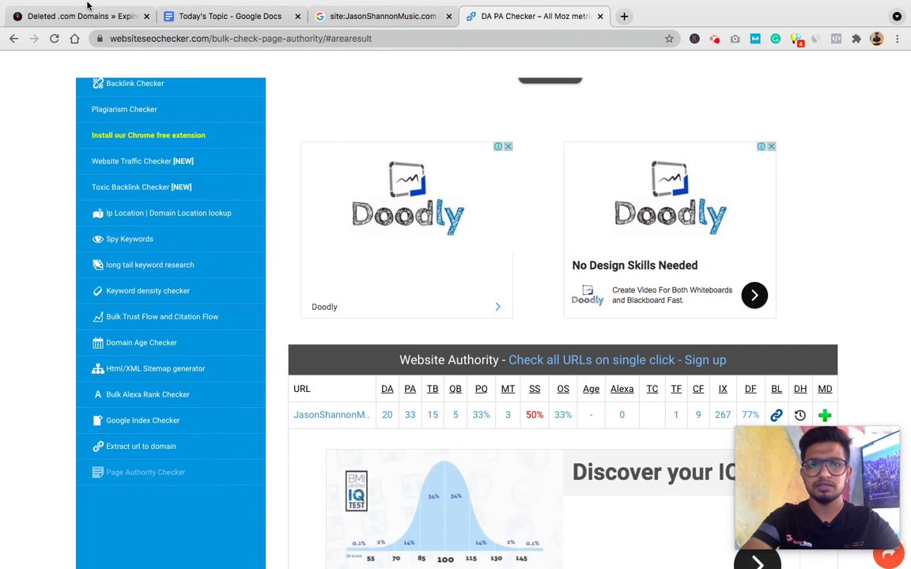
click(88, 43)
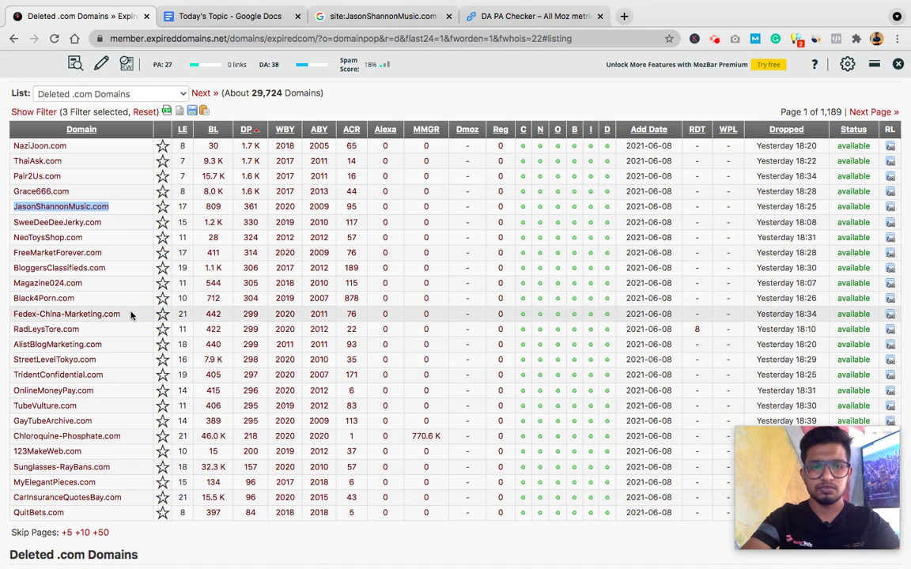
Step: Start a Google "site:" search for RadLeysTore.com in a new tab and go back to the domain list
double_click(99, 336)
key(super+c)
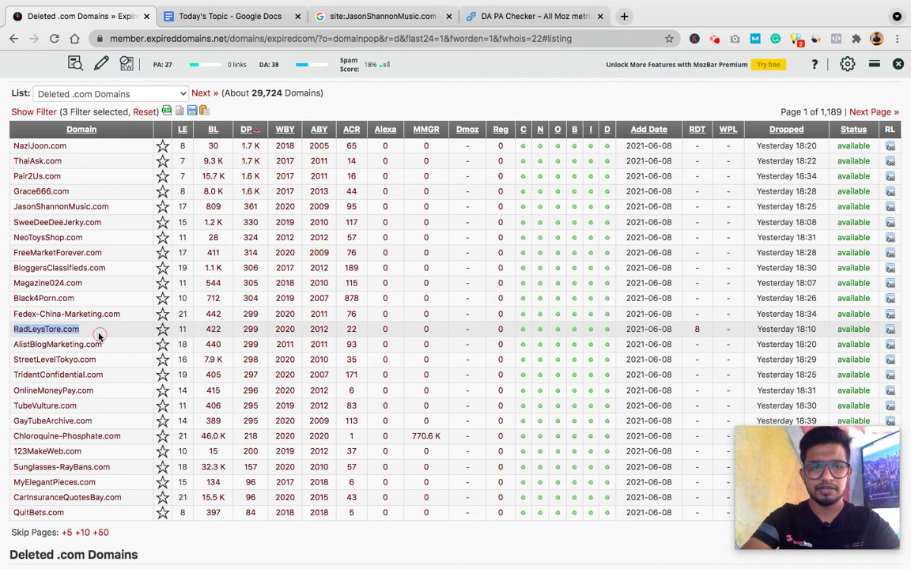
key(super+t)
text(site:)
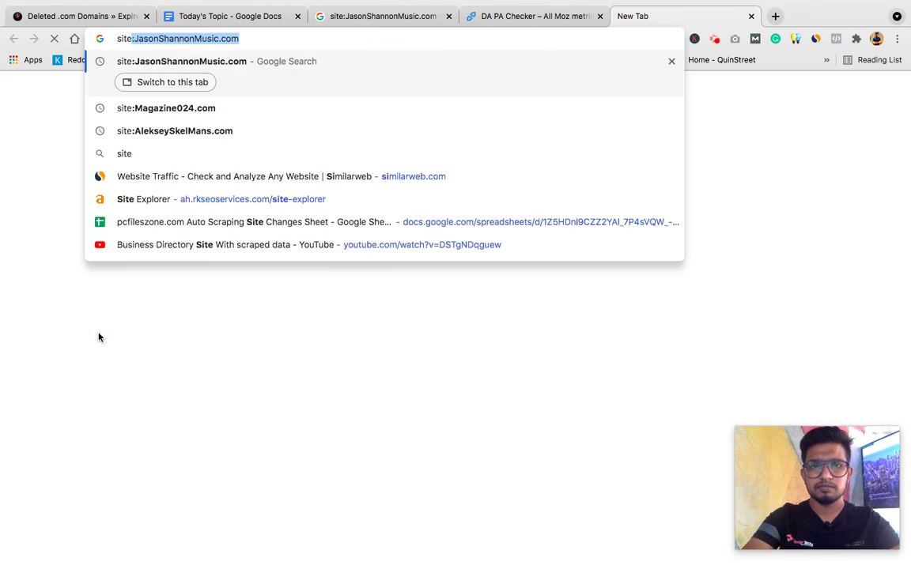
key(super+v)
key(Return)
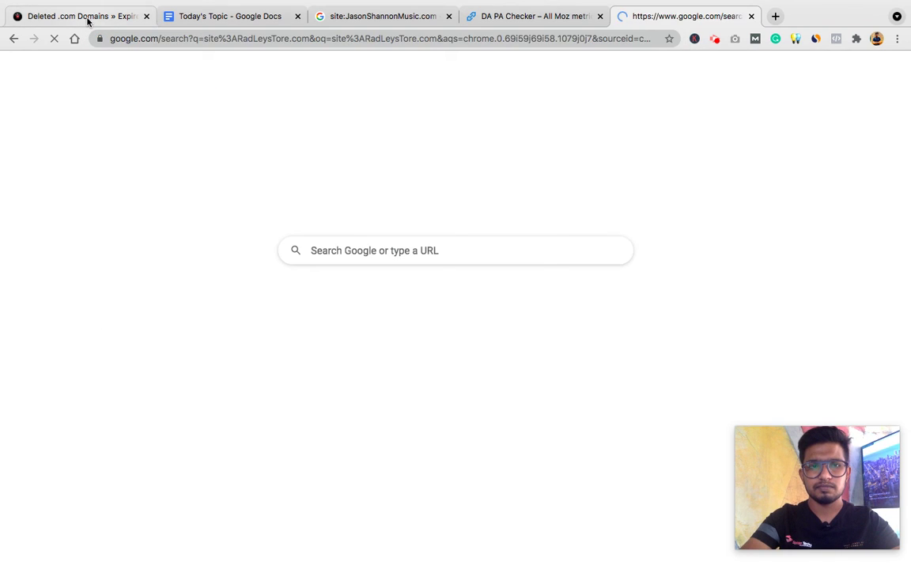
click(86, 19)
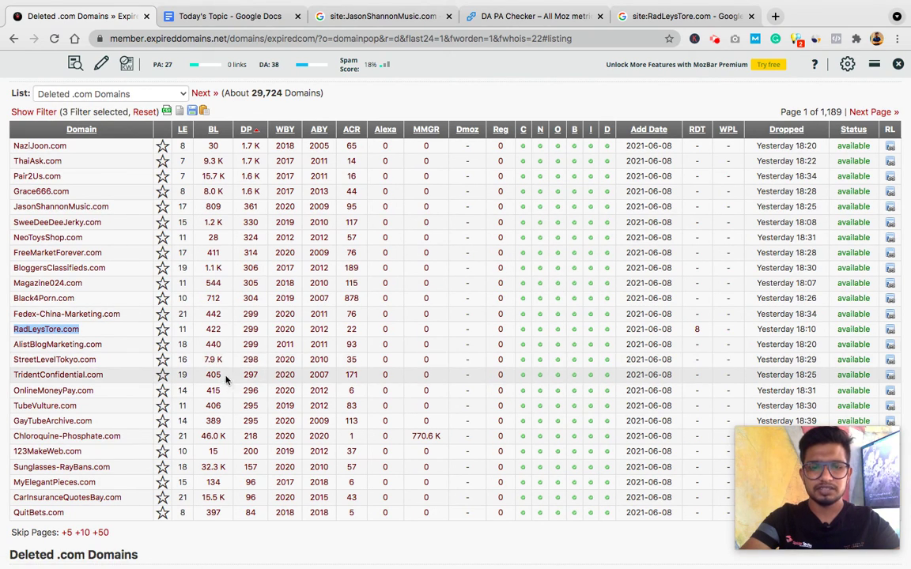
Step: Review the RadLeysTore.com search, close it and the JasonShannonMusic.com search, and return to the domain list
click(661, 11)
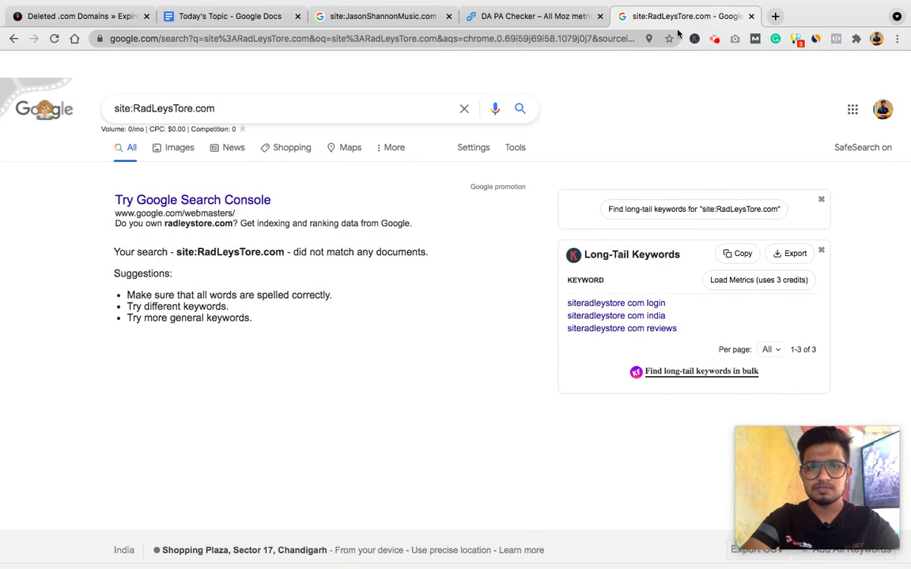
key(super+w)
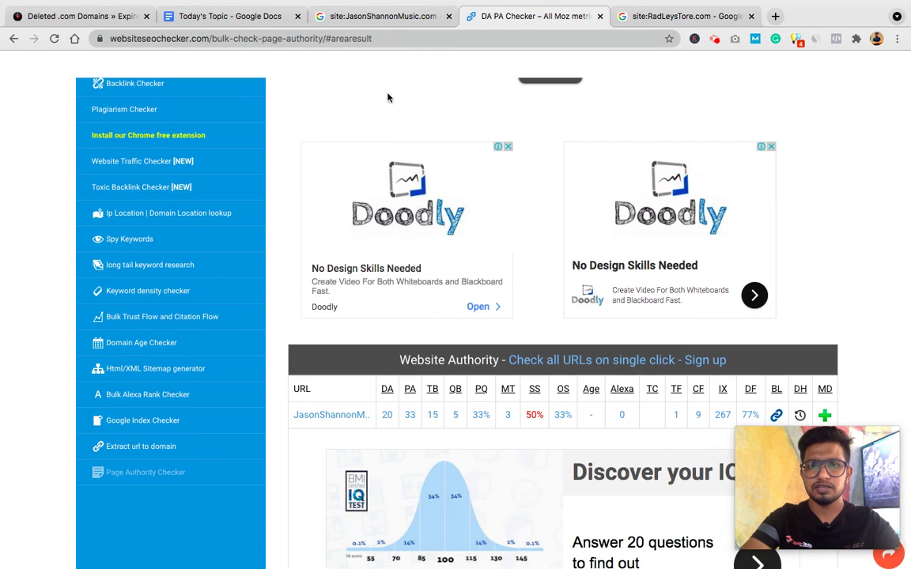
click(448, 16)
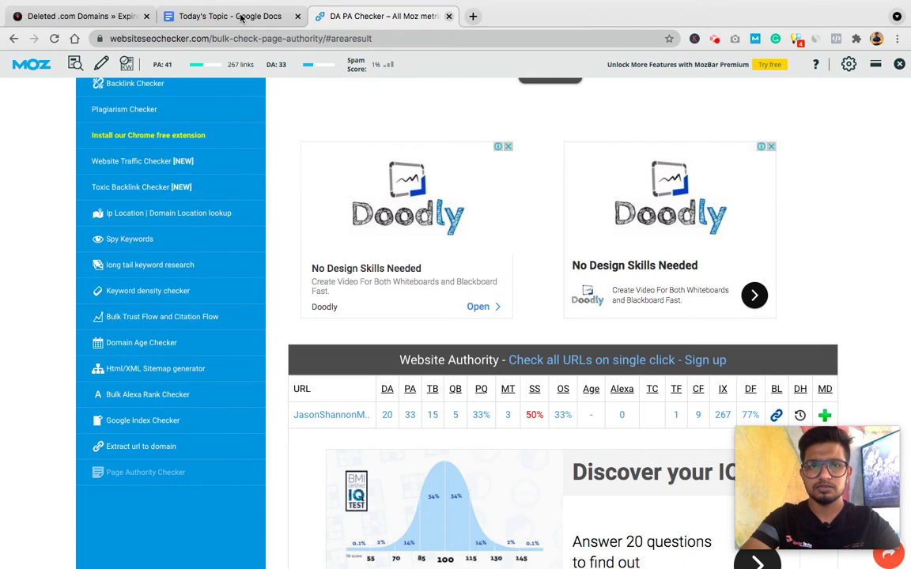
click(83, 16)
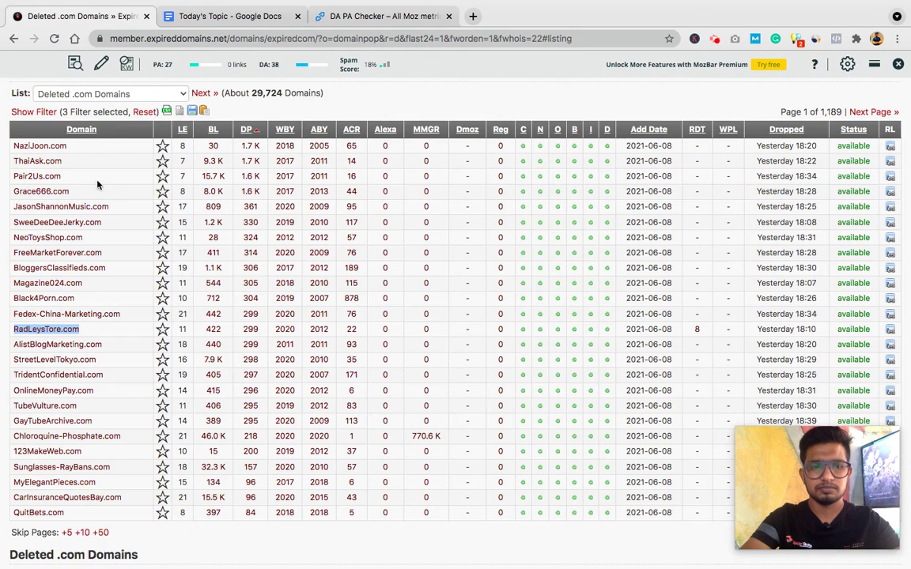
Step: Start a Google "site:" search for OnlineMoneyPay.com in a new tab and go back to the domain list
click(123, 394)
triple_click(122, 393)
key(ctrl+c)
key(ctrl+t)
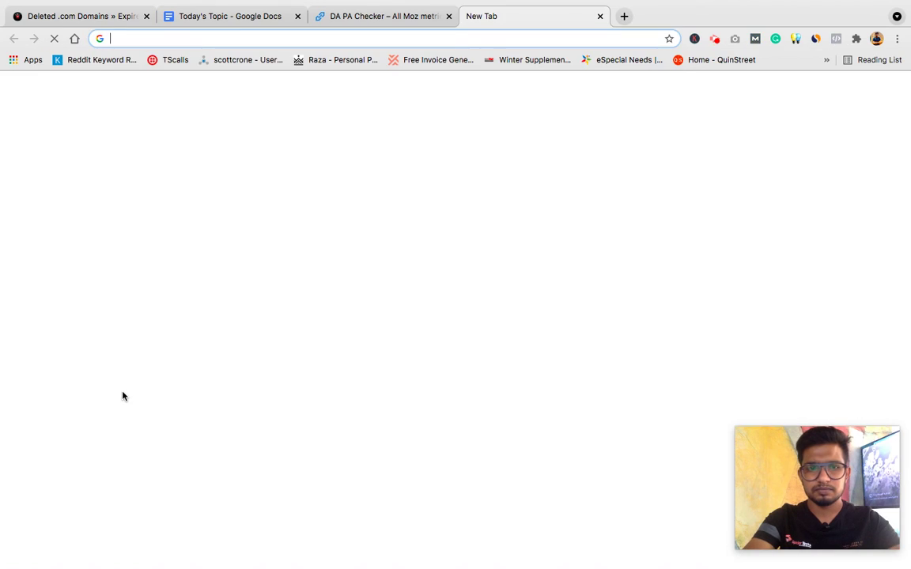
text(site:)
key(ctrl+v)
key(Return)
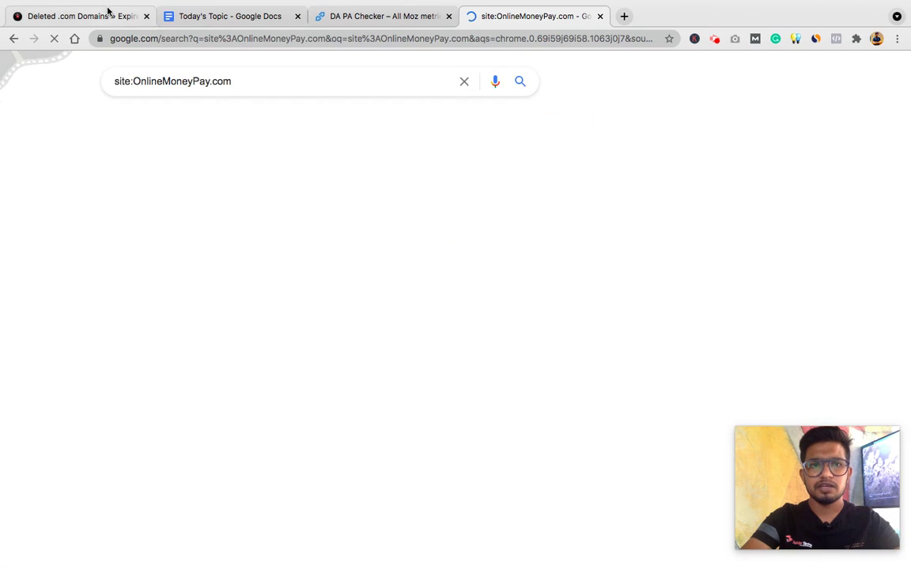
click(108, 12)
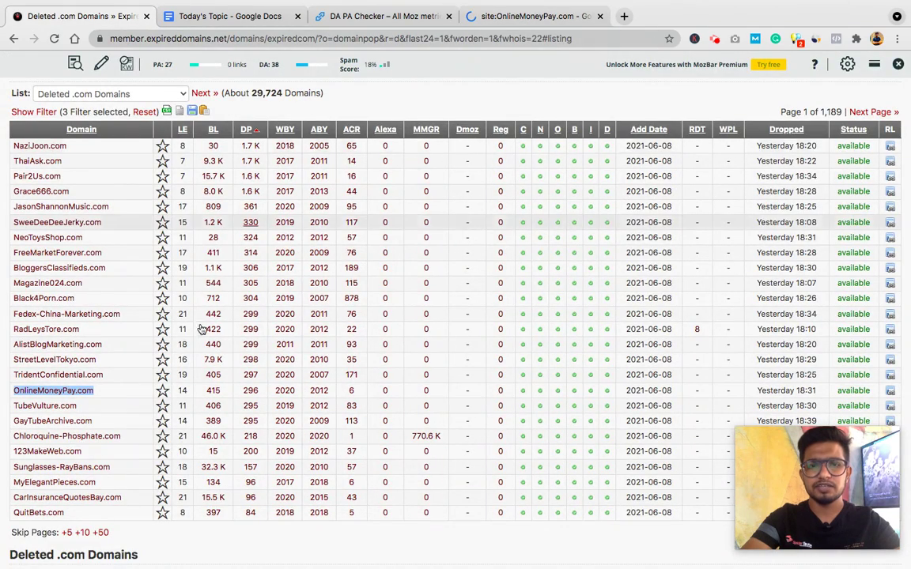
Step: View the Google result for OnlineMoneyPay.com and turn on MozBar to show its PA and DA metrics
scroll(180, 341, down, 2)
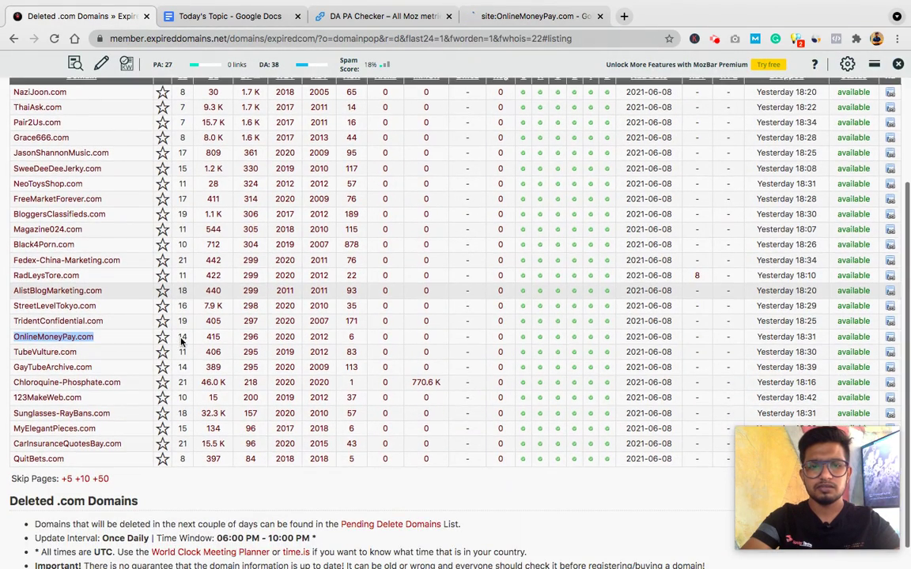
scroll(180, 340, up, 1)
scroll(180, 340, up, 1)
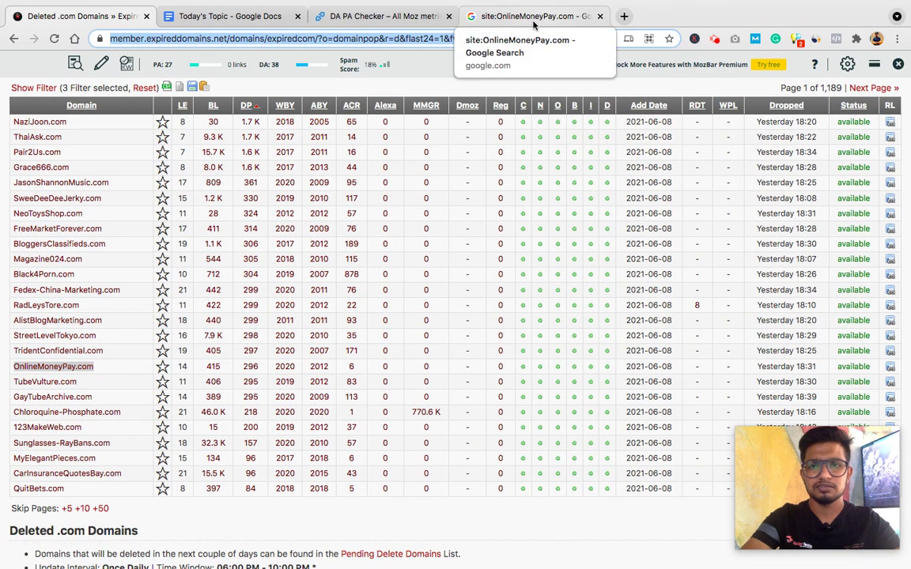
click(533, 17)
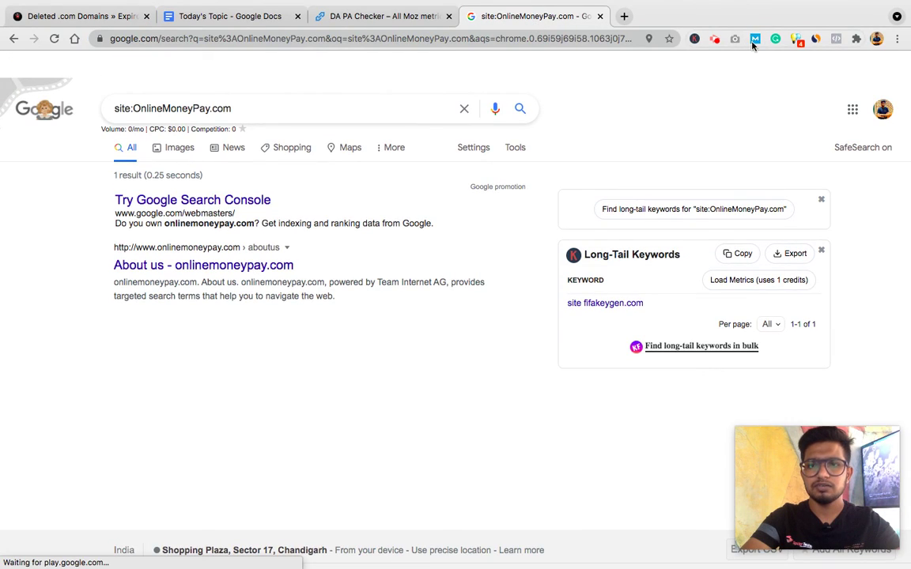
click(754, 41)
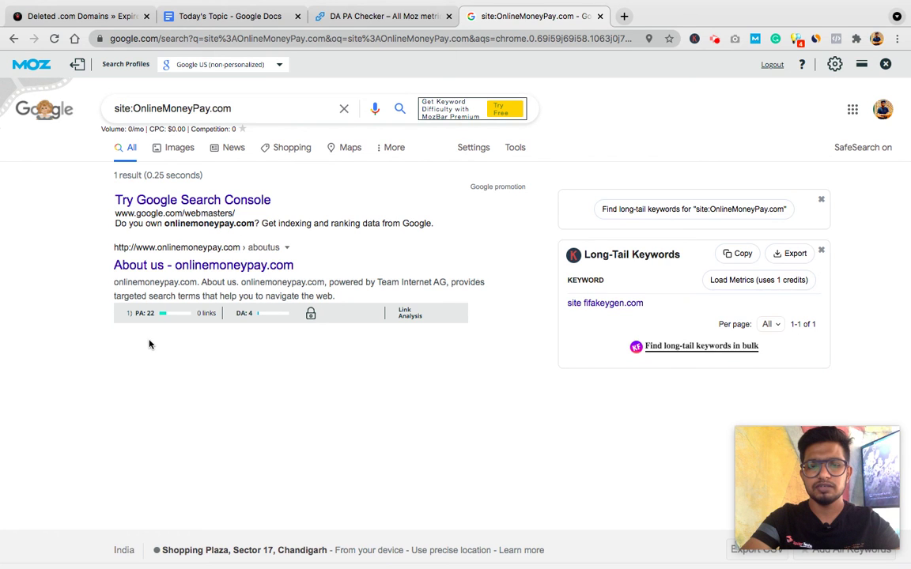
Step: Run OnlineMoneyPay.com through the DA PA Checker in place of the previous domain, passing its robot check
click(406, 25)
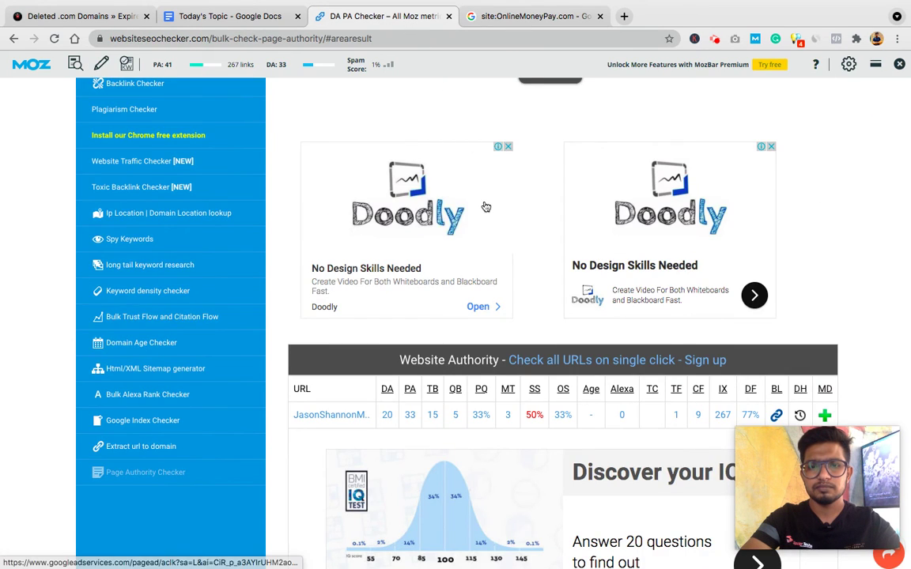
scroll(484, 203, up, 5)
triple_click(492, 178)
key(super+v)
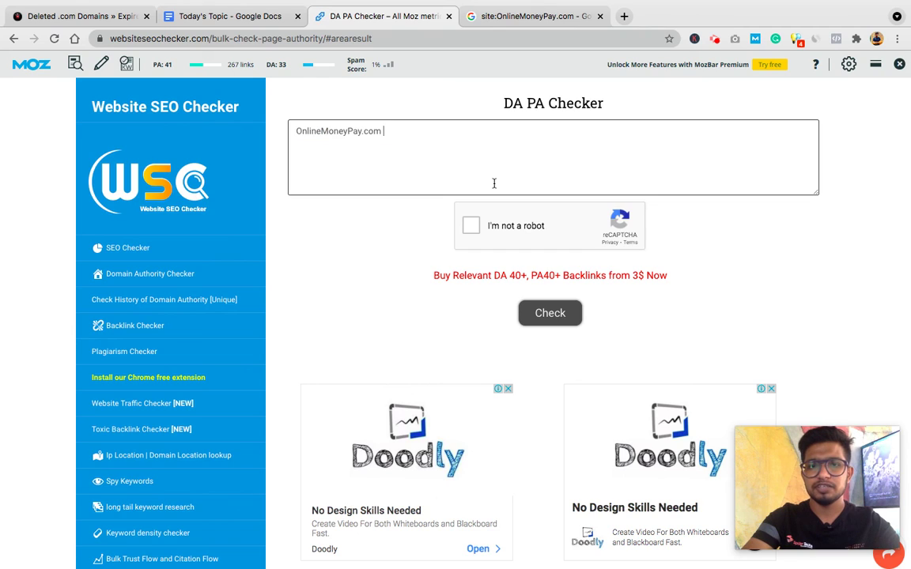
click(513, 230)
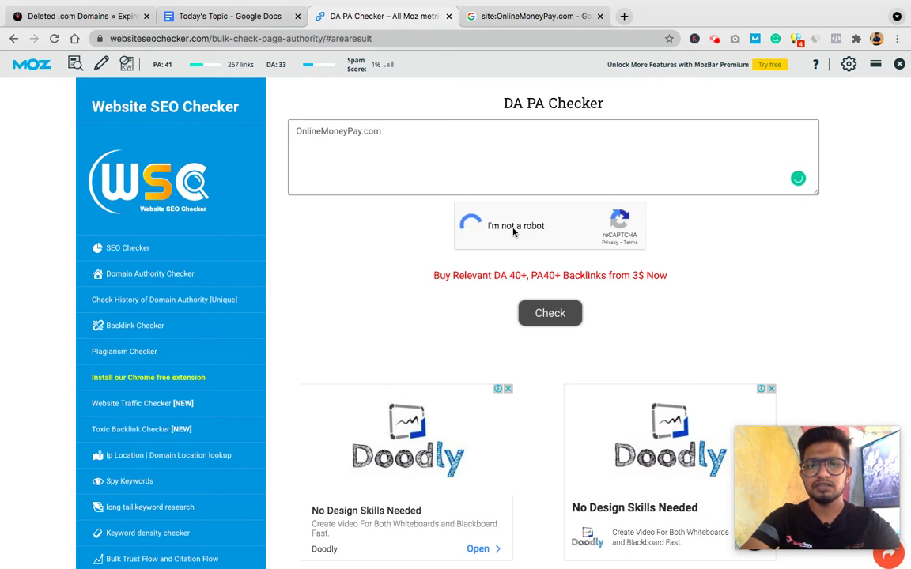
click(549, 312)
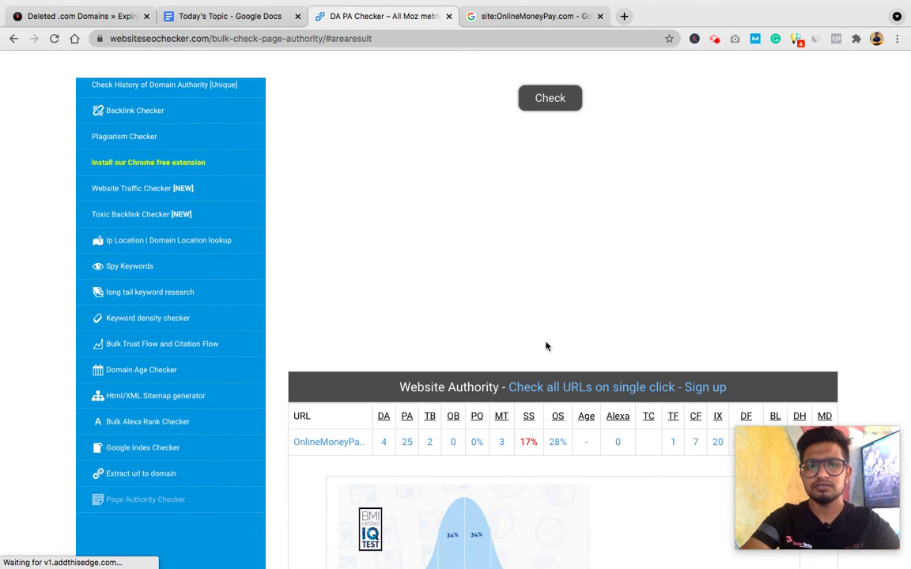
Step: Close the OnlineMoneyPay.com Google search and return to the deleted .com domain list
click(506, 16)
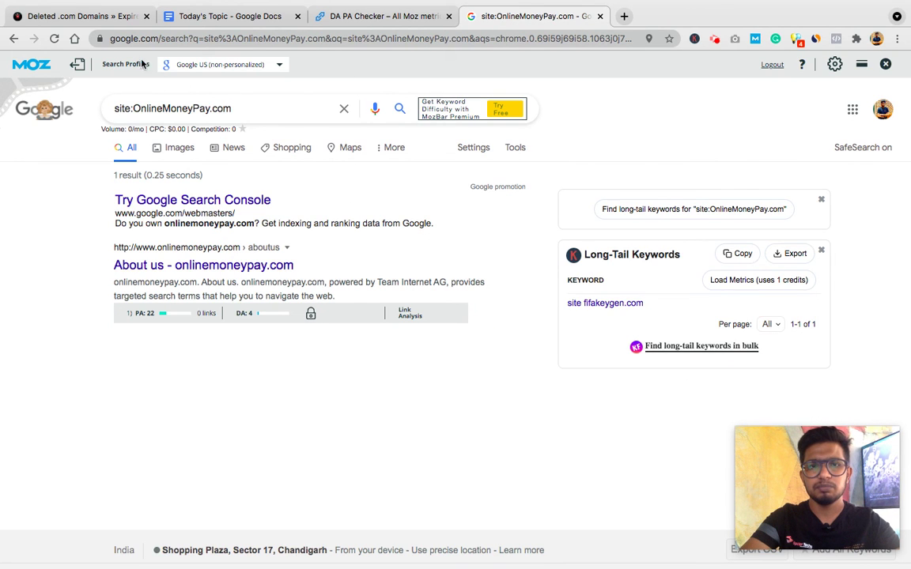
key(super+w)
click(105, 24)
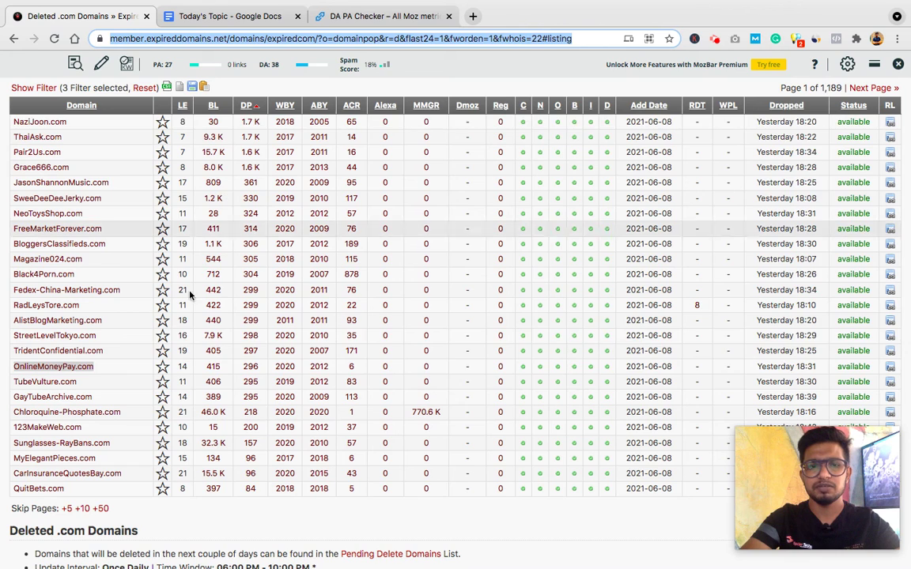
Step: Check whether Google has indexed TubeVulture.com with a "site:" search in a new tab, and close the search to return to the list
click(100, 385)
double_click(99, 385)
key(super+c)
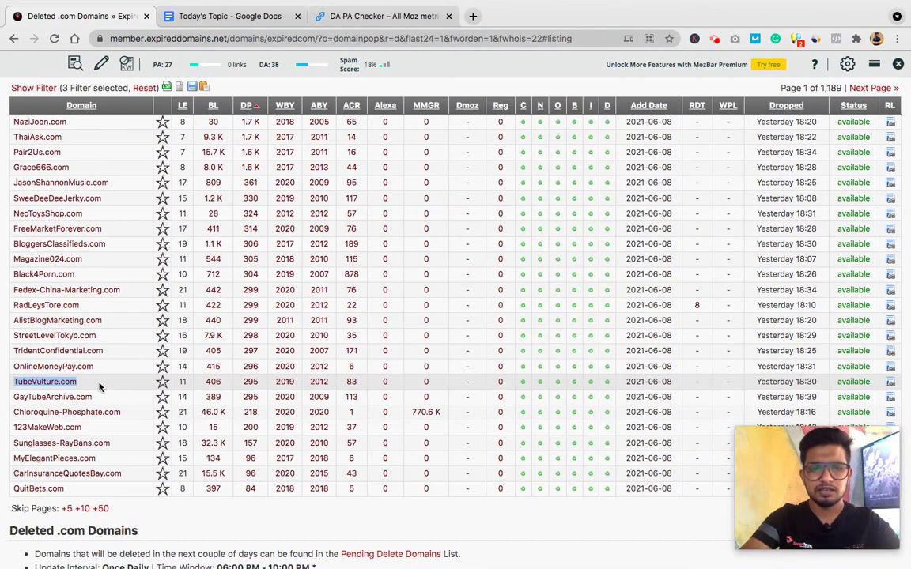
key(super+t)
text(site:)
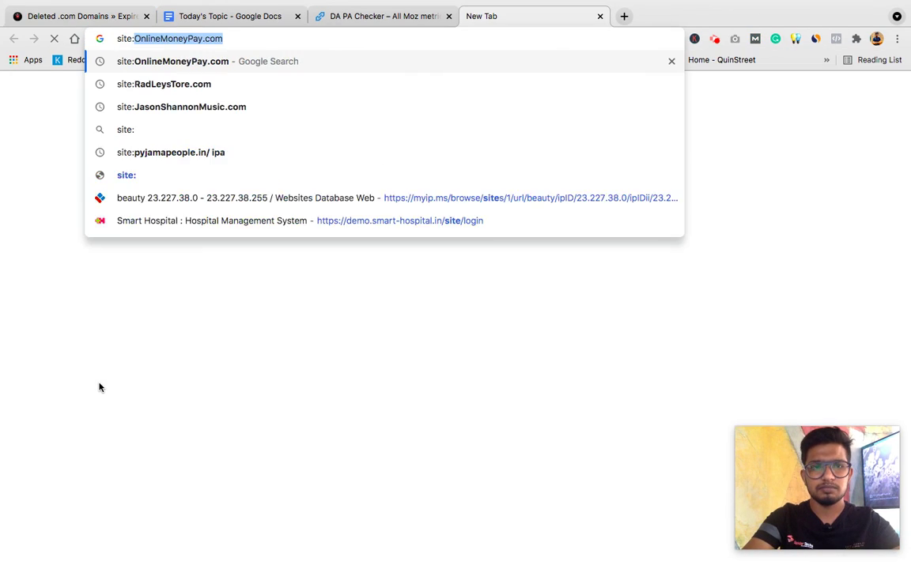
key(super+v)
key(Return)
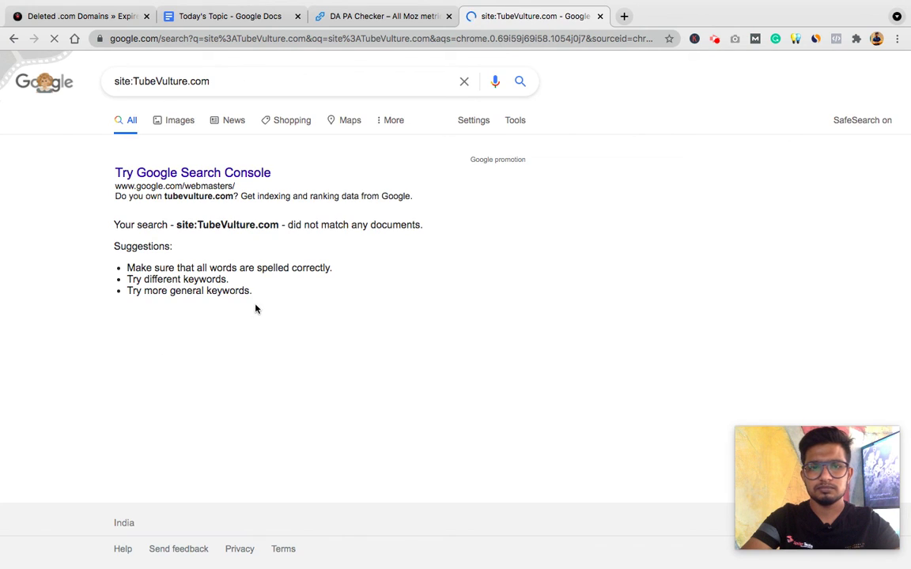
key(super+w)
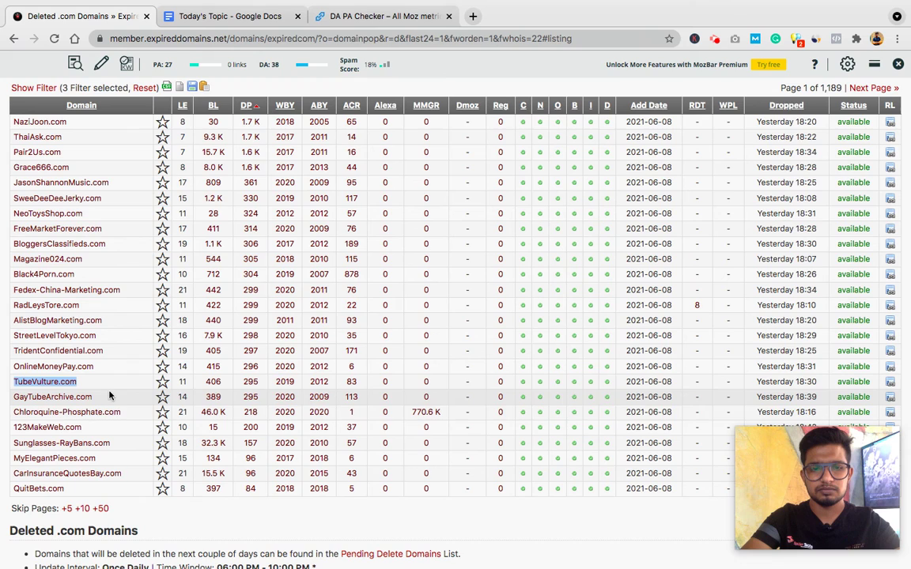
Step: Check whether Google has indexed MyElegantPieces.com by running a "site:" search for it in a new tab
double_click(139, 461)
key(super+c)
key(super+t)
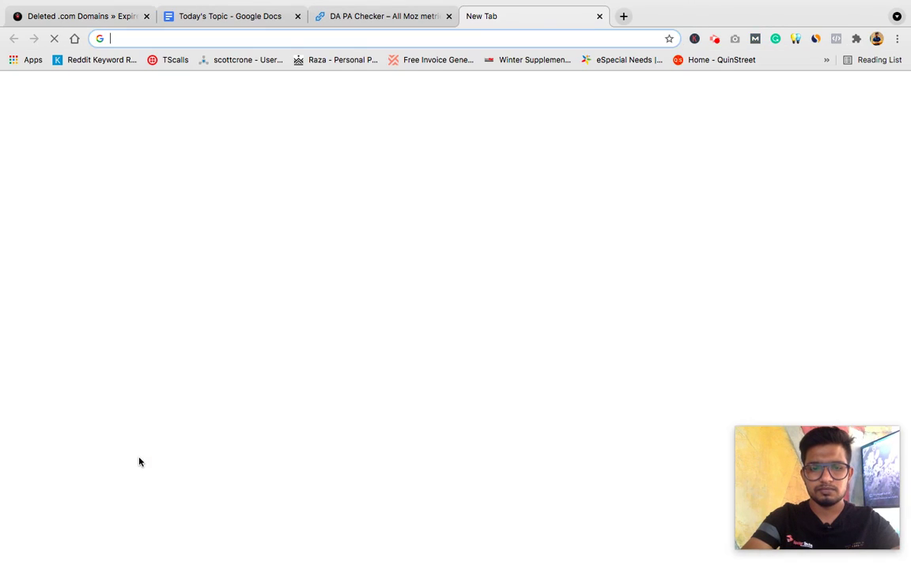
text(site:)
key(super+v)
key(Return)
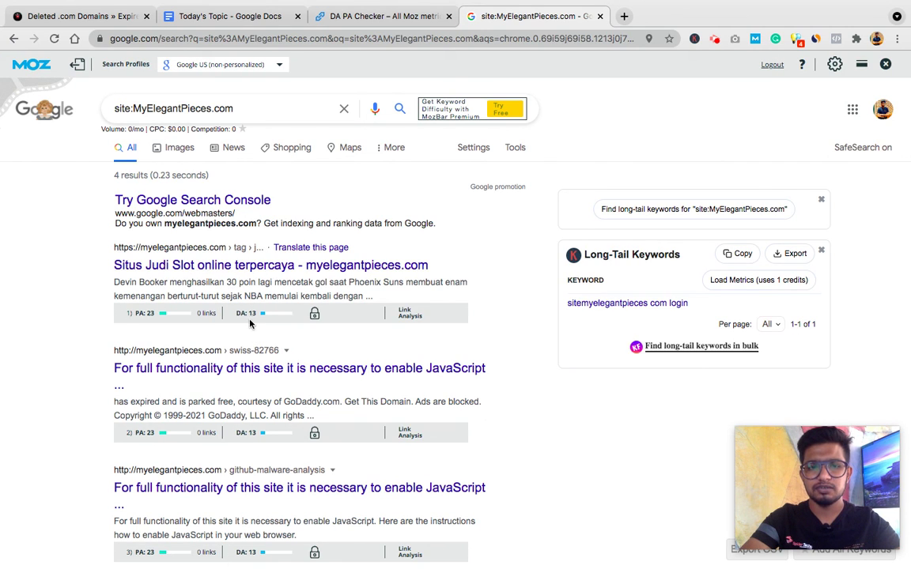
Step: Run MyElegantPieces.com through the DA PA Checker in place of OnlineMoneyPay.com, passing its robot check
click(404, 17)
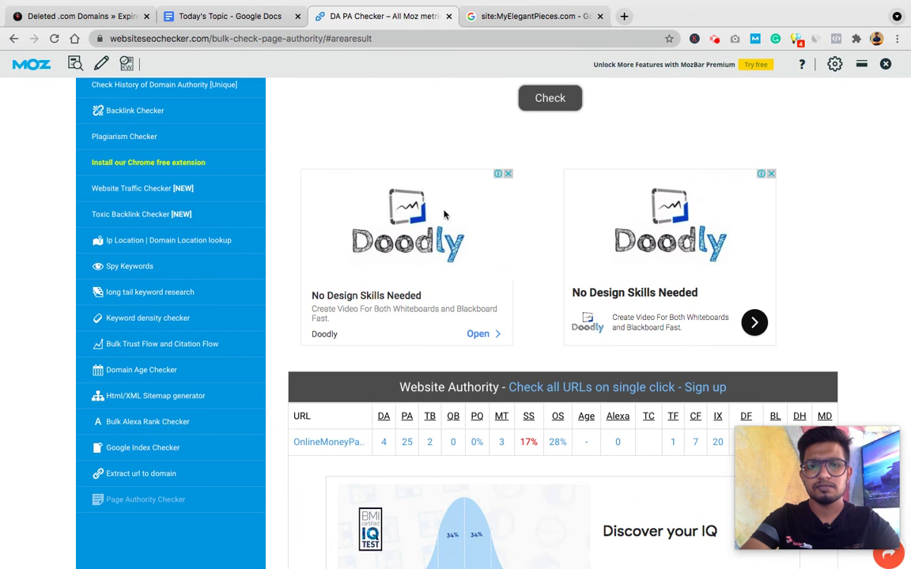
scroll(442, 214, up, 3)
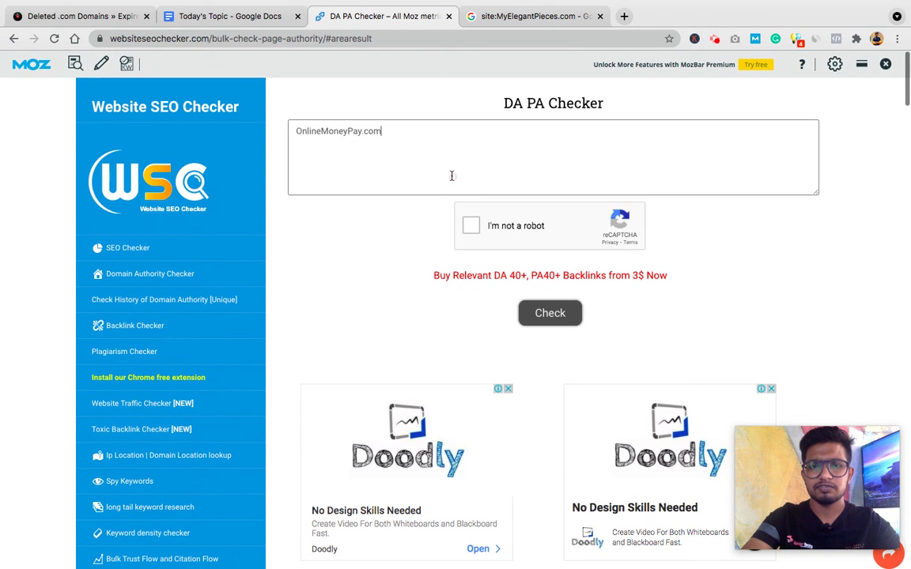
click(451, 175)
key(super+a)
key(super+v)
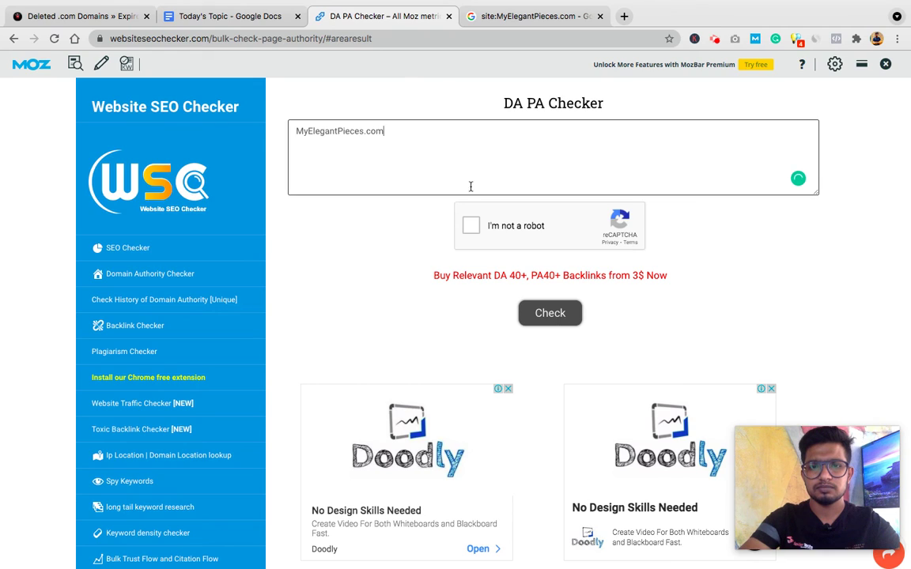
click(509, 217)
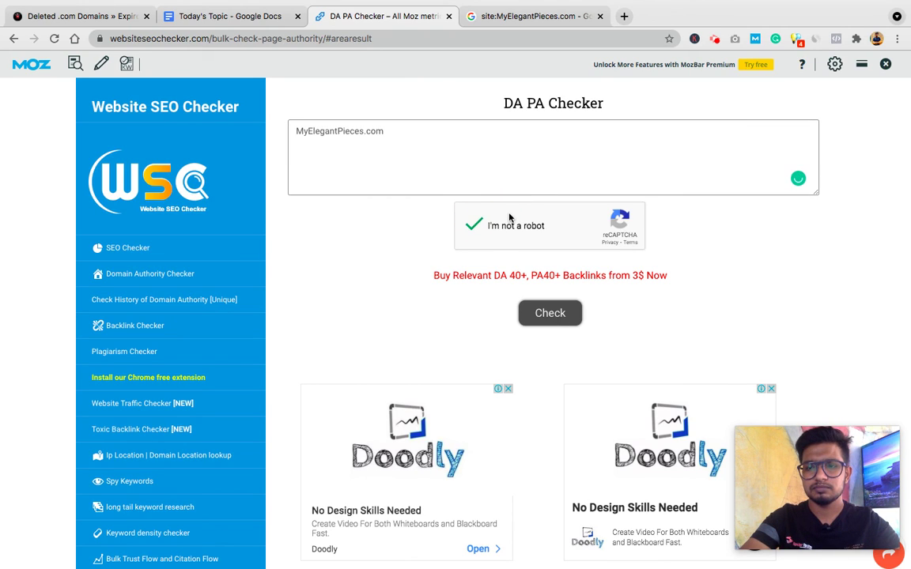
click(531, 309)
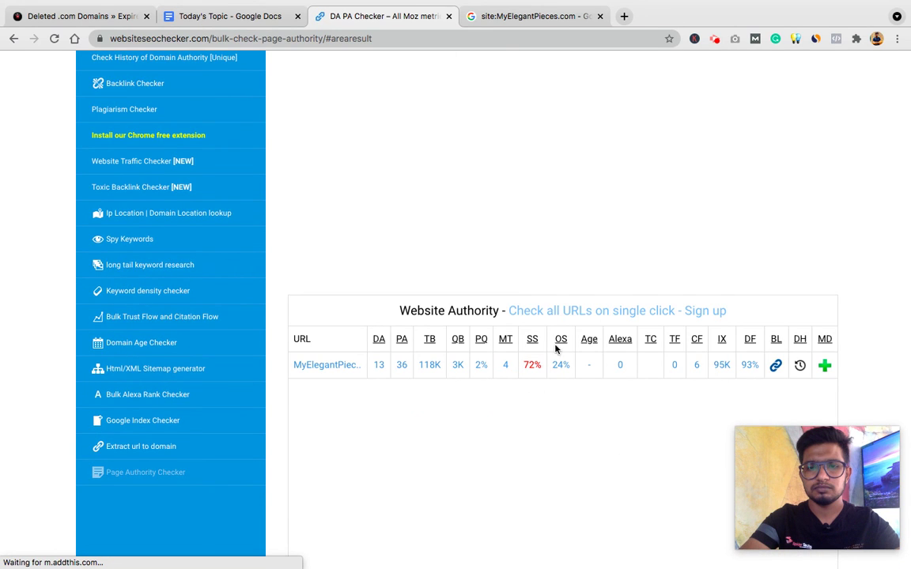
Step: Return to the deleted .com domain list and check QuitBets.com's Google indexing with a "site:" search in a new tab
click(82, 17)
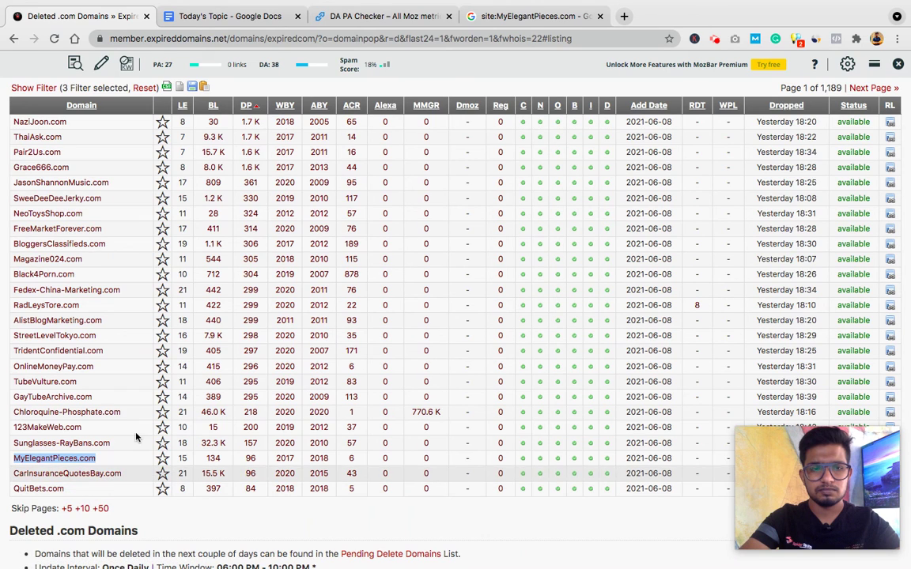
scroll(136, 454, down, 1)
scroll(136, 455, down, 1)
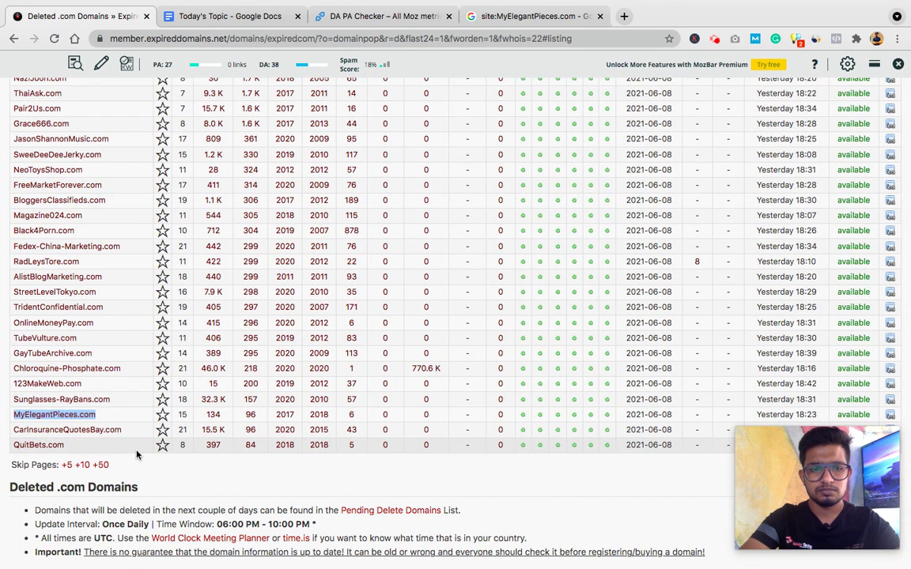
key(ctrl+t)
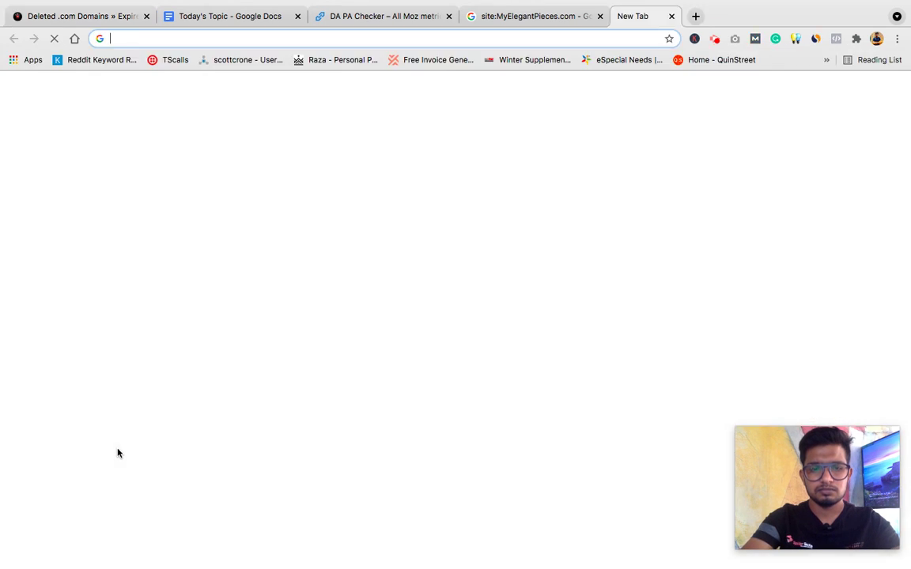
text(site:)
text(QuitBets.com)
key(Return)
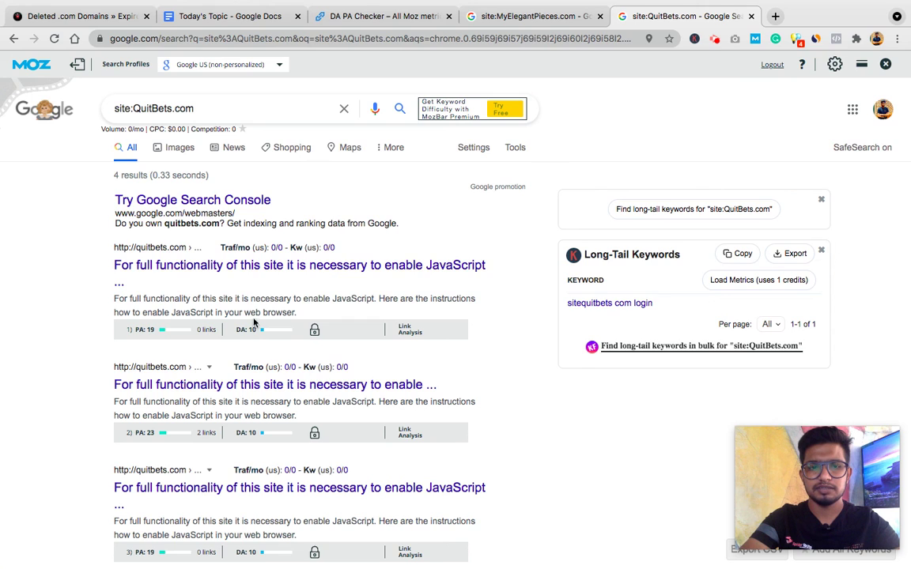
Step: Replace the domain in the DA PA Checker with QuitBets.com, pass the robot check and run the check
click(355, 30)
scroll(433, 137, up, 2)
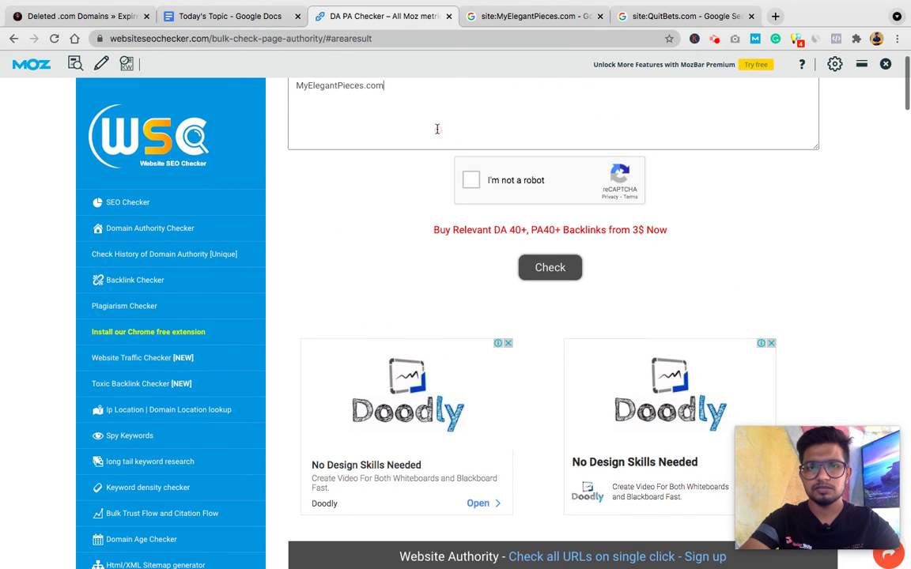
key(super+a)
text(QuitBets.com)
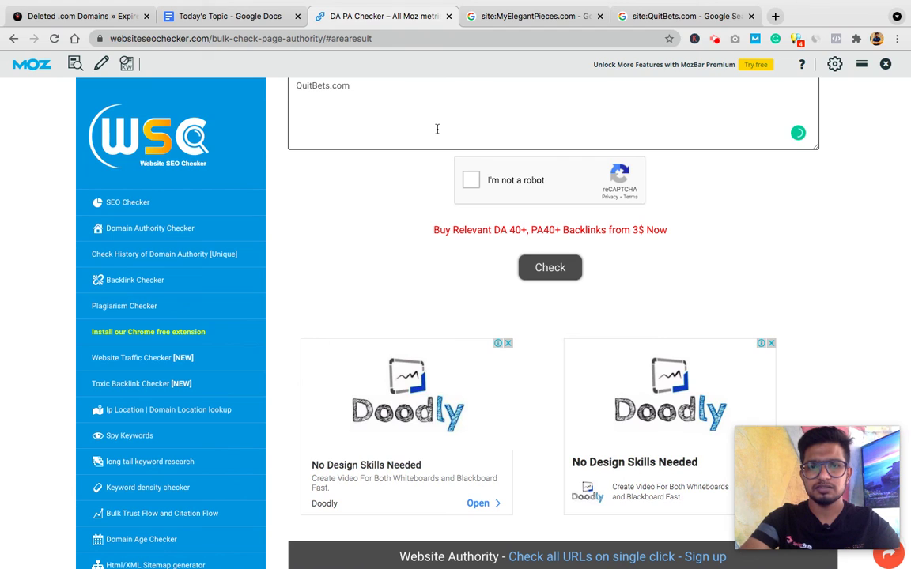
click(545, 193)
scroll(337, 254, up, 1)
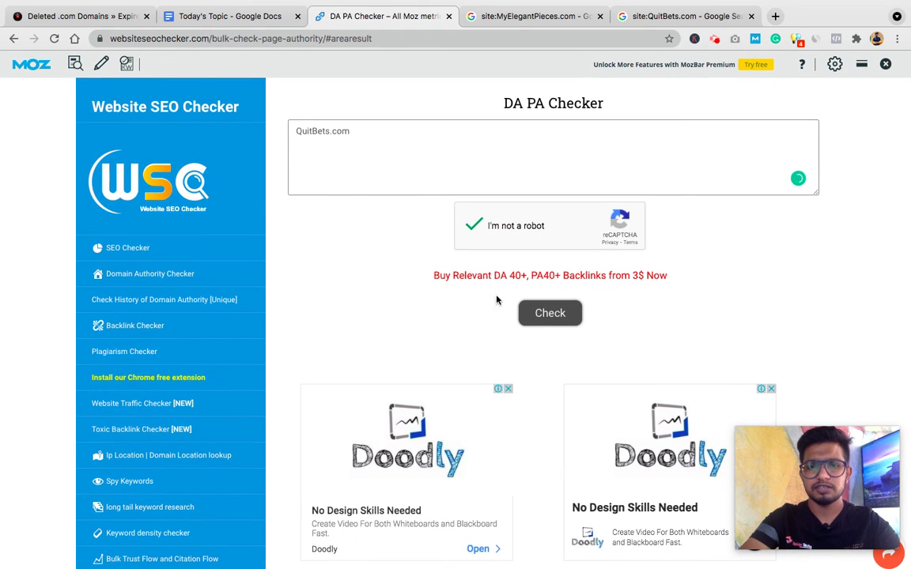
click(522, 308)
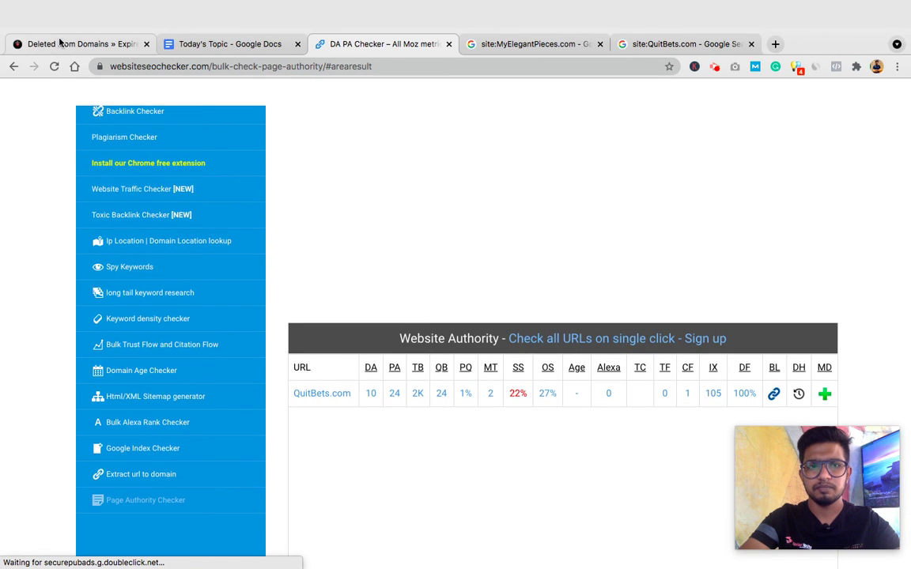
Step: Return to the deleted .com domain list and go to its second page
click(109, 16)
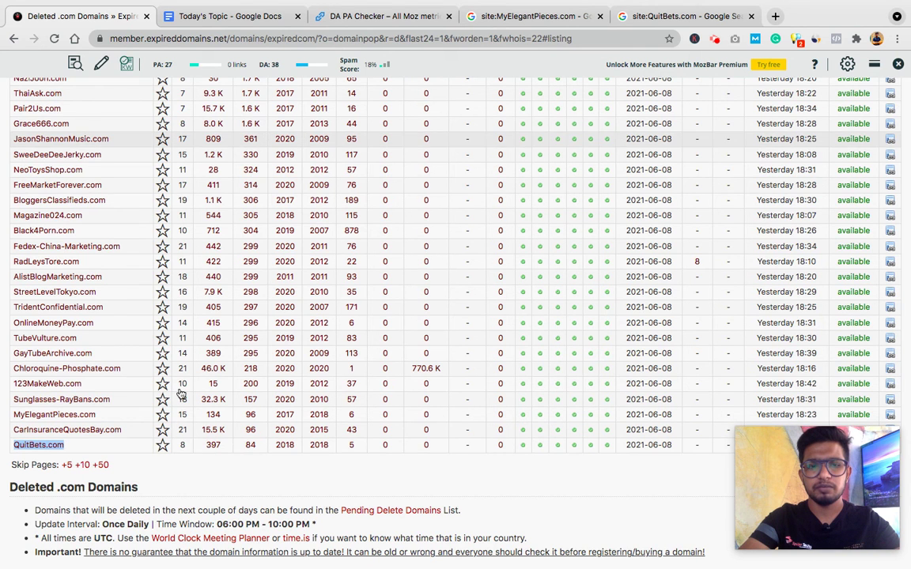
scroll(356, 416, down, 1)
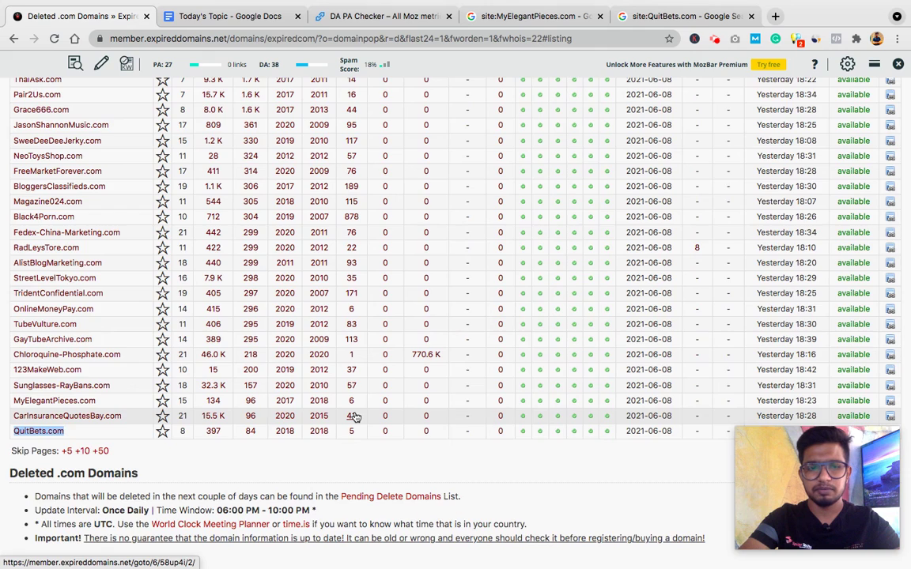
scroll(356, 416, up, 3)
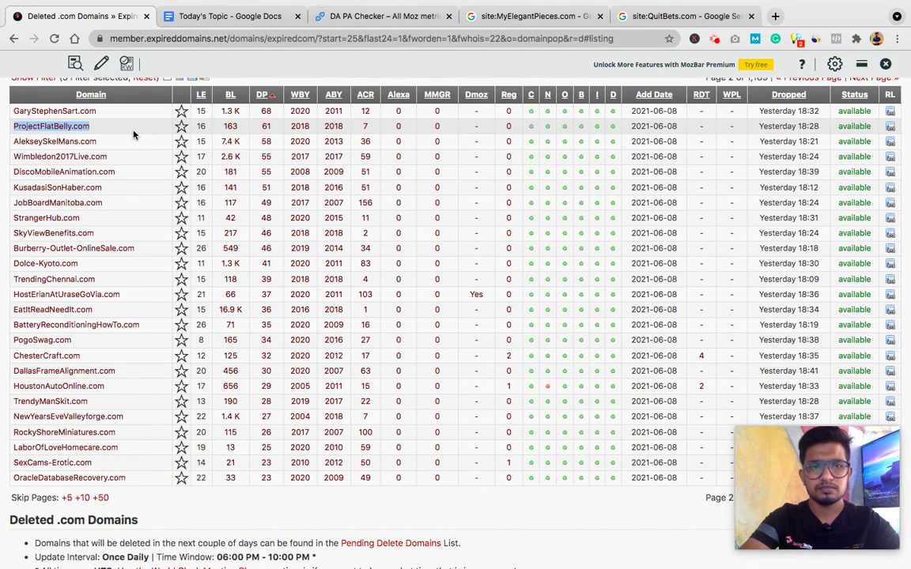
Step: Search Google for "site:ProjectFlatBelly.com" in a new tab and review the indexed pages with their PA and DA metrics
key(super+t)
text(site:)
text(ProjectFlatBelly.com)
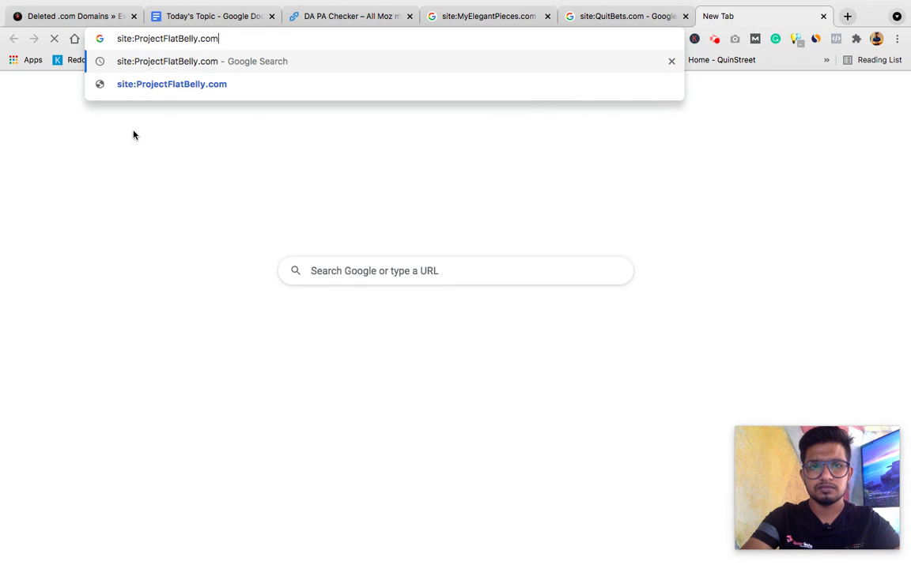
key(Return)
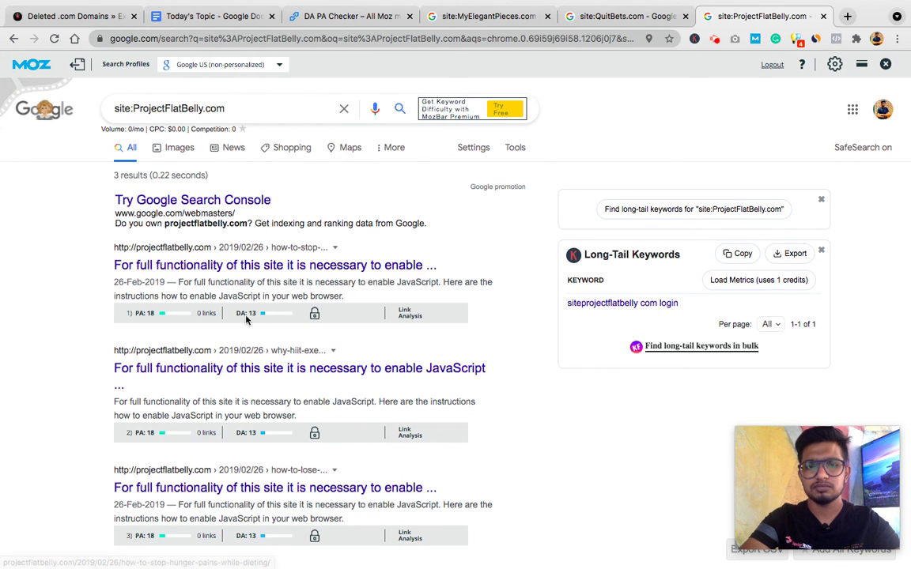
scroll(582, 460, down, 4)
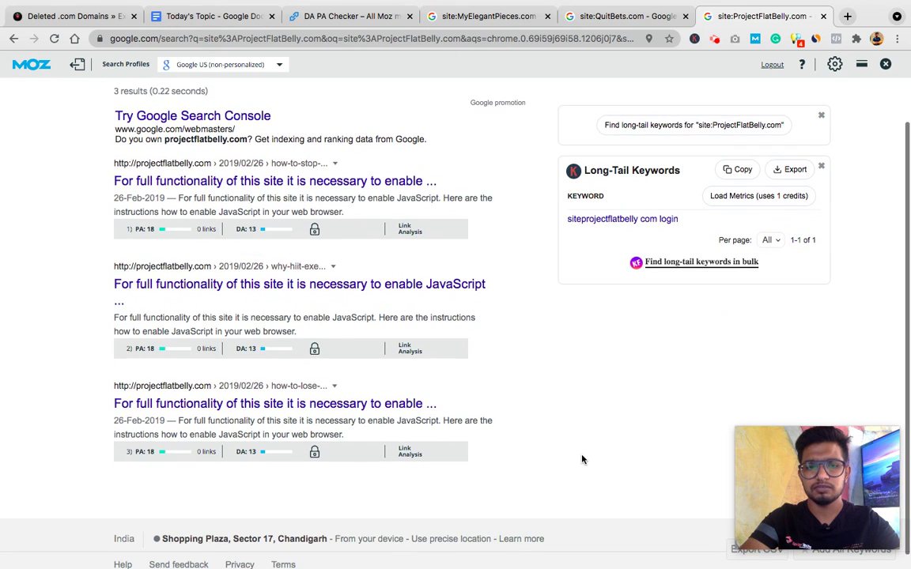
scroll(584, 458, up, 3)
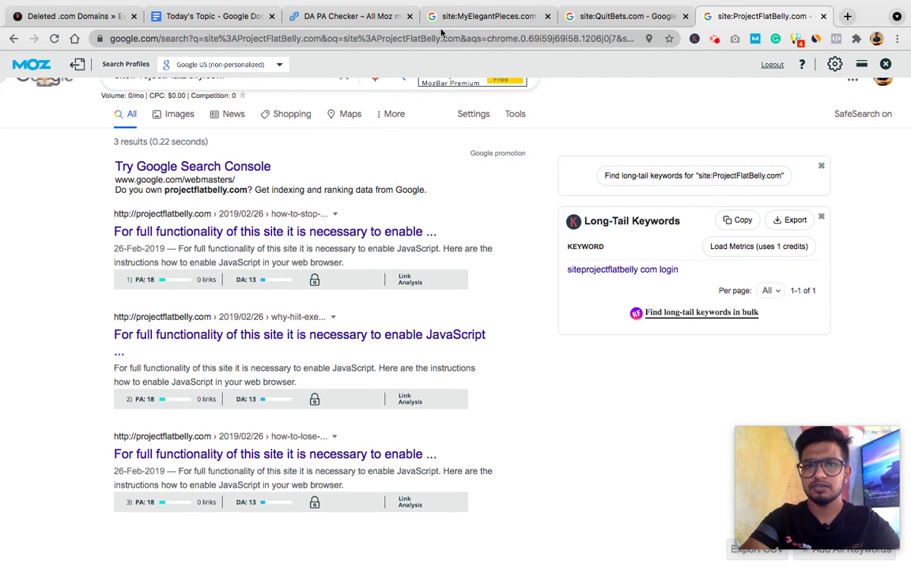
Step: Run ProjectFlatBelly.com through the DA PA Checker in place of QuitBets.com, passing its robot check
click(364, 16)
scroll(436, 214, up, 6)
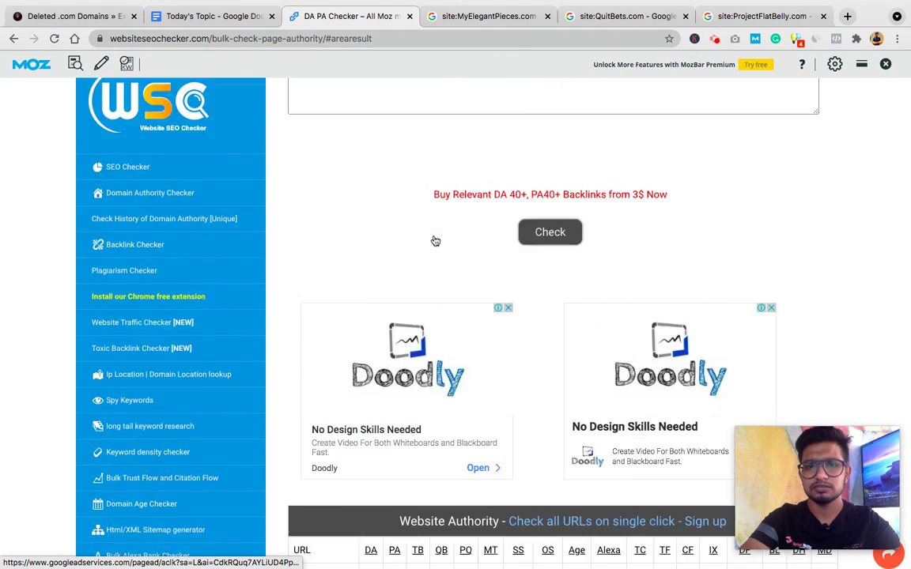
key(super+a)
text(ProjectFlatBelly.com)
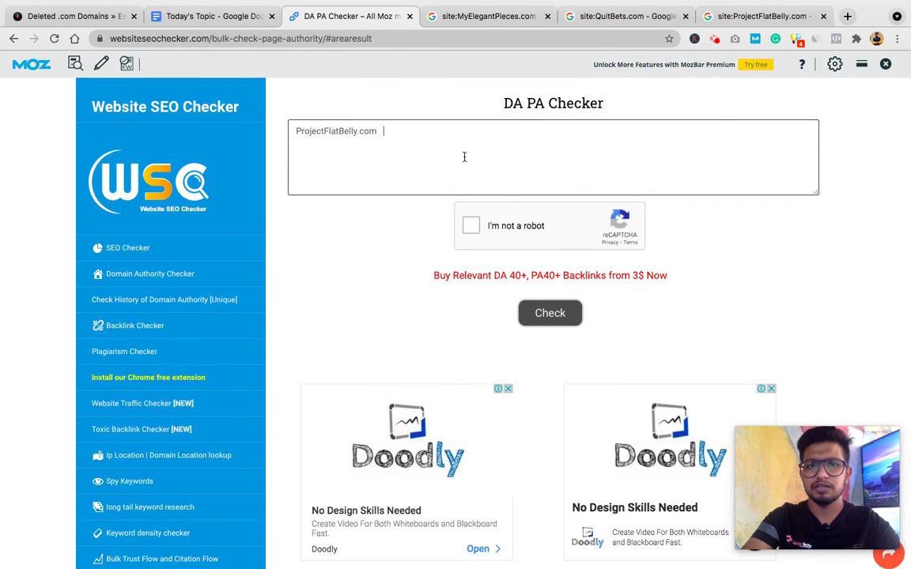
click(557, 245)
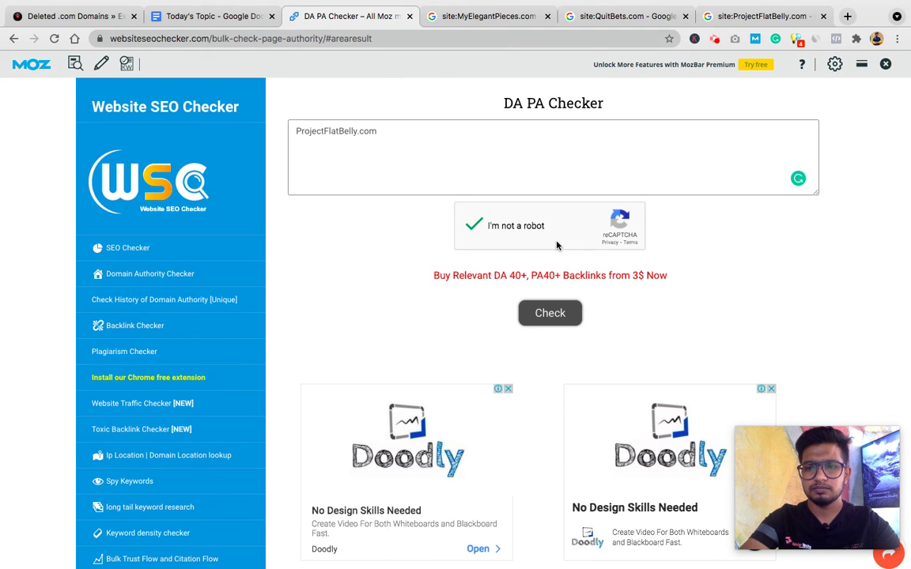
click(552, 312)
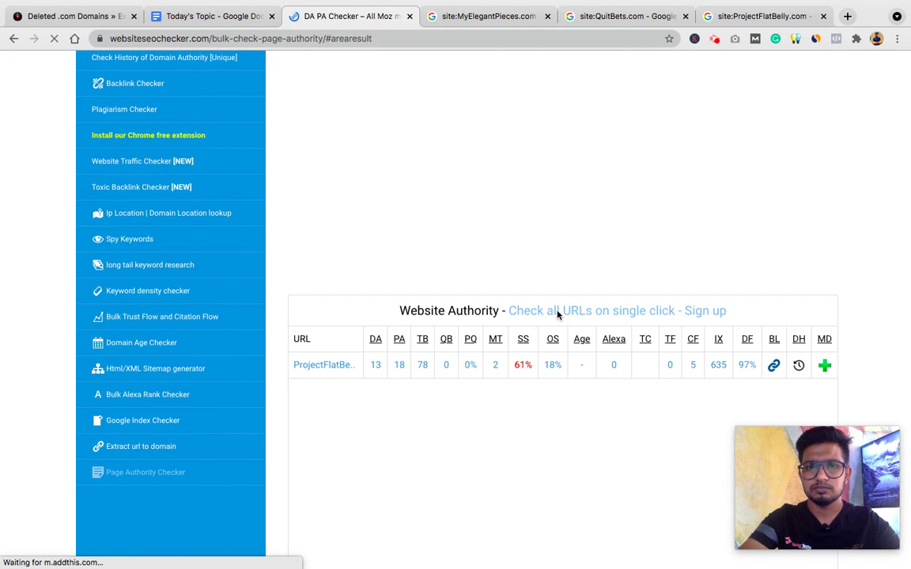
Step: Close the three Google "site:" searches, view the Today's Topic document briefly and return to the deleted .com domain list
click(471, 16)
middle_click(471, 16)
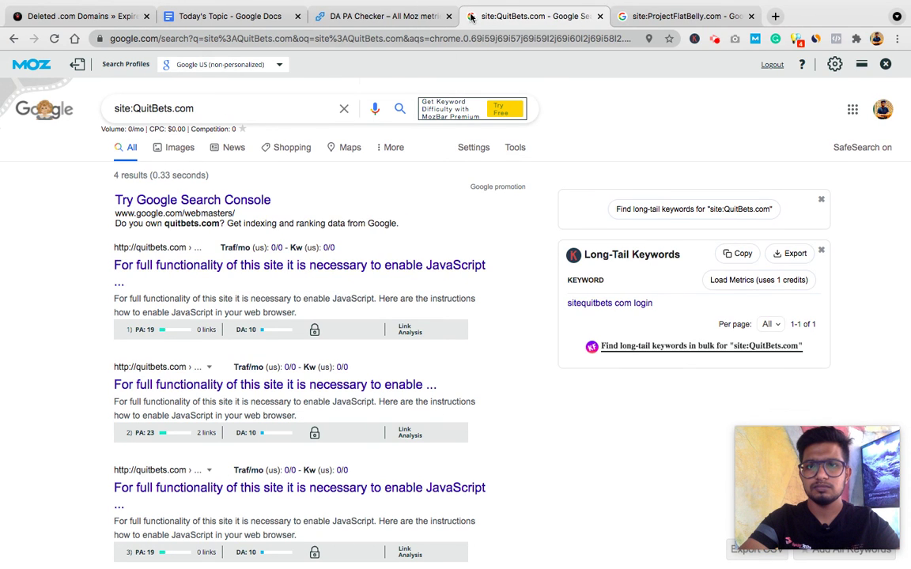
middle_click(471, 15)
middle_click(471, 16)
click(274, 16)
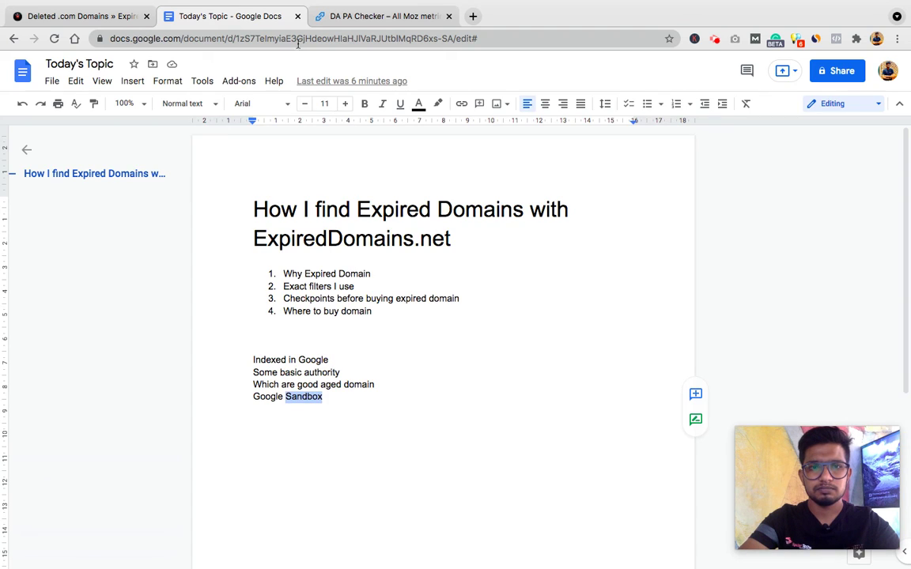
click(95, 17)
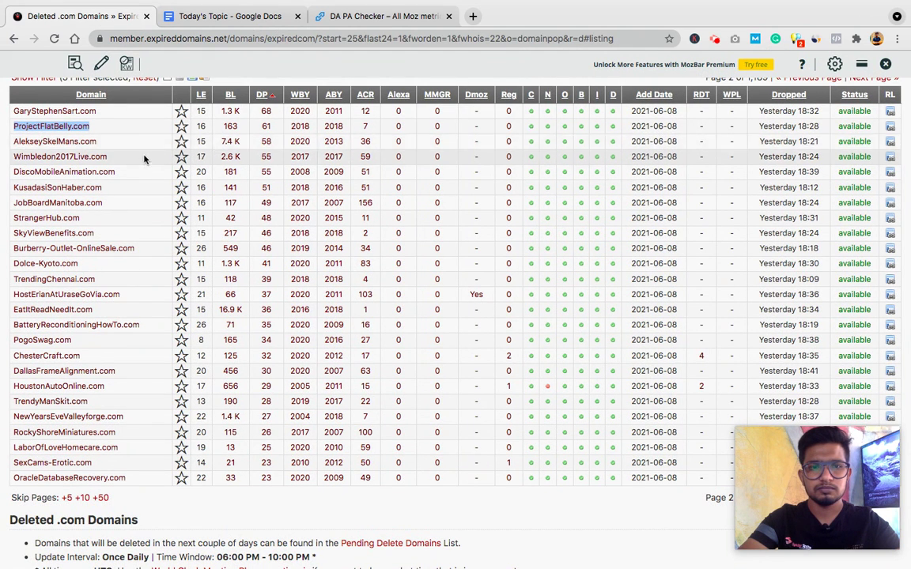
Step: Check whether Google has indexed DiscoMobileAnimation.com with a "site:" search in a new tab, and close the search to return to the list
double_click(148, 174)
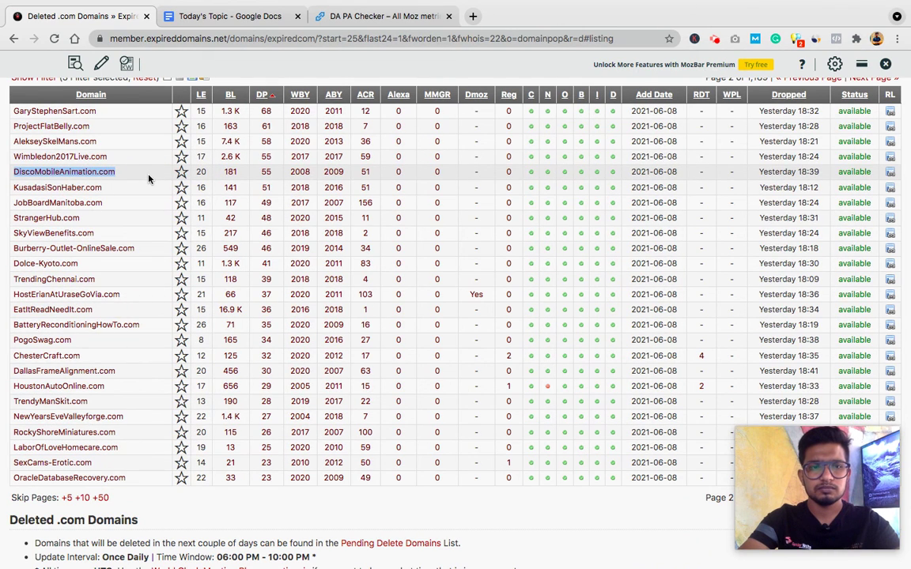
key(ctrl+c)
key(ctrl+t)
text(site:)
key(ctrl+v)
key(Return)
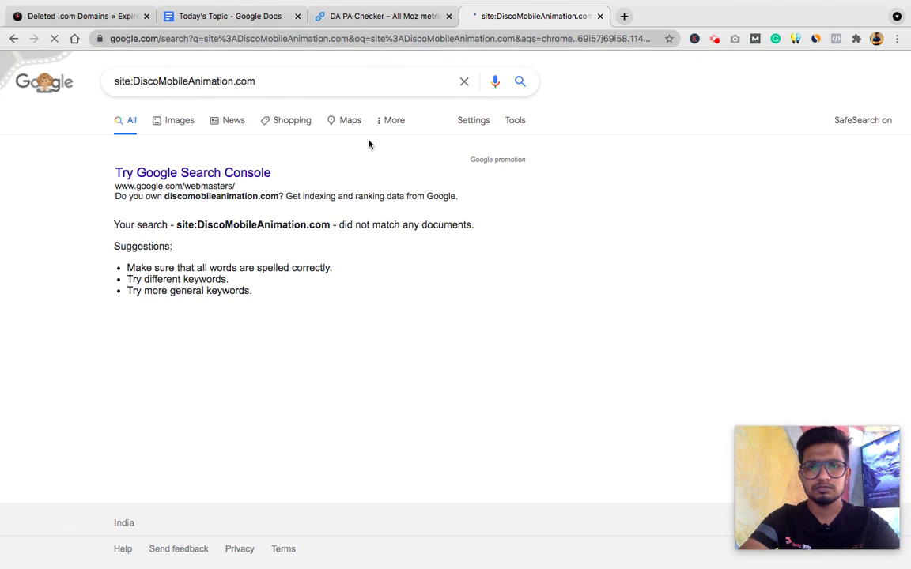
key(super+w)
click(96, 22)
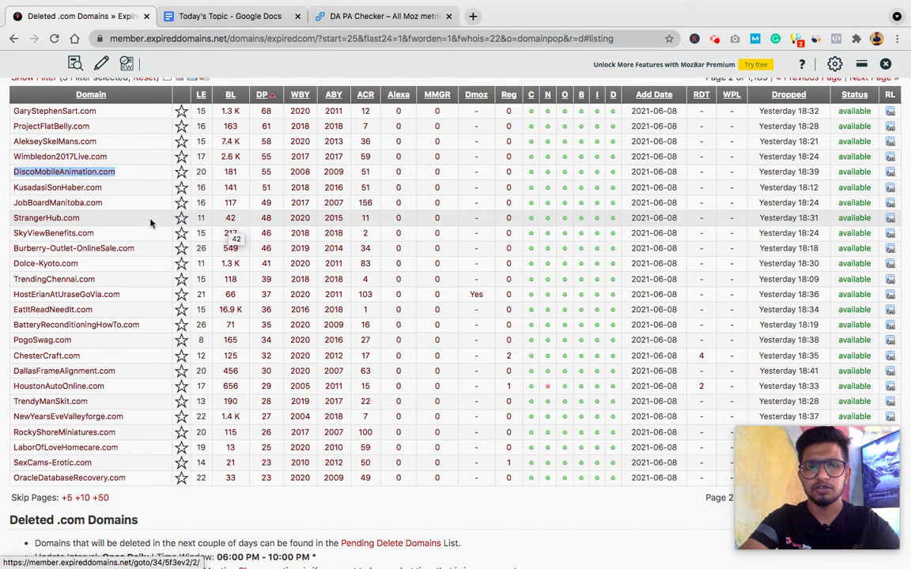
Step: Check whether Google has indexed JobBoardManitoba.com with a "site:" search in a new tab
double_click(63, 218)
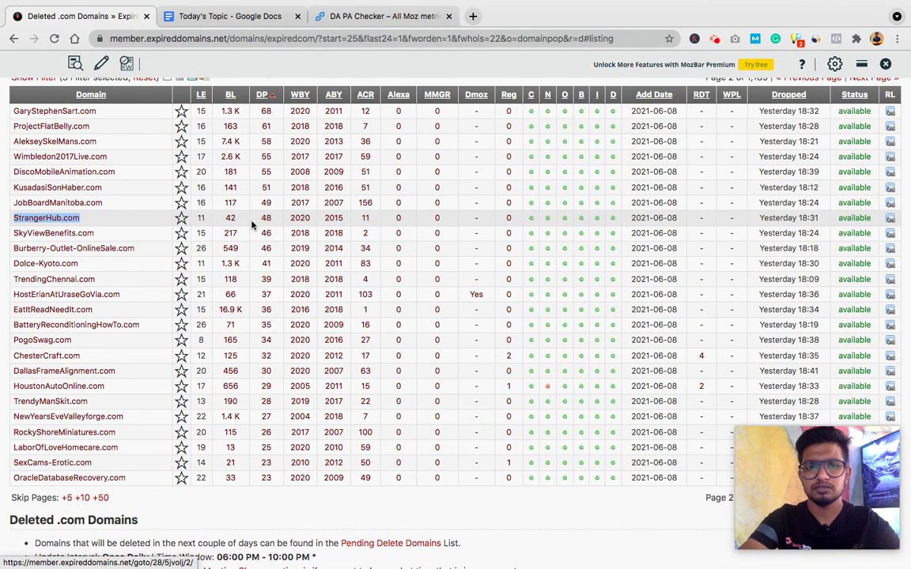
double_click(140, 203)
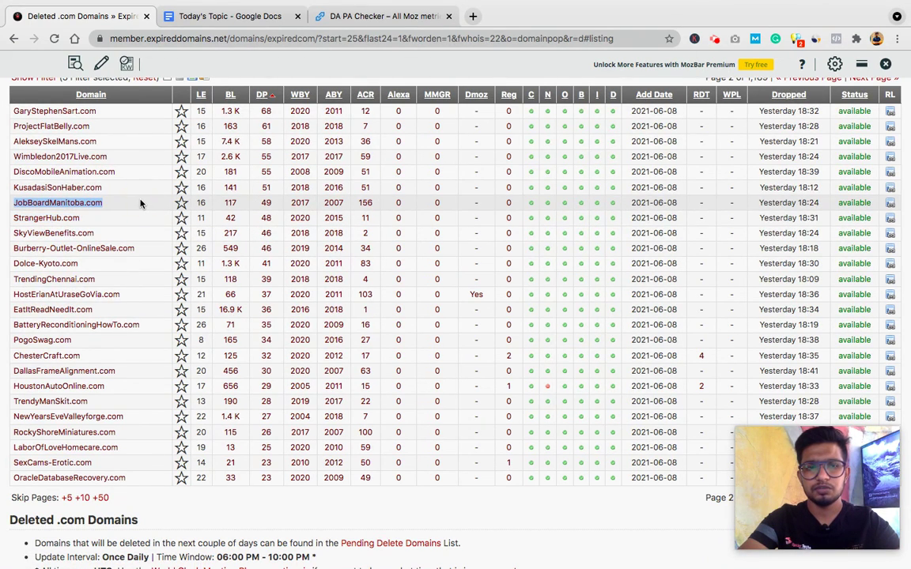
key(ctrl+t)
text(site:)
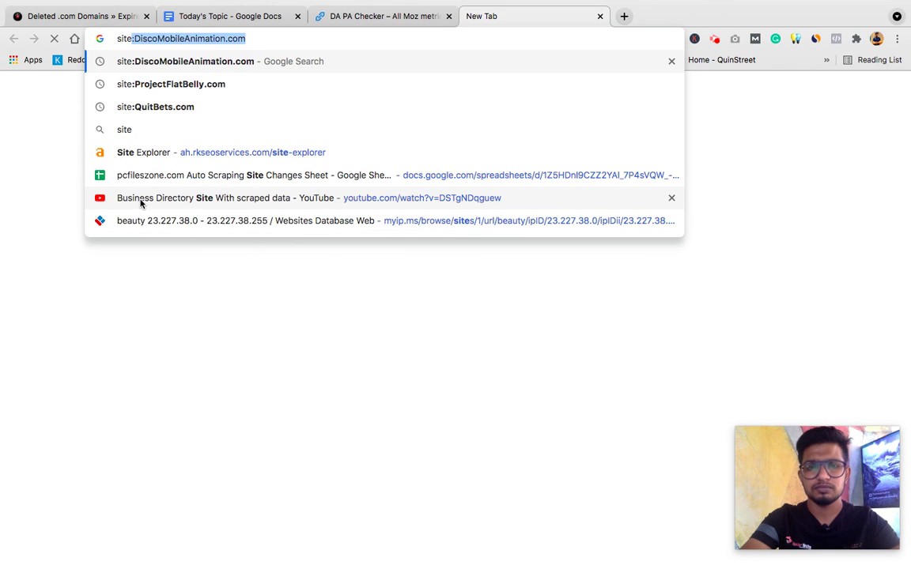
key(ctrl+v)
key(Return)
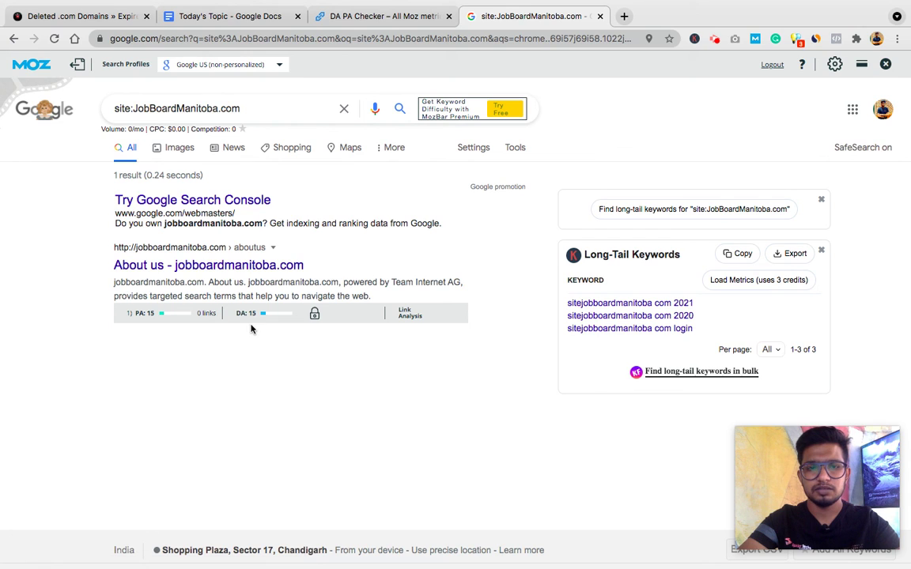
Step: Run JobBoardManitoba.com through the DA PA Checker in place of ProjectFlatBelly.com, passing its robot check
click(386, 16)
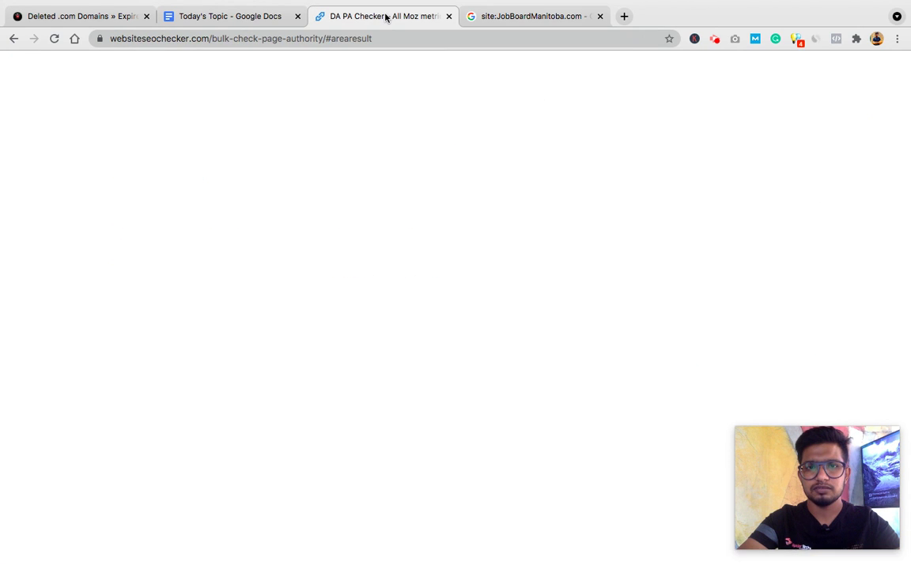
key(ctrl+a)
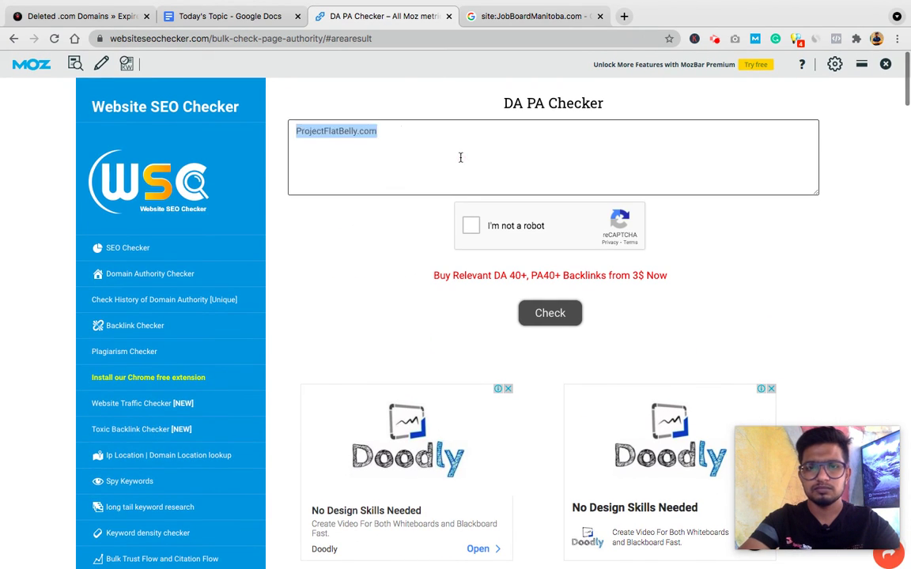
key(ctrl+v)
click(473, 226)
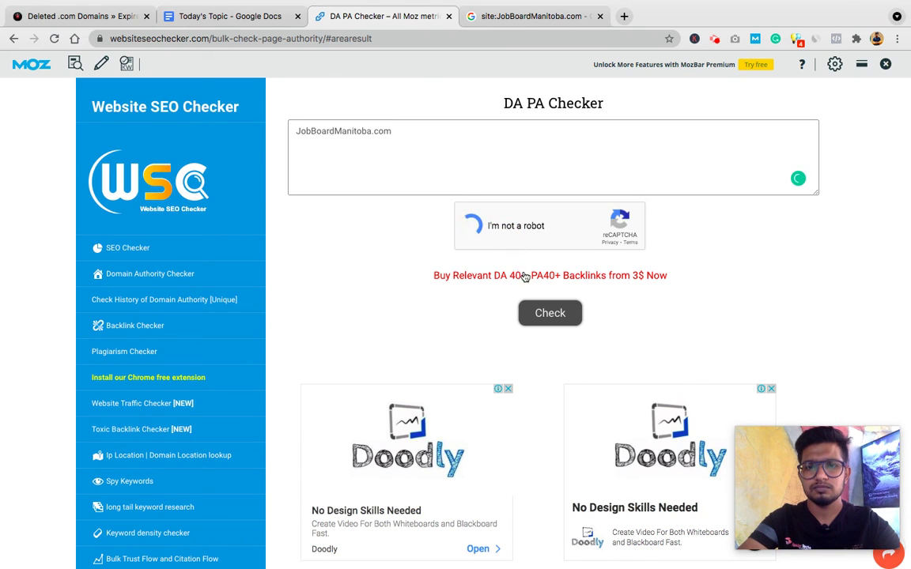
click(538, 314)
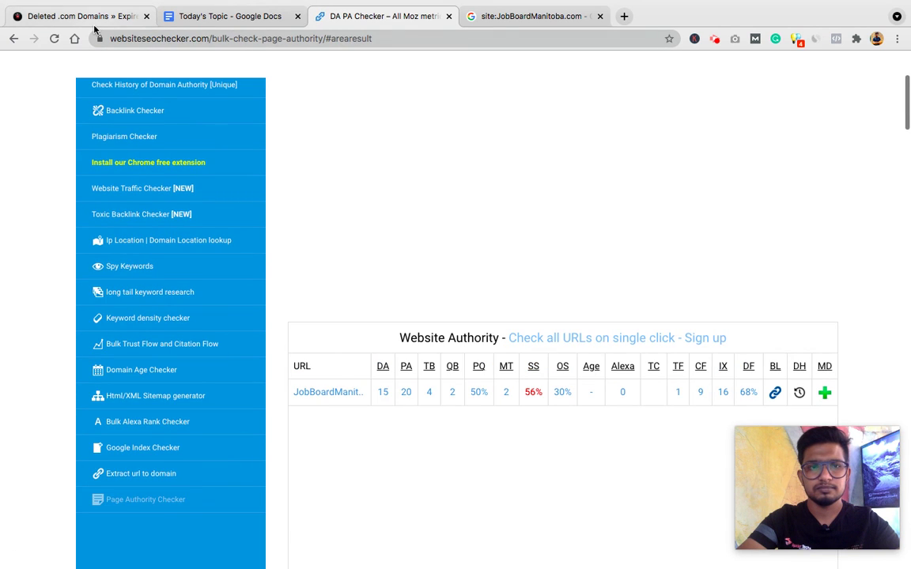
Step: Copy TrendingChennai.com from the deleted domain list, run a Google "site:" search on it in a new tab, and close the JobBoardManitoba.com search
click(87, 17)
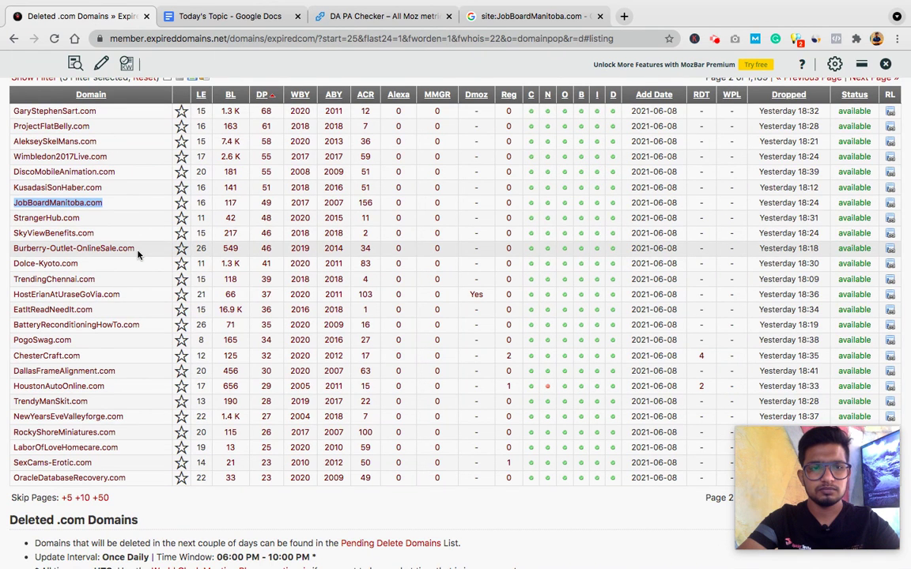
click(145, 282)
triple_click(145, 281)
key(ctrl+c)
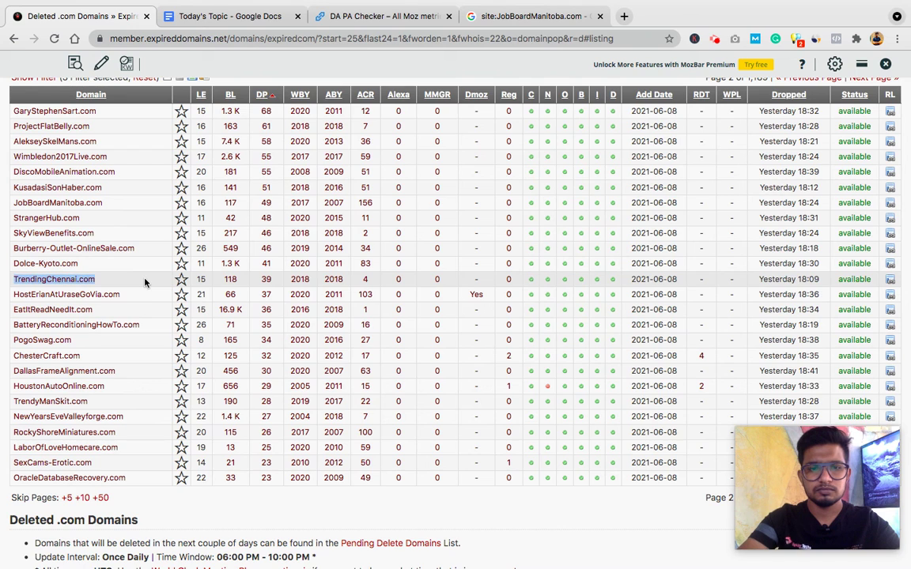
key(ctrl+t)
text(site:)
key(ctrl+v)
key(Return)
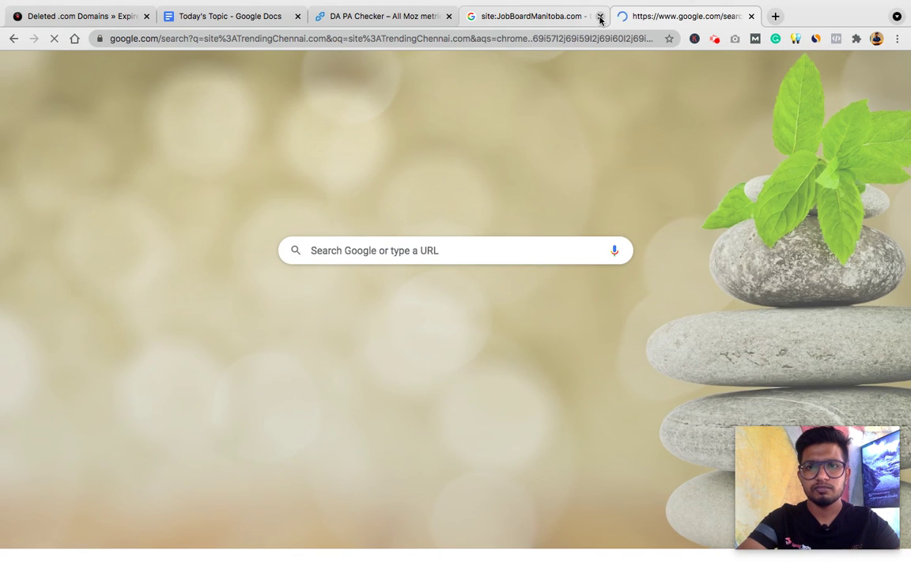
click(599, 16)
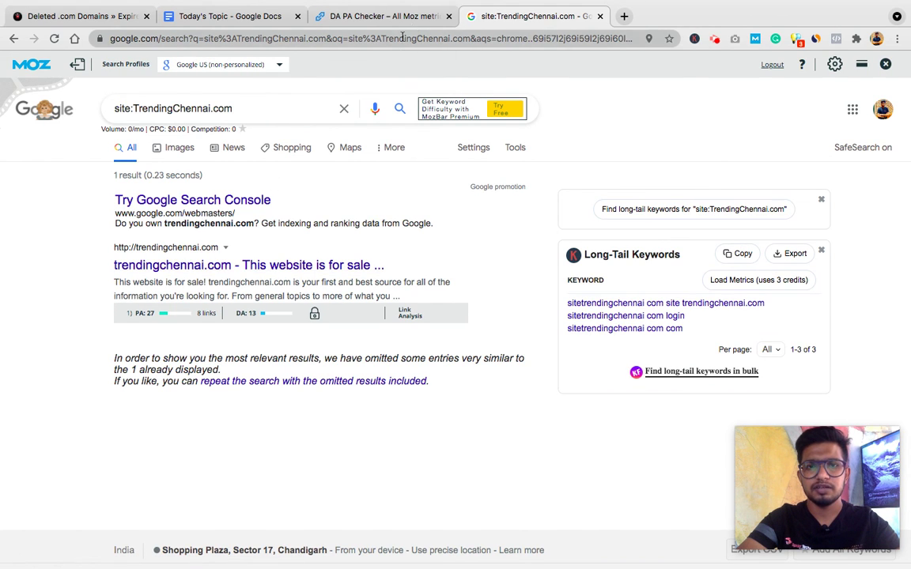
Step: Run TrendingChennai.com through the DA PA Checker in place of JobBoardManitoba.com, passing its robot check
click(372, 15)
scroll(457, 182, up, 3)
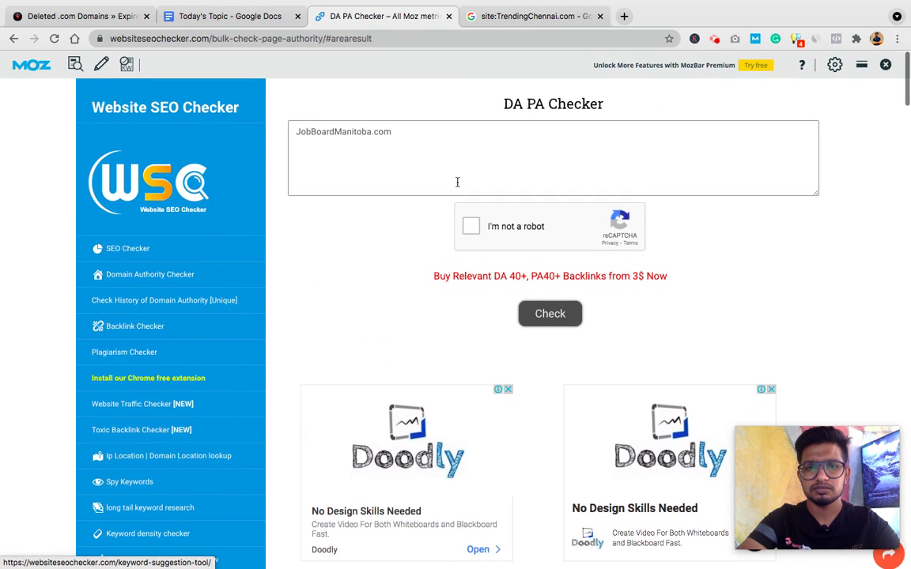
key(super+a)
key(super+v)
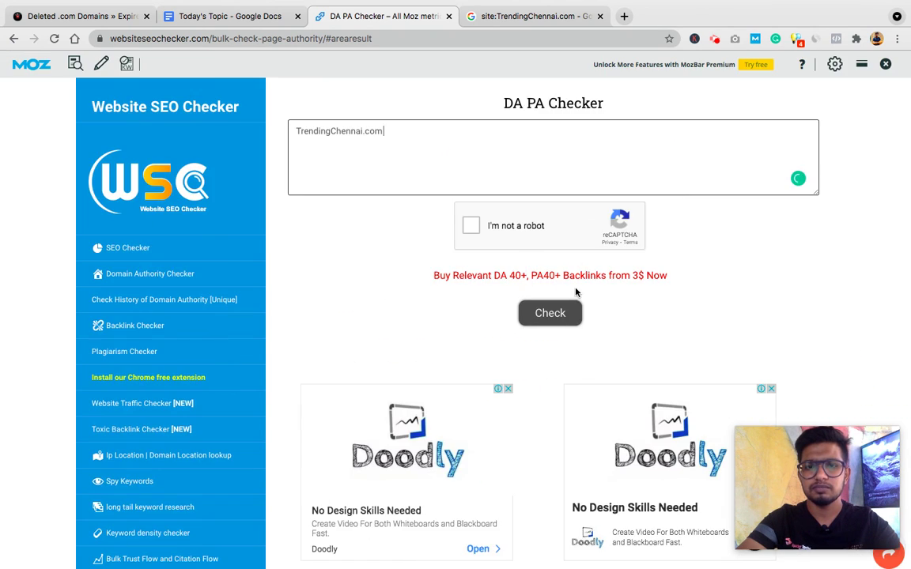
click(511, 229)
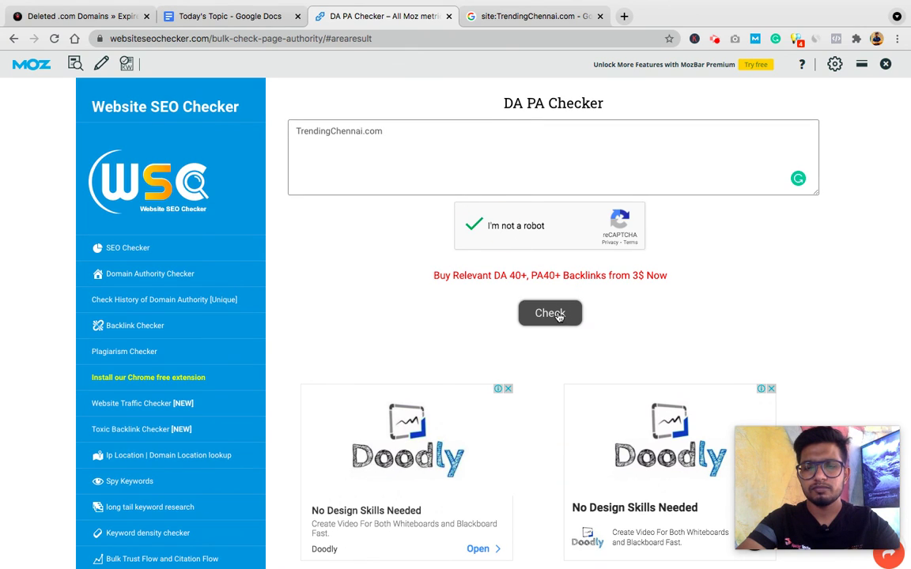
click(558, 314)
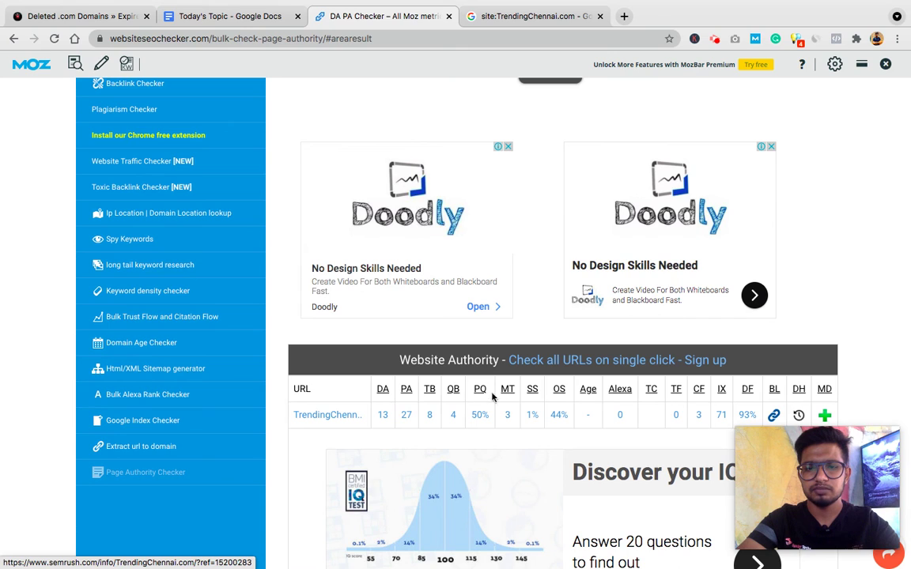
Step: Compare TrendingChennai.com's PA and DA in the Google result with its DA PA Checker metrics, including the spam score
key(ctrl+Tab)
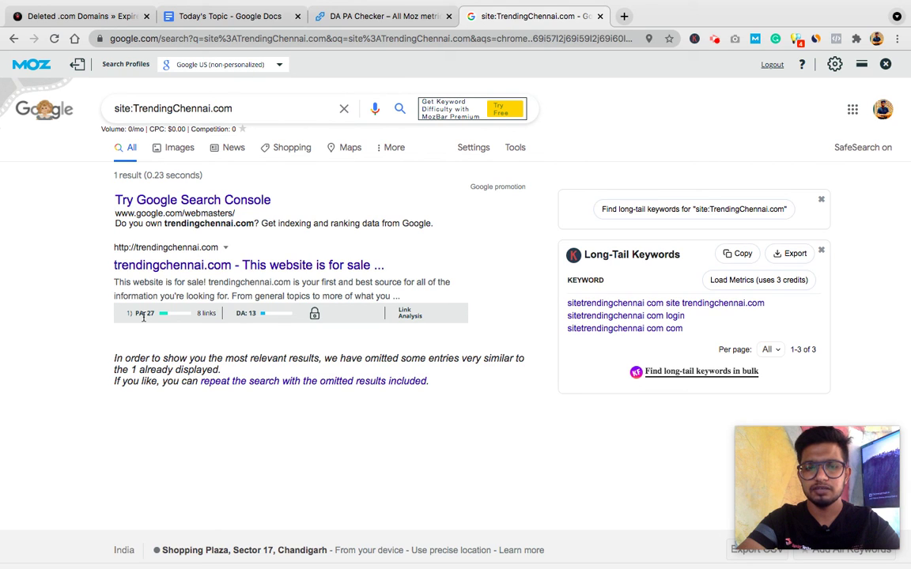
click(386, 17)
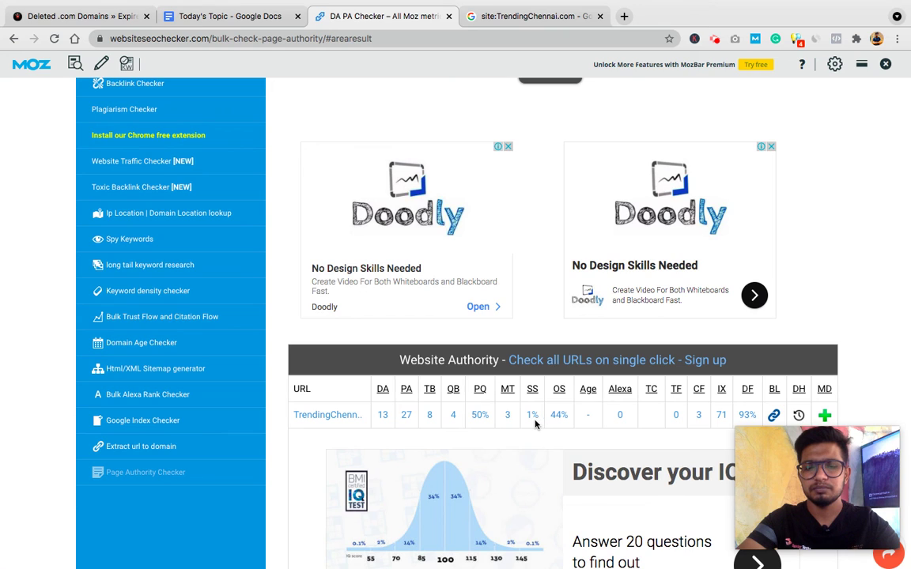
click(540, 24)
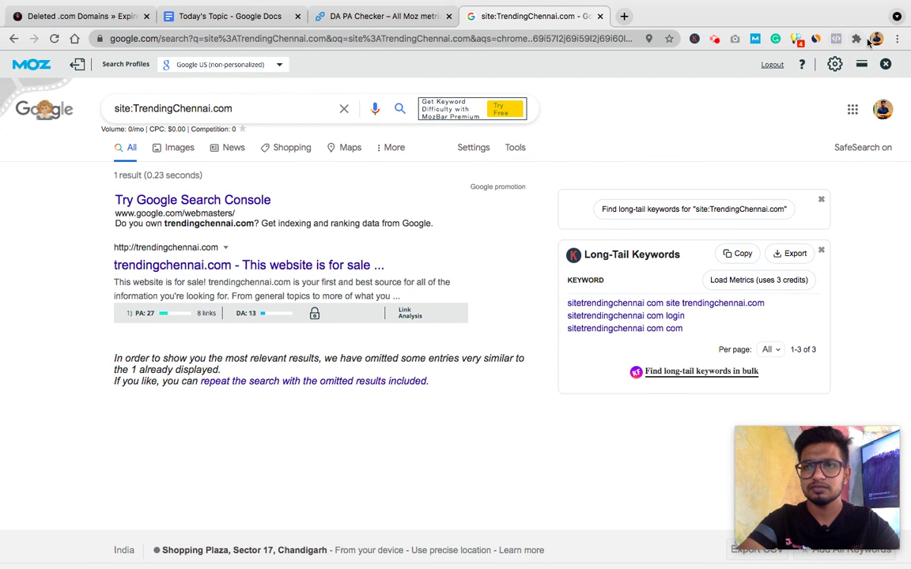
Step: Switch to the "For SEO" browser profile and analyze TrendingChennai.com in Ahrefs Site Explorer in place of AlekseySkelMans.com
click(876, 39)
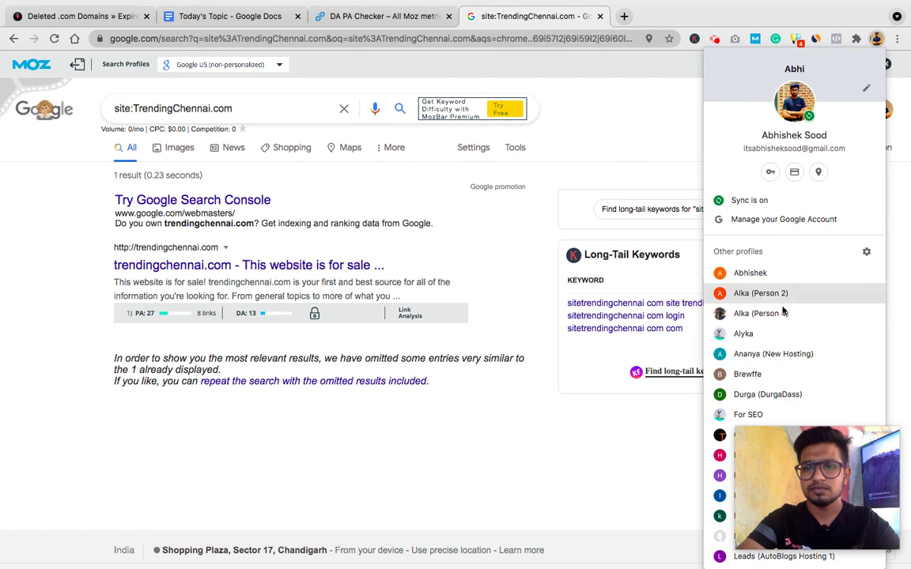
click(754, 413)
triple_click(237, 89)
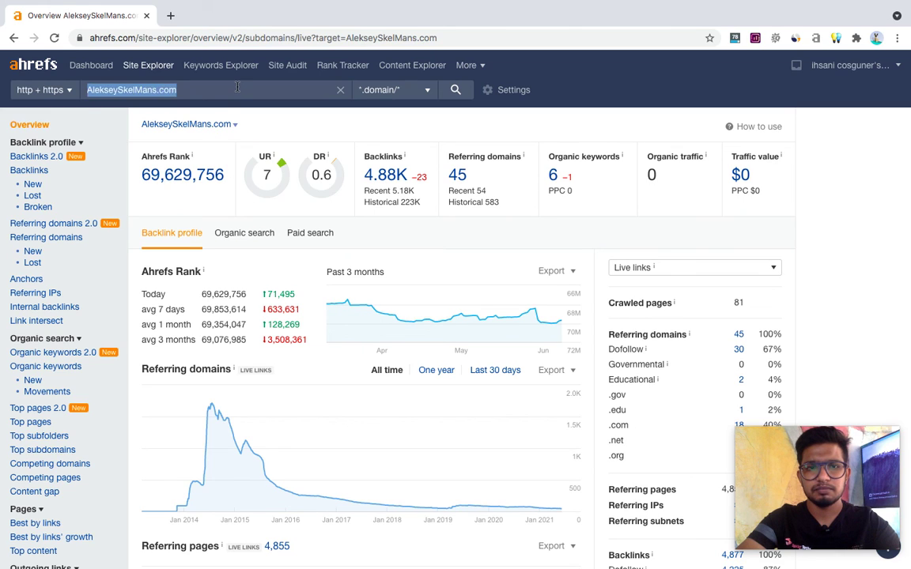
key(ctrl+v)
key(Return)
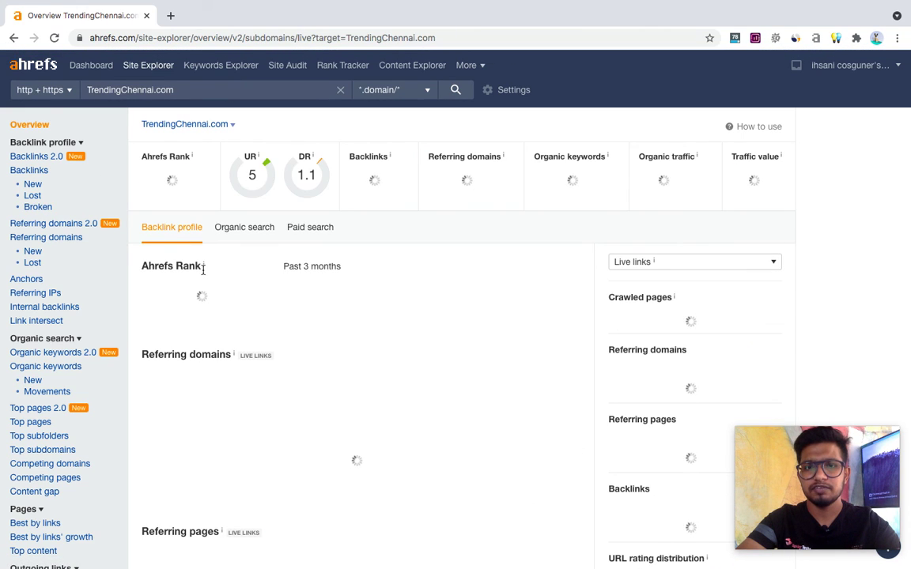
Step: Review TrendingChennai.com's Ahrefs overview down to its anchor texts, and open its referring domains report
mouse_move(204, 273)
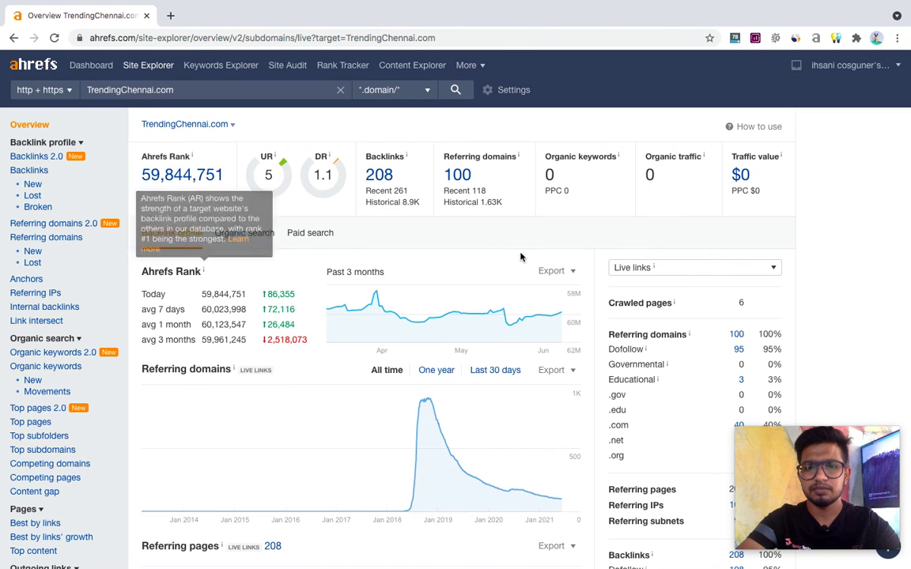
scroll(435, 259, down, 10)
scroll(435, 259, down, 3)
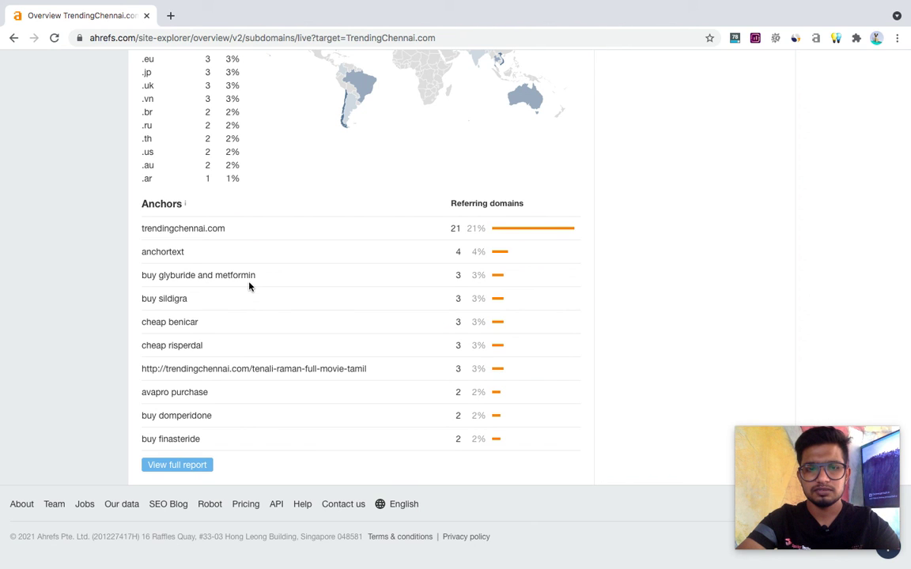
scroll(417, 339, down, 1)
scroll(418, 339, up, 15)
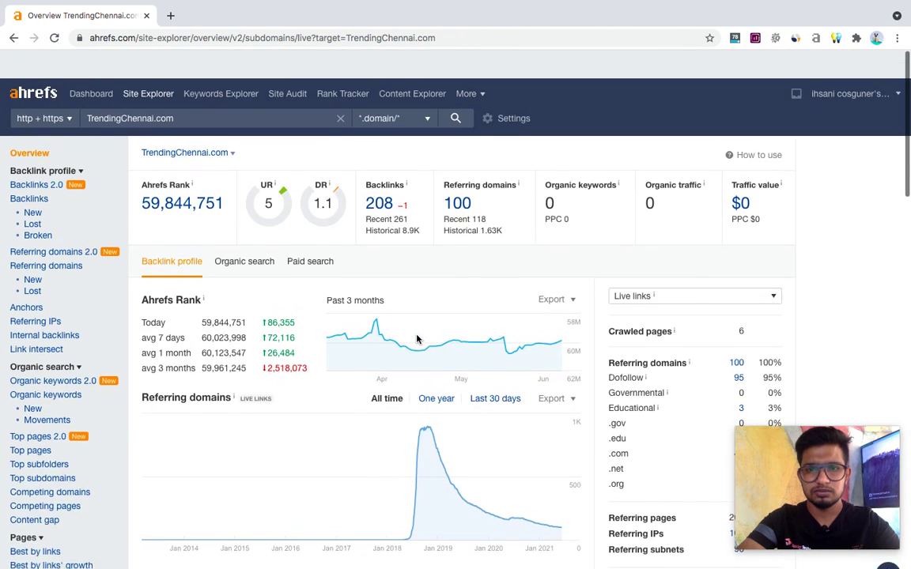
click(452, 180)
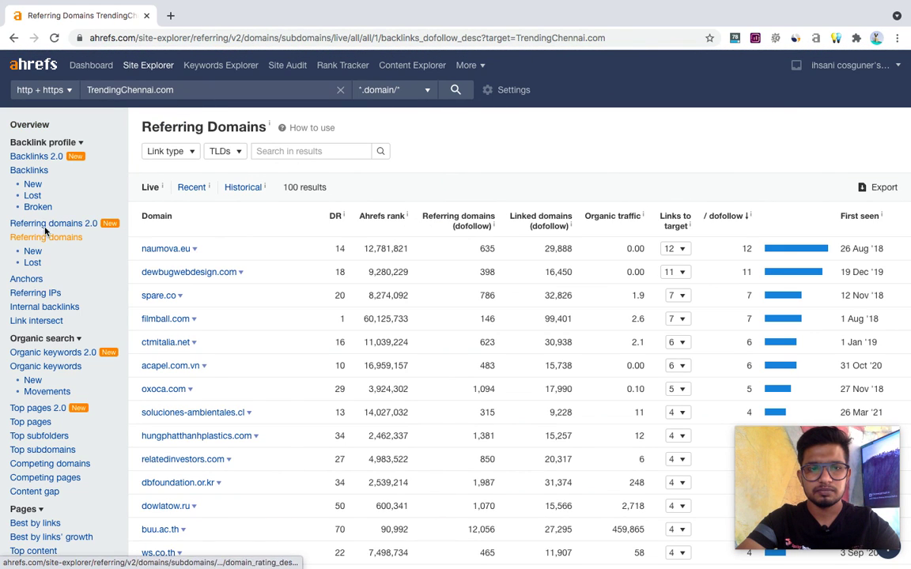
Step: Open TrendingChennai.com's backlinks report, sort it by highest DR, and limit it to one link per domain
click(41, 172)
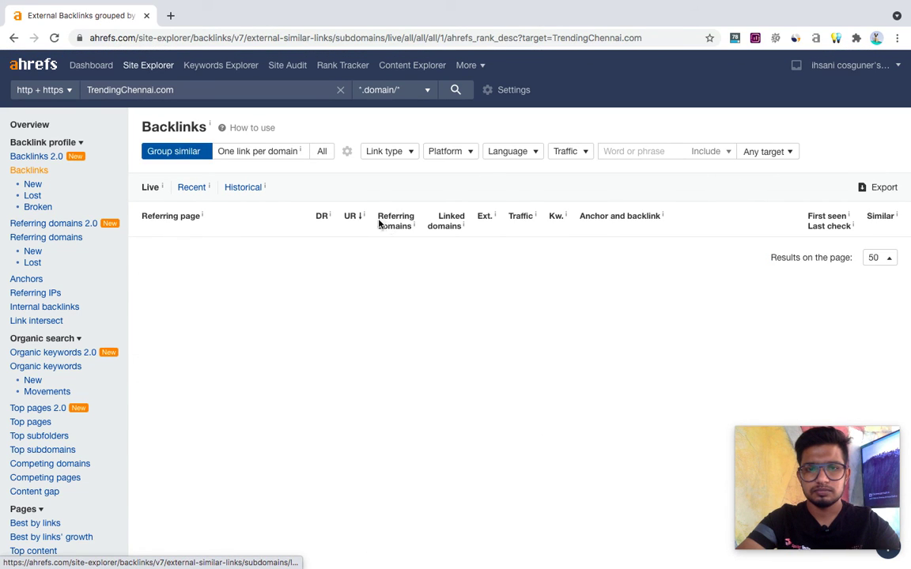
click(362, 218)
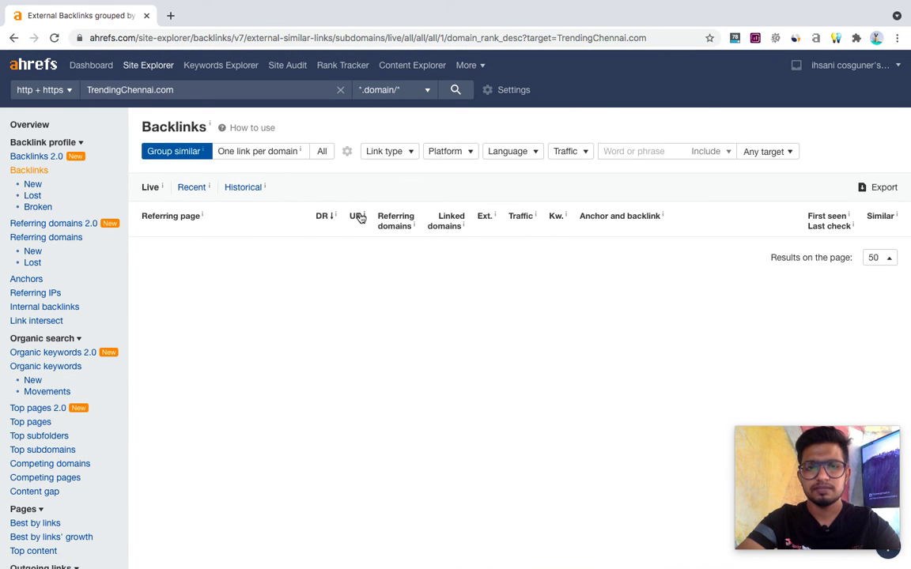
scroll(344, 334, down, 2)
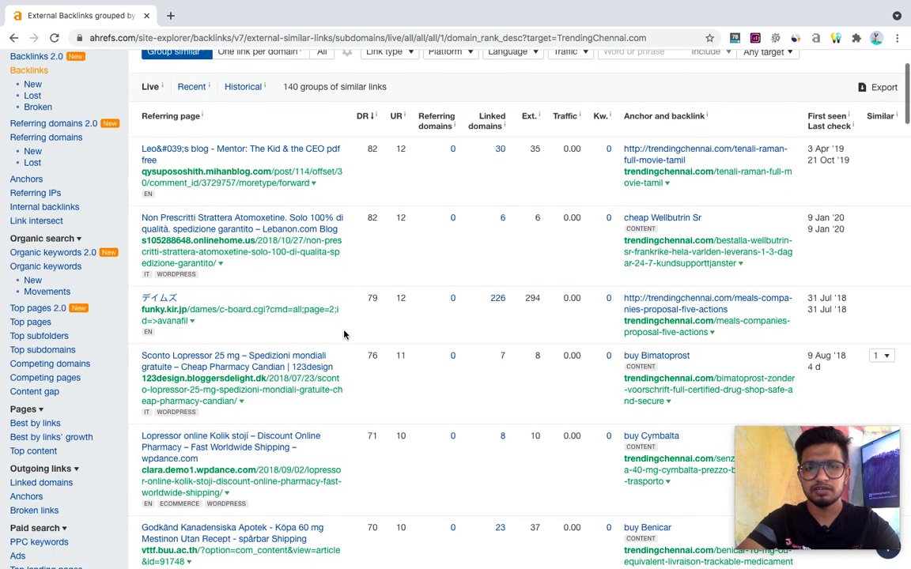
scroll(346, 319, up, 2)
click(279, 157)
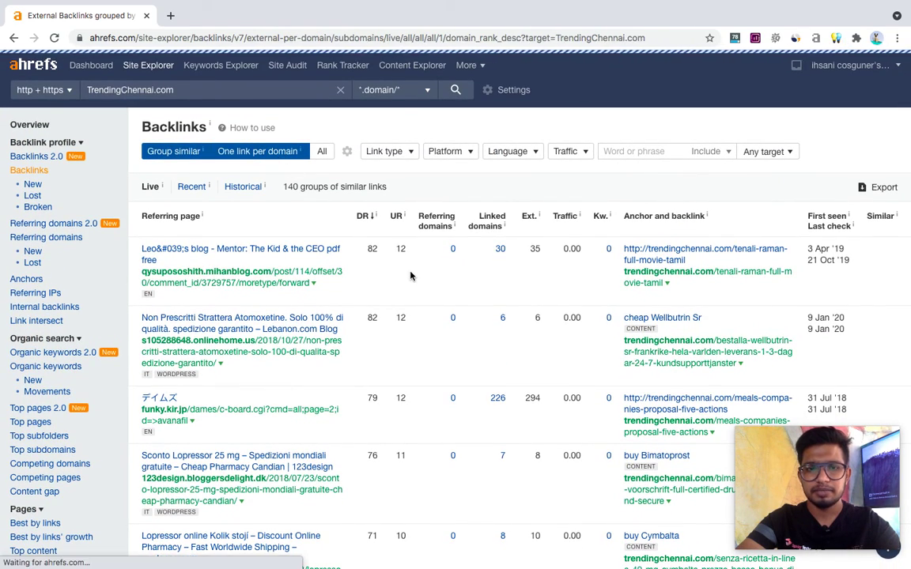
Step: Return to the deleted domain list to view TrendingChennai.com's Whois creation date, and recheck its DA PA Checker metrics and Google result
key(ctrl+Left)
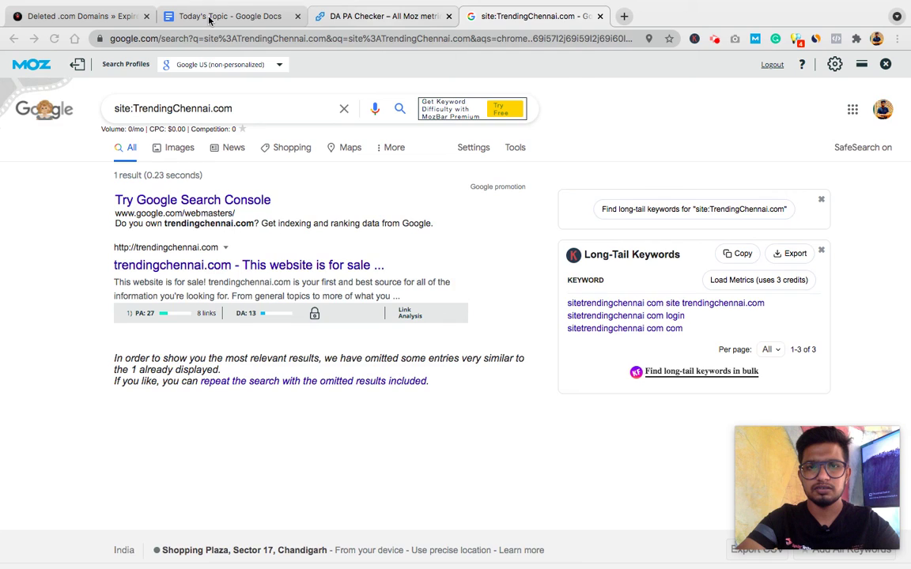
key(ctrl+shift+Tab)
key(ctrl+shift+Tab)
click(79, 16)
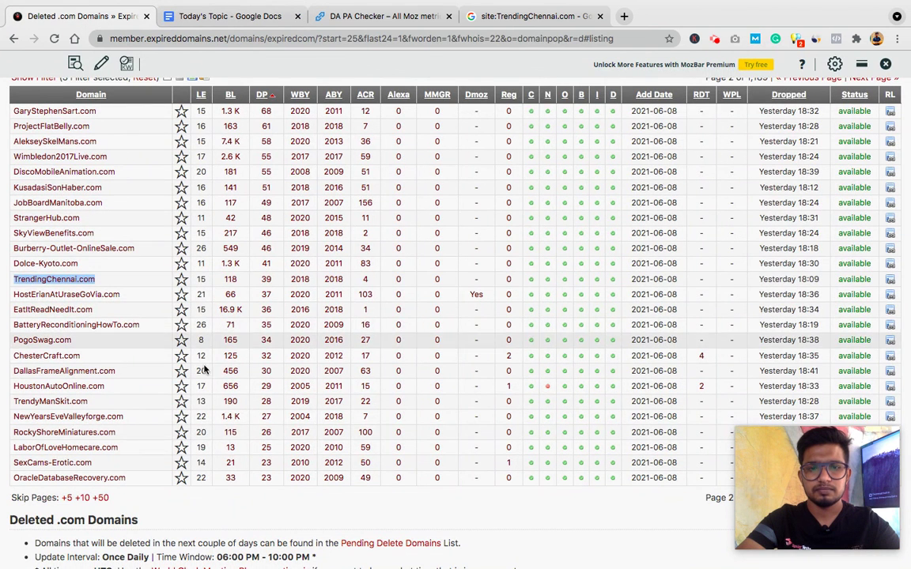
mouse_move(301, 284)
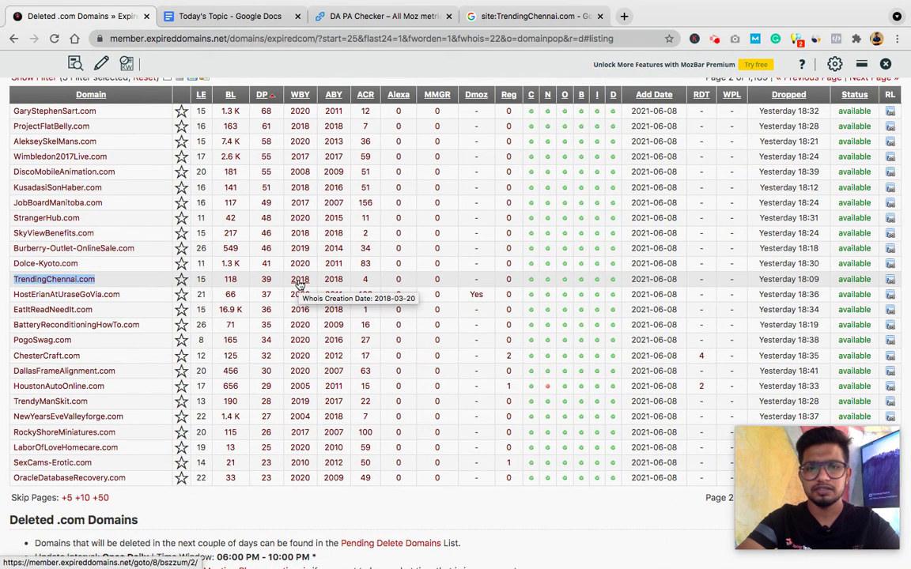
click(372, 17)
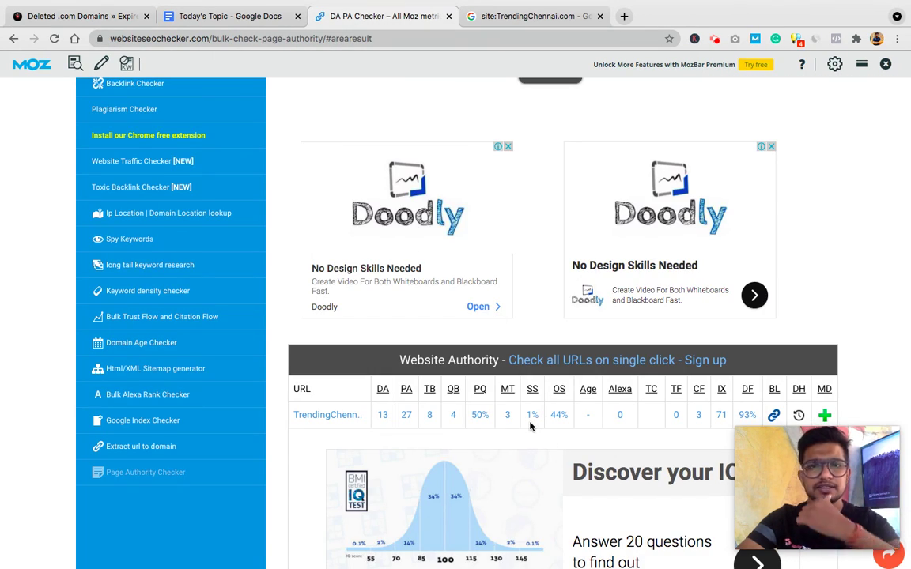
click(515, 17)
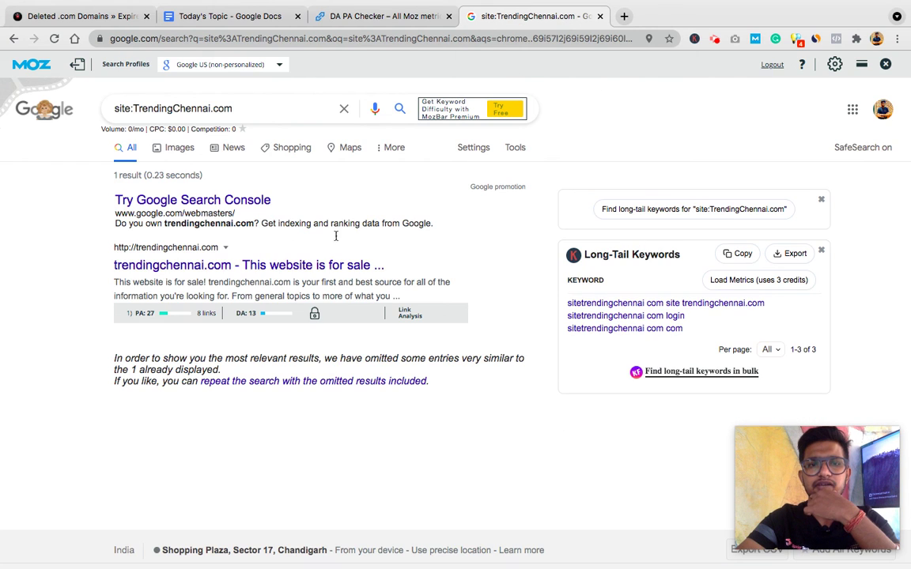
Step: Recheck TrendingChennai.com's backlinks in Ahrefs, and return to the deleted .com domain list
key(ctrl+Right)
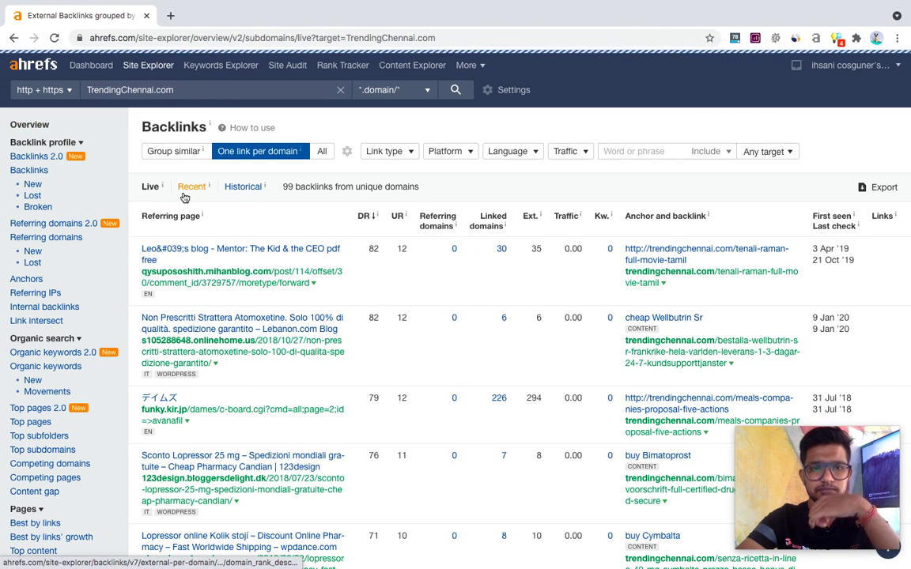
key(ctrl+Left)
click(90, 16)
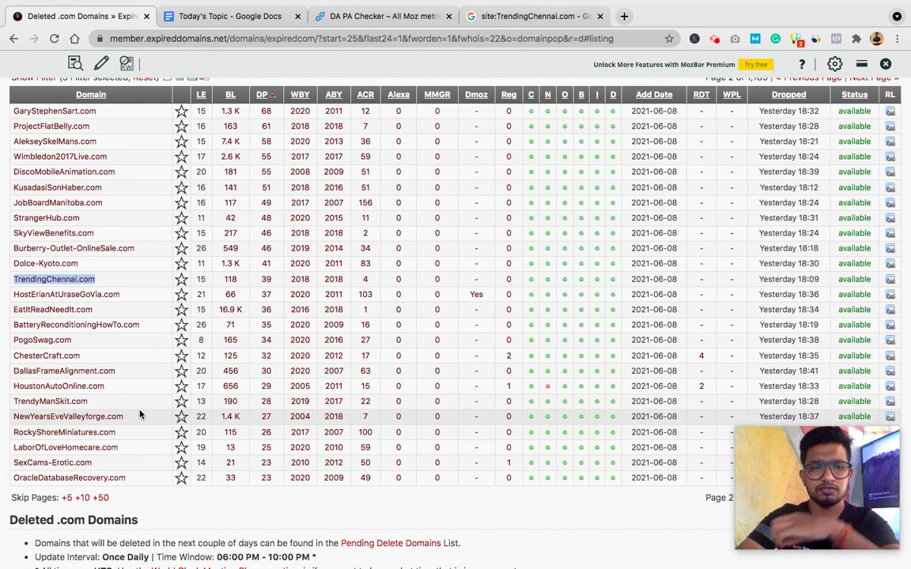
scroll(140, 414, up, 5)
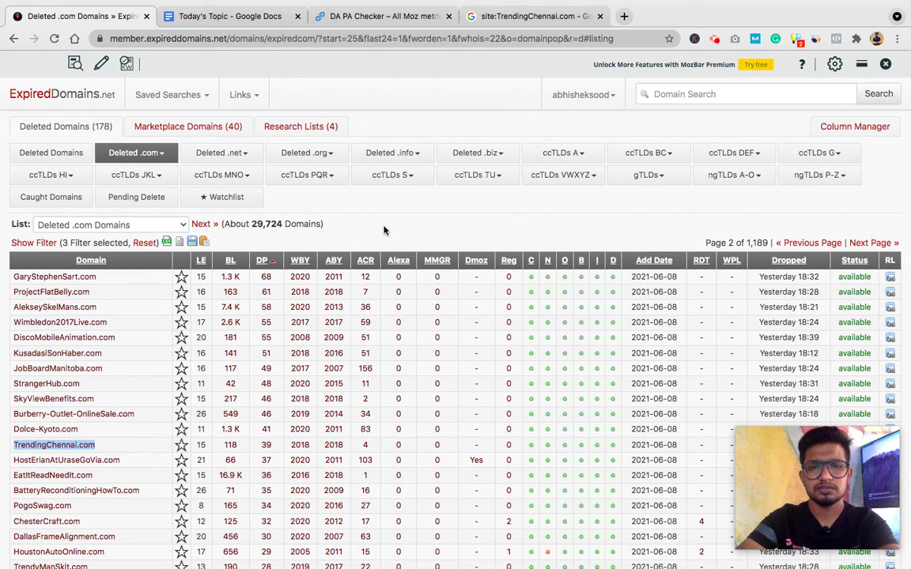
click(384, 230)
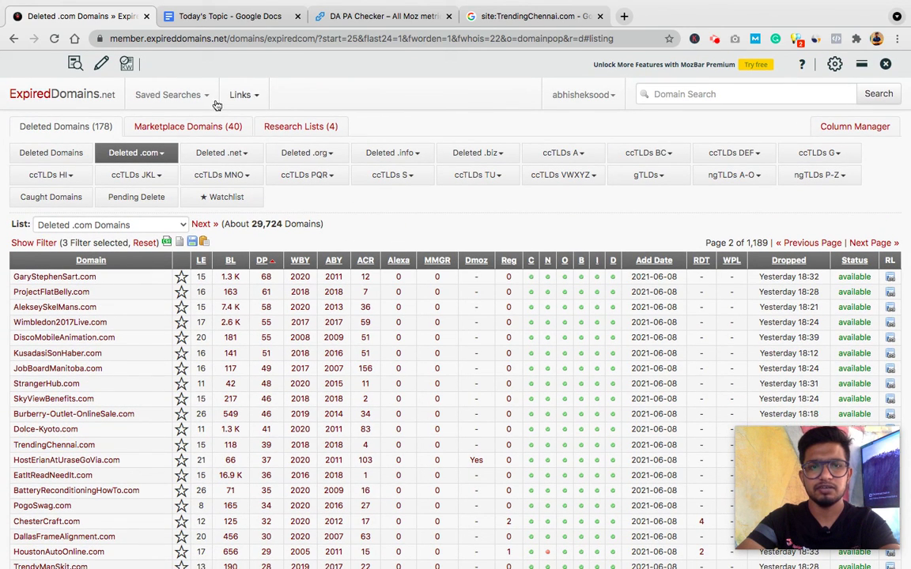
click(181, 131)
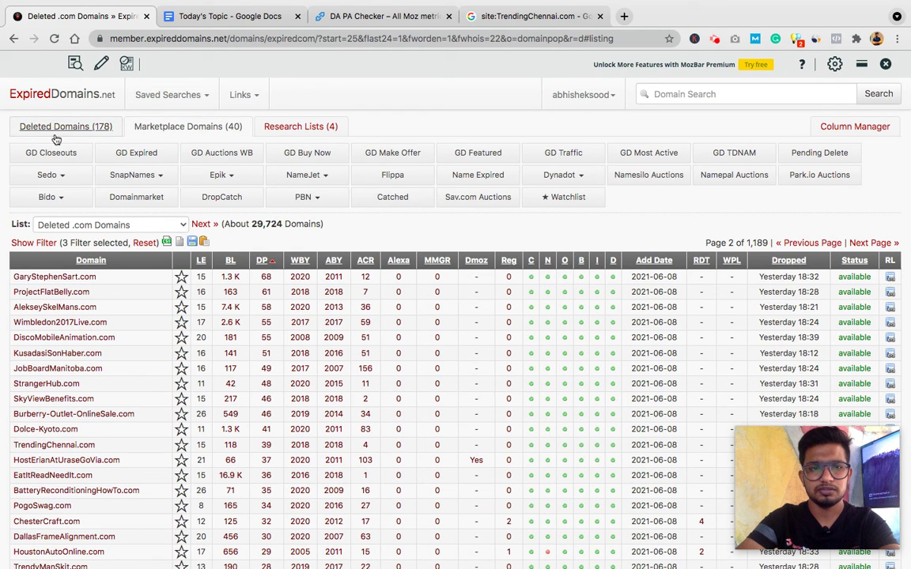
click(55, 128)
Step: Filter the deleted .com domains by the Adwords category Health / Health Care Services
click(39, 238)
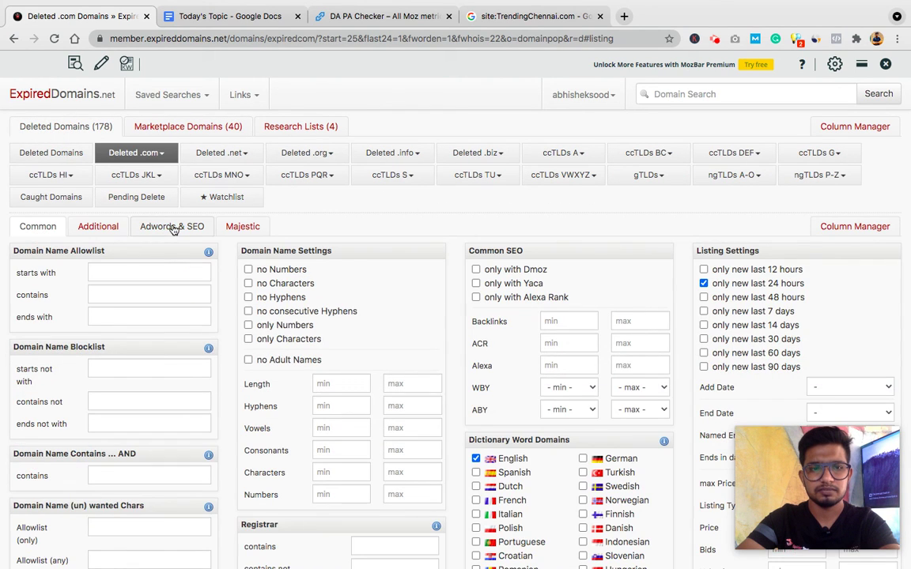
click(173, 227)
scroll(171, 224, down, 2)
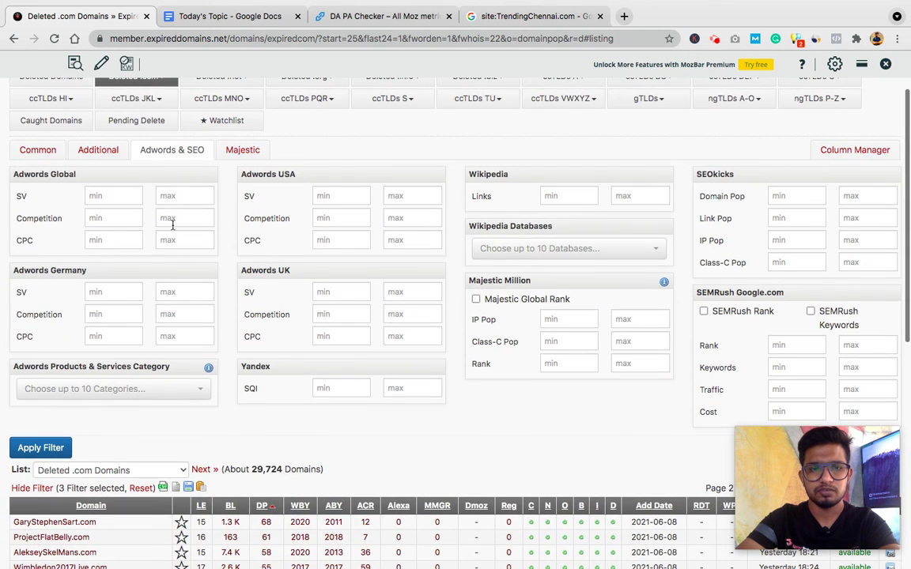
click(81, 388)
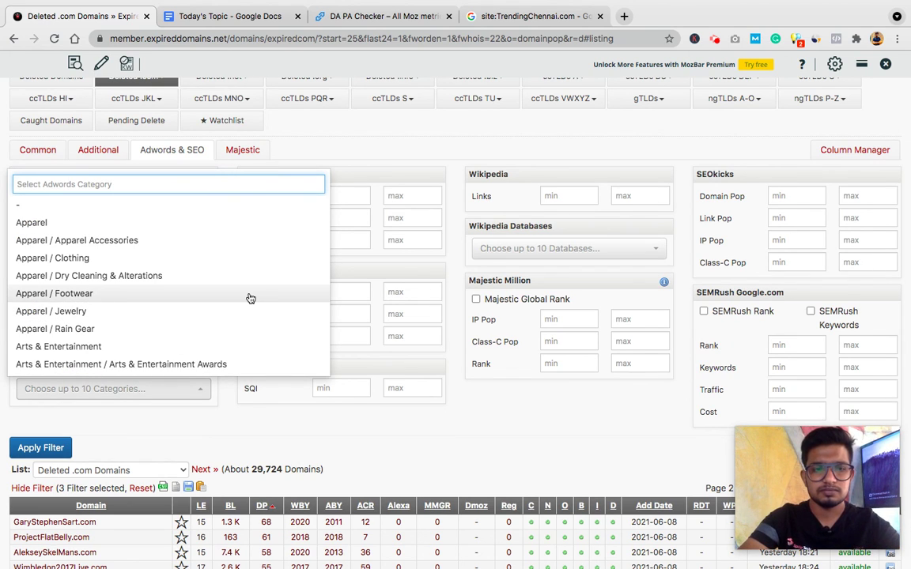
scroll(250, 298, down, 1)
scroll(250, 298, down, 5)
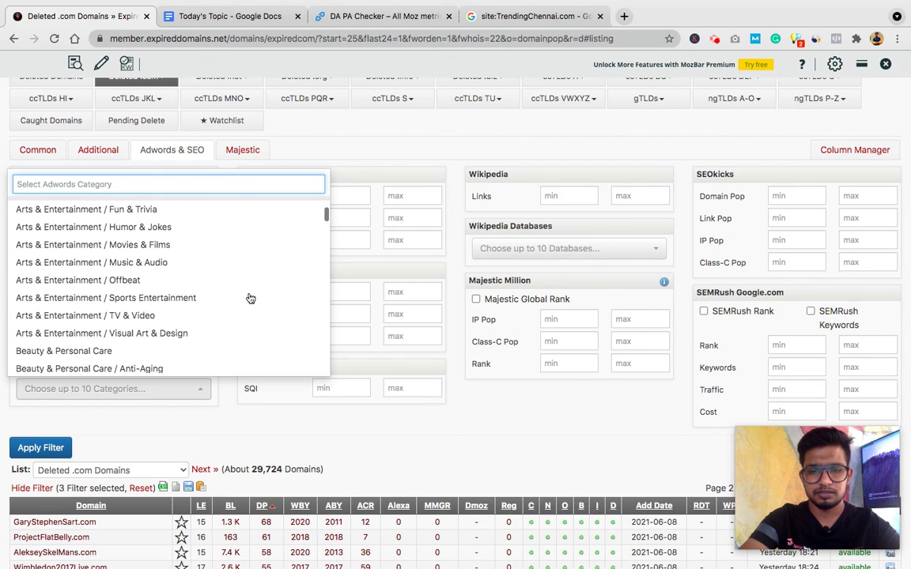
text(health)
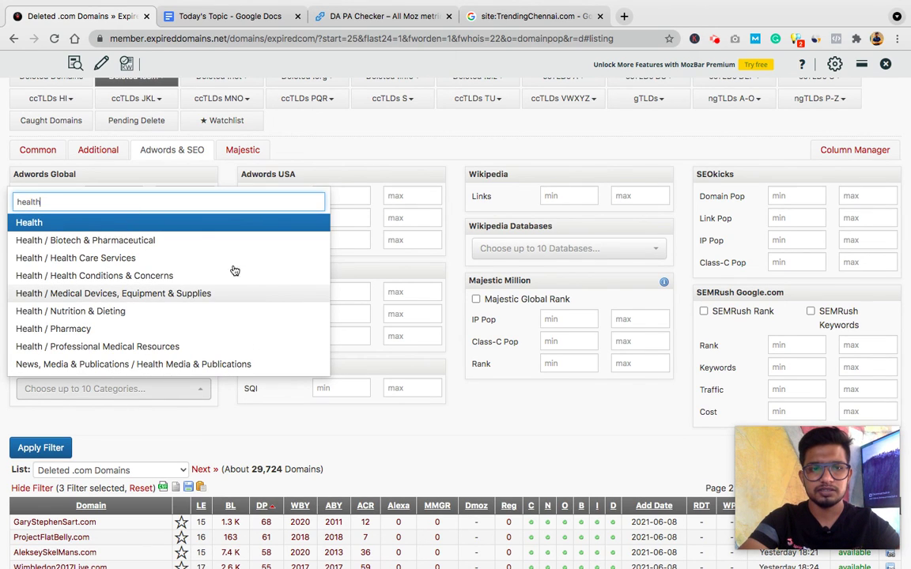
click(171, 258)
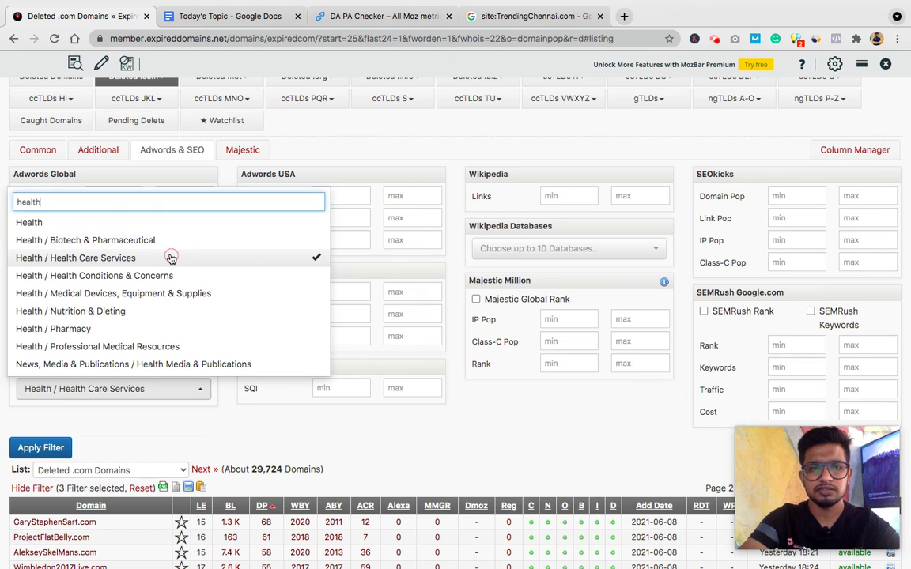
click(121, 423)
click(40, 448)
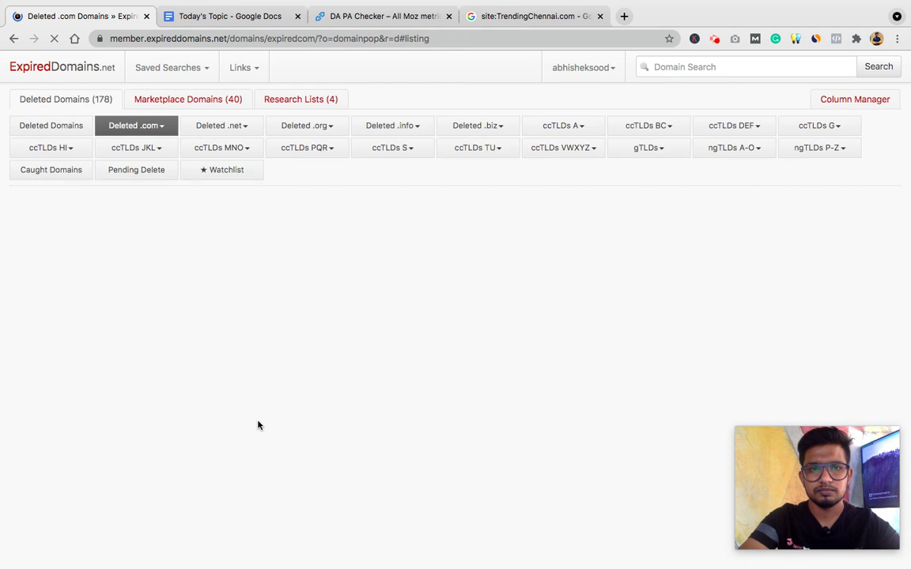
Step: Look through the filtered health care domains, and set the list to 200 domains per page
scroll(97, 444, down, 3)
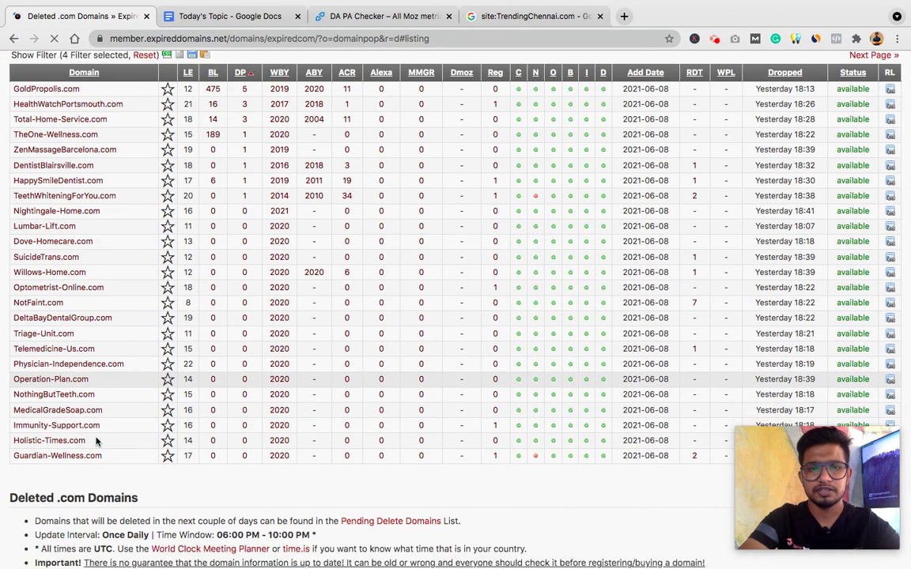
scroll(97, 444, up, 1)
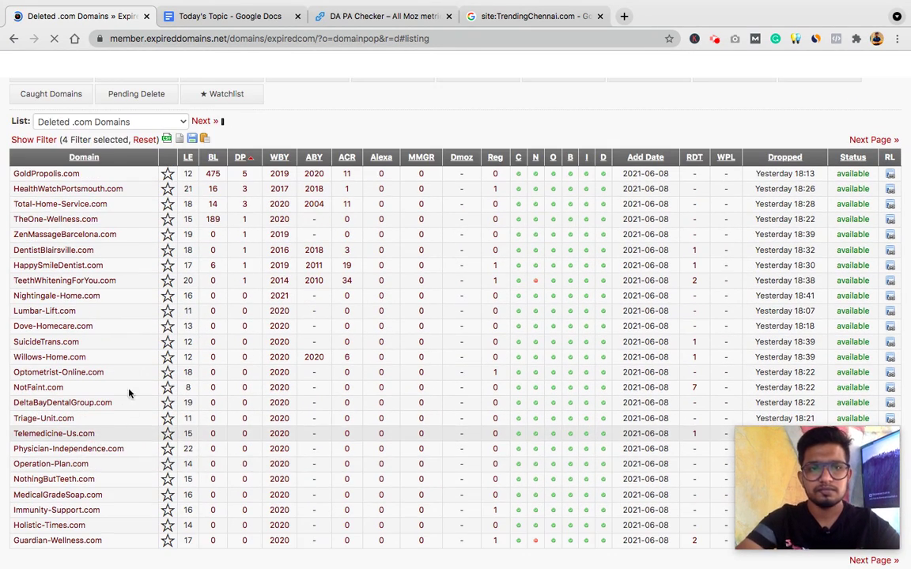
scroll(122, 241, down, 2)
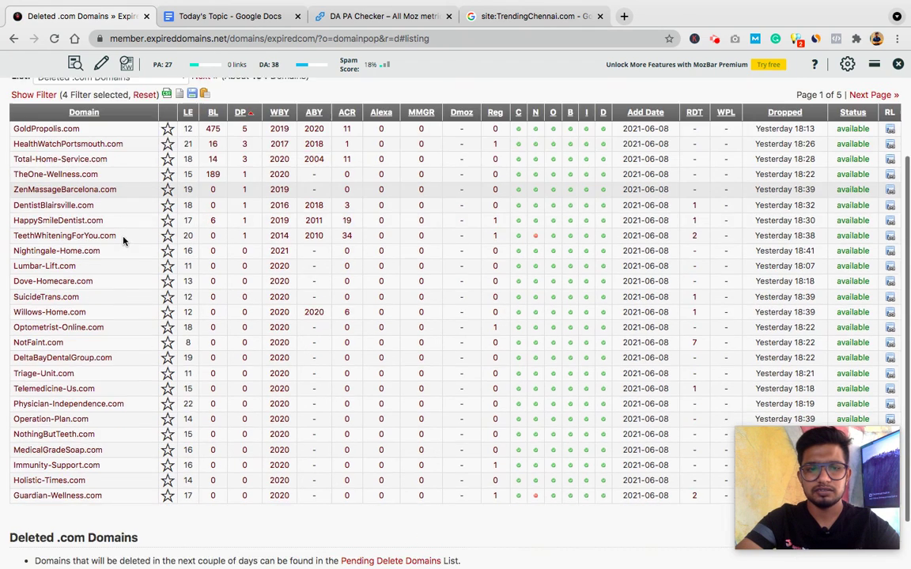
scroll(122, 240, up, 4)
click(34, 226)
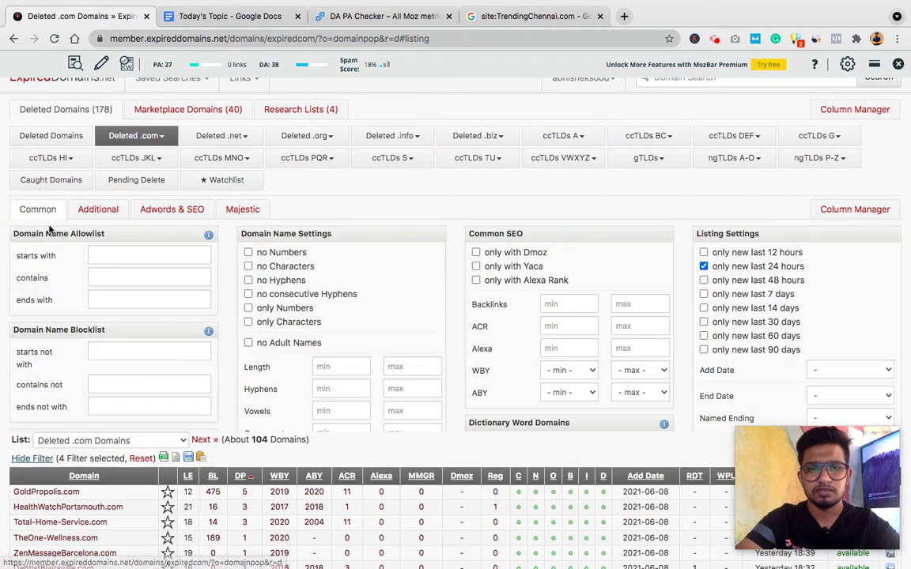
scroll(433, 283, down, 1)
scroll(433, 283, up, 2)
scroll(433, 285, down, 2)
scroll(433, 286, down, 4)
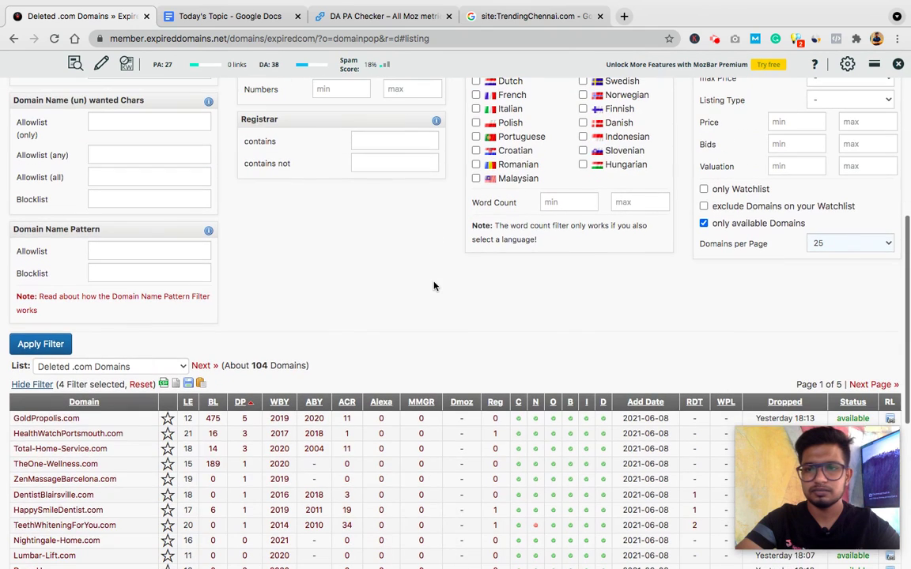
click(850, 244)
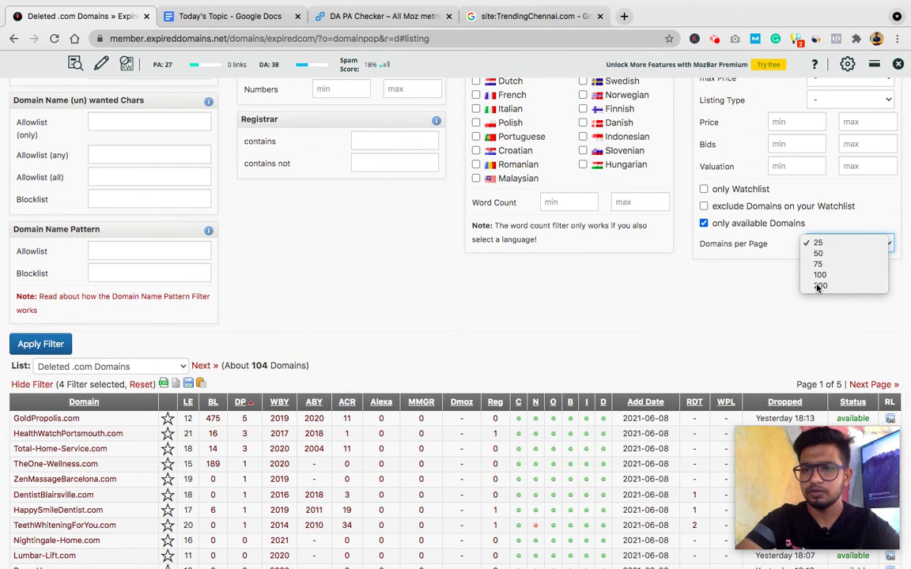
click(819, 286)
click(62, 351)
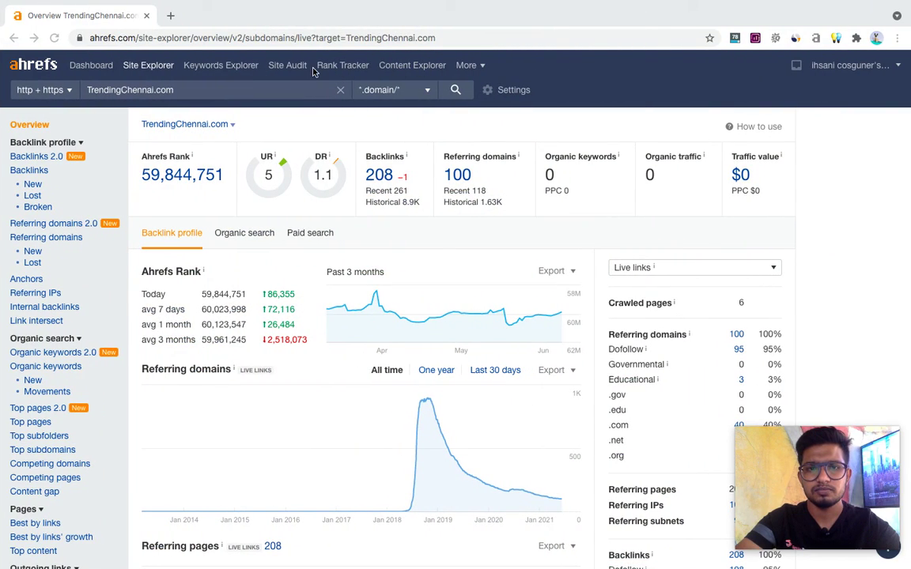
Step: Run an Ahrefs Batch Analysis on the copied list of filtered health care domains
click(469, 68)
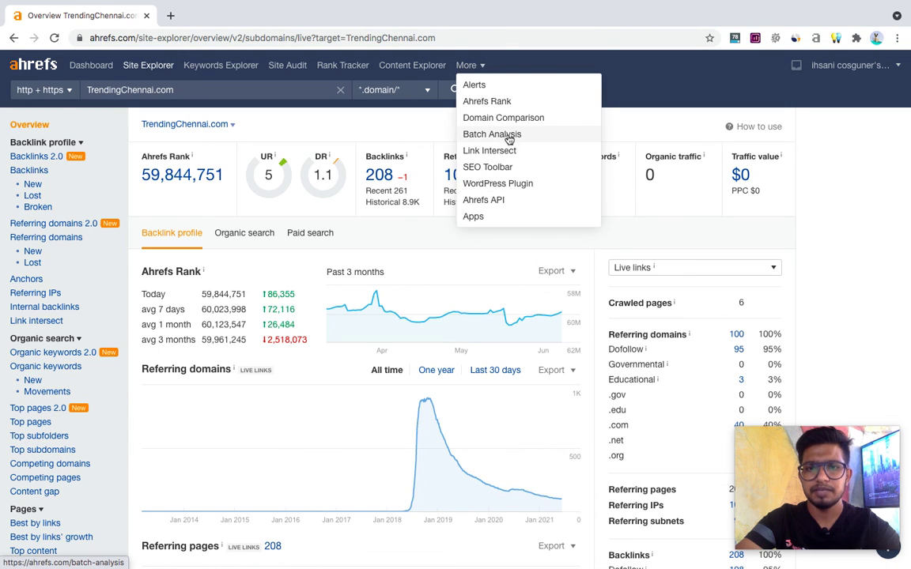
click(492, 134)
click(281, 172)
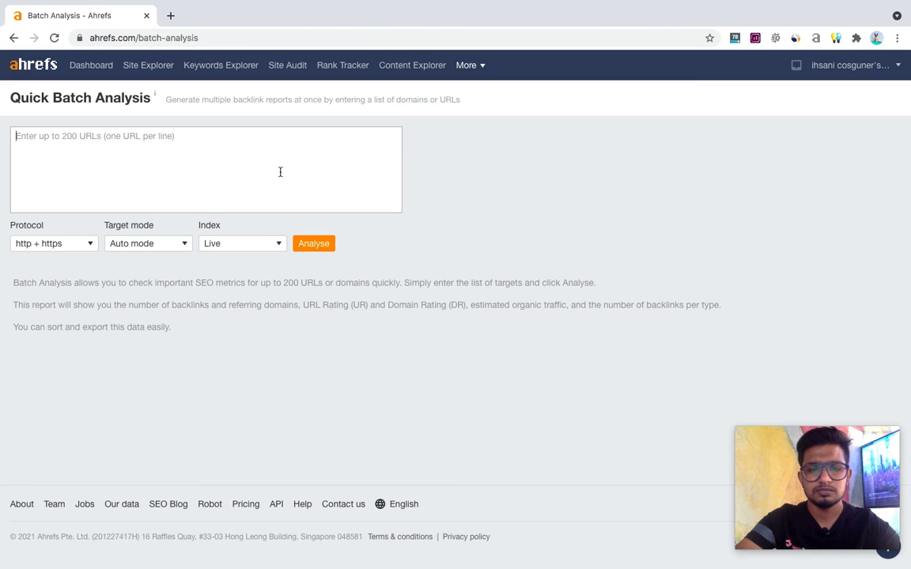
key(ctrl+v)
key(BackSpace)
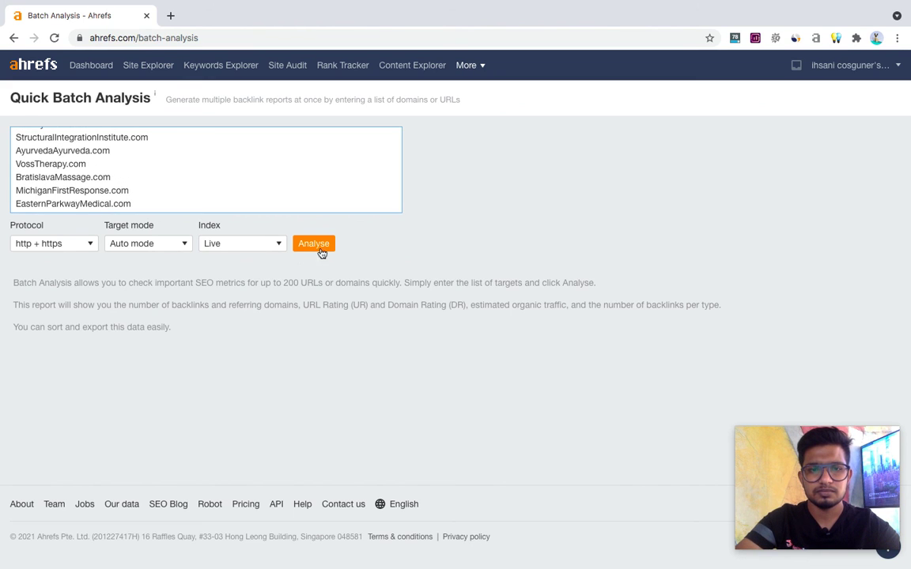
click(314, 244)
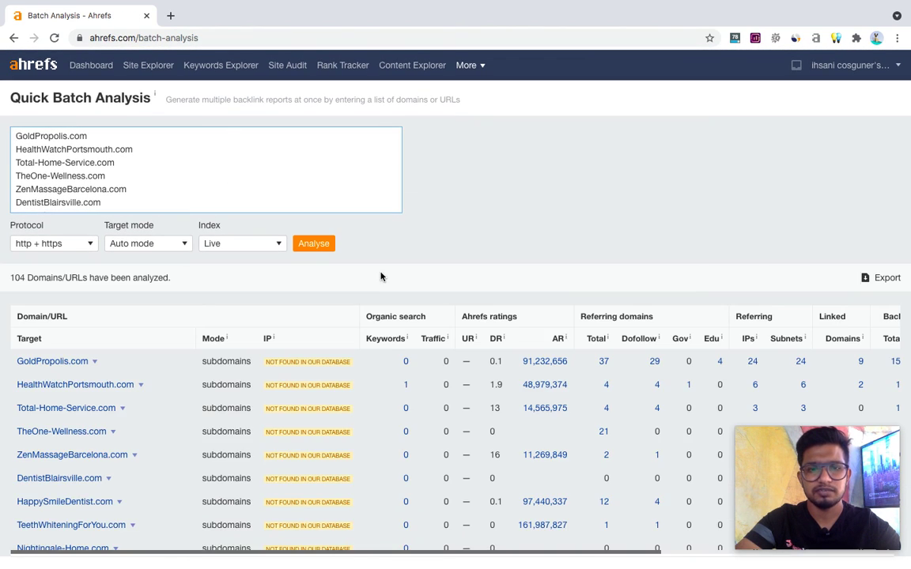
Step: Sort the batch analysis results by DR from highest to lowest
scroll(381, 276, down, 1)
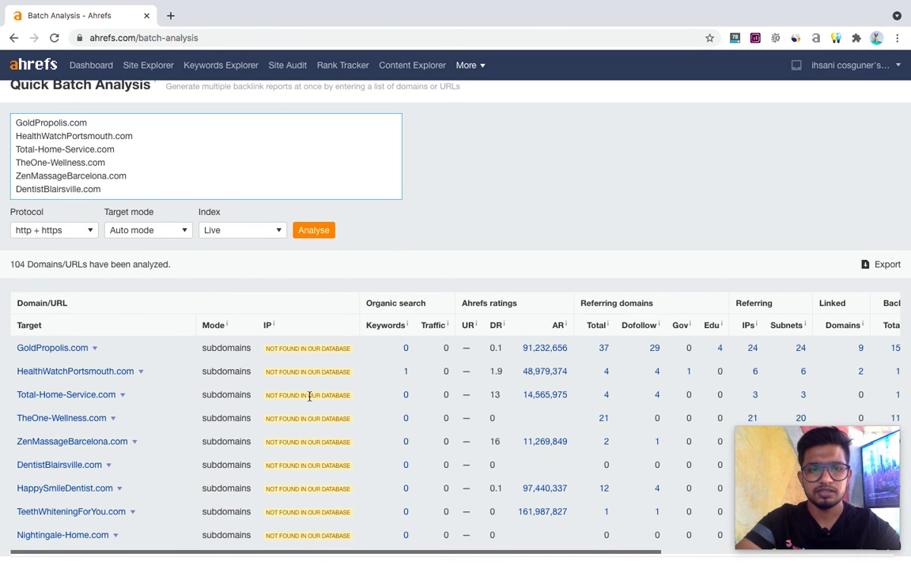
click(497, 325)
click(499, 328)
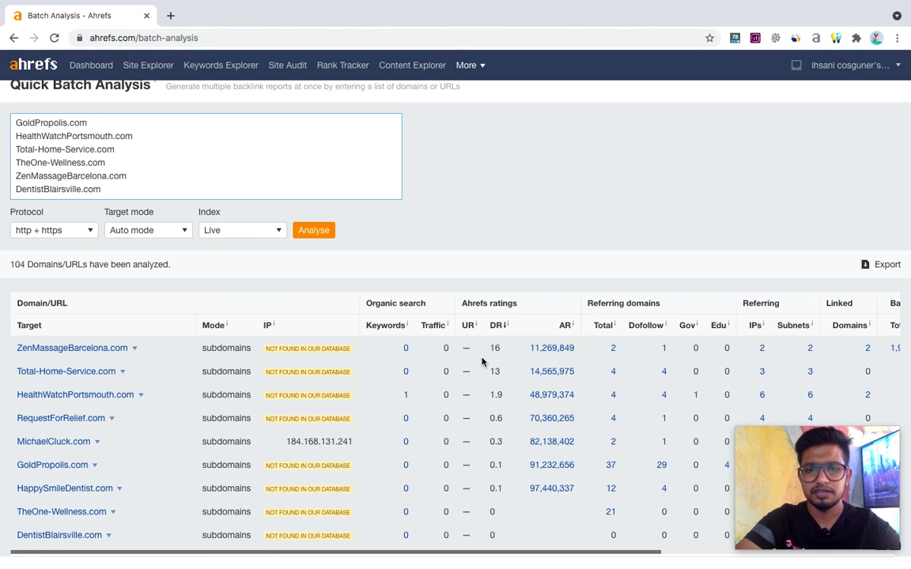
Step: Check ZenMassageBarcelona.com's Google indexing with a site: search in a new tab, and return to the batch results
triple_click(149, 356)
key(super+c)
key(super+t)
text(site:)
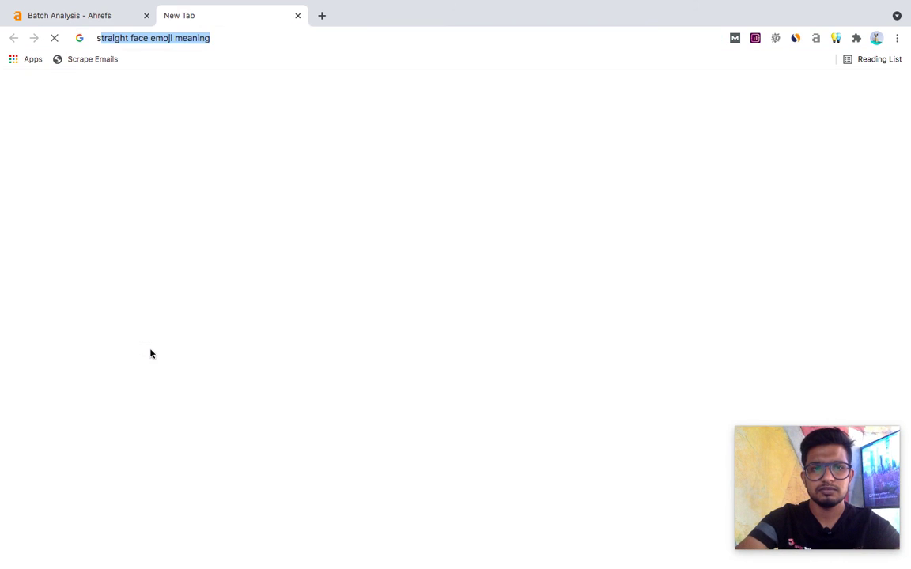
key(super+v)
key(Return)
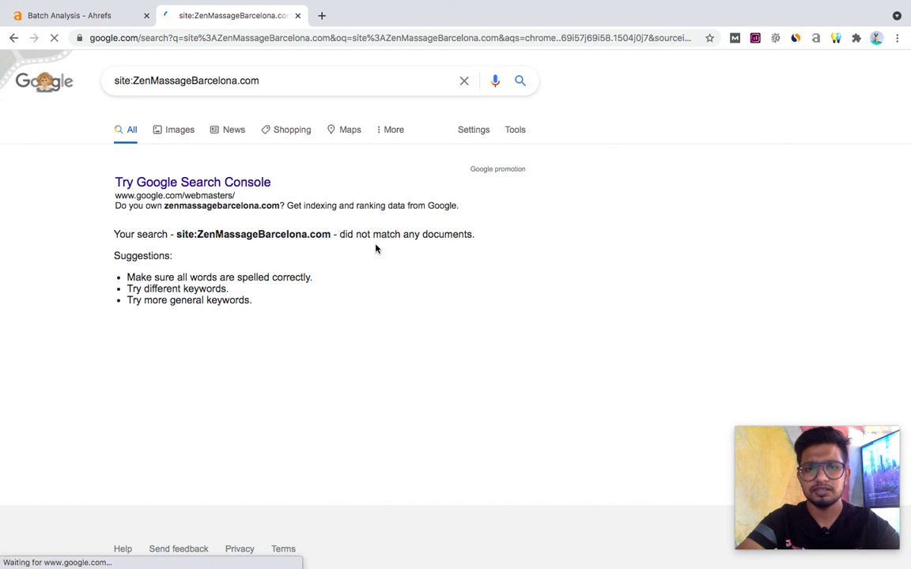
key(super+w)
Step: Check Total-Home-Service.com's Google indexing with a site: search in a new tab, and return to the batch results
triple_click(160, 368)
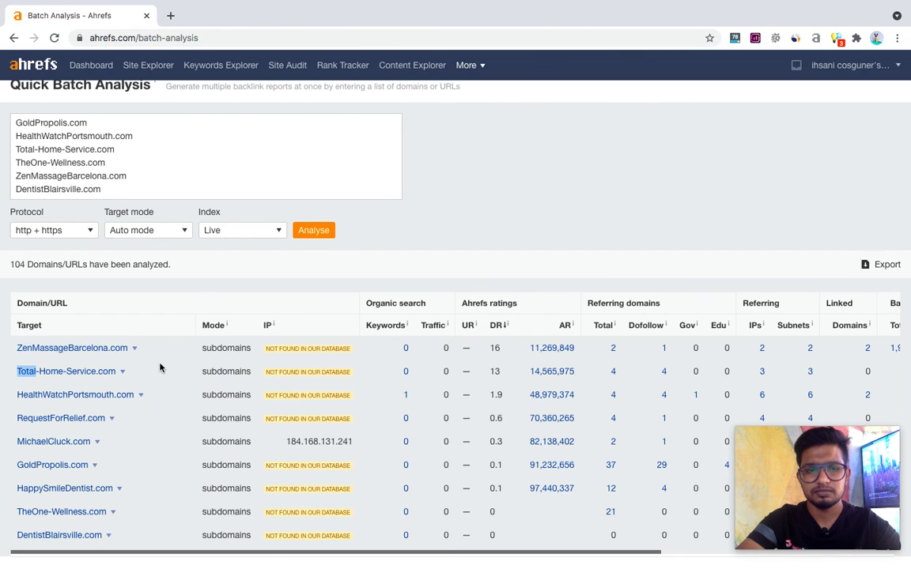
key(super+c)
key(super+t)
text(site:)
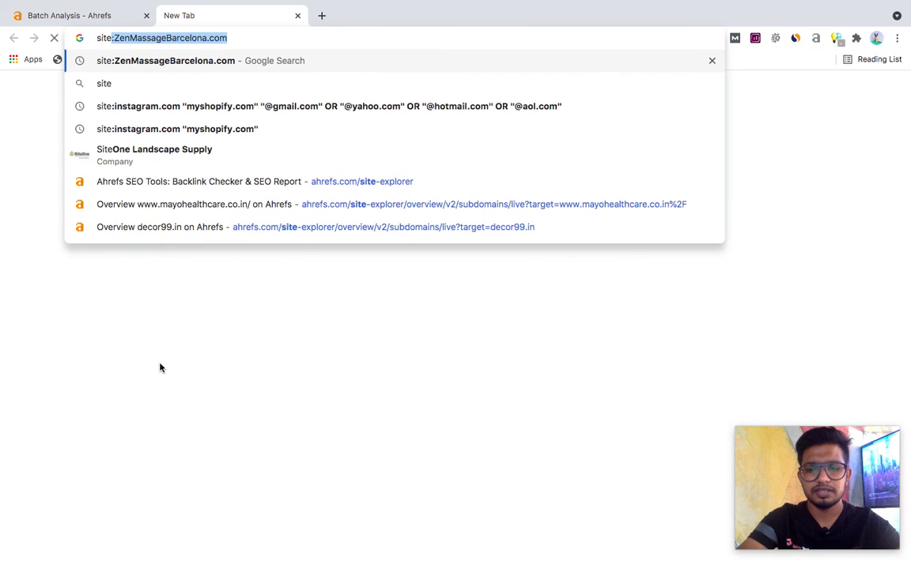
key(super+v)
key(Return)
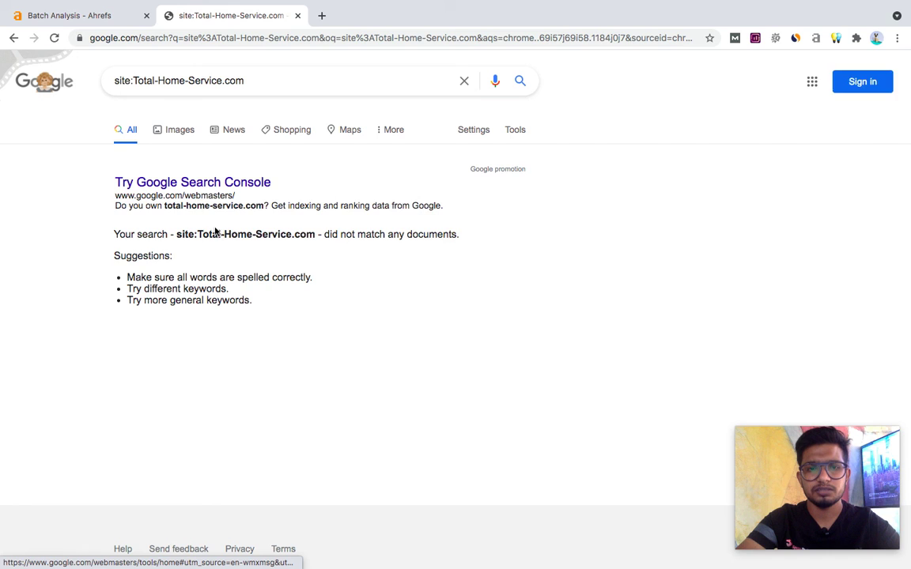
key(super+w)
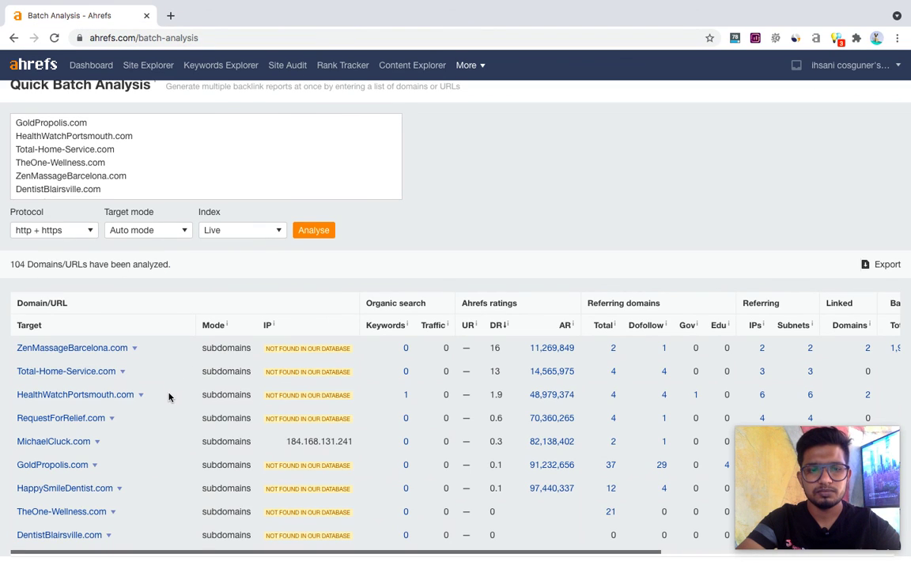
Step: Check HealthWatchPortsmouth.com's Google indexing with a site: search in a new tab, and review the indexed pages
triple_click(168, 397)
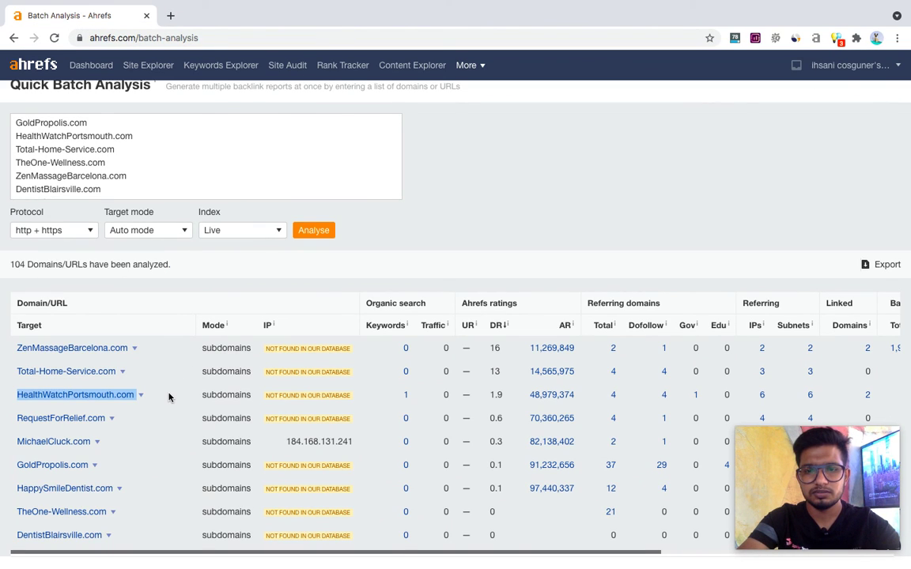
key(super+t)
text(iste)
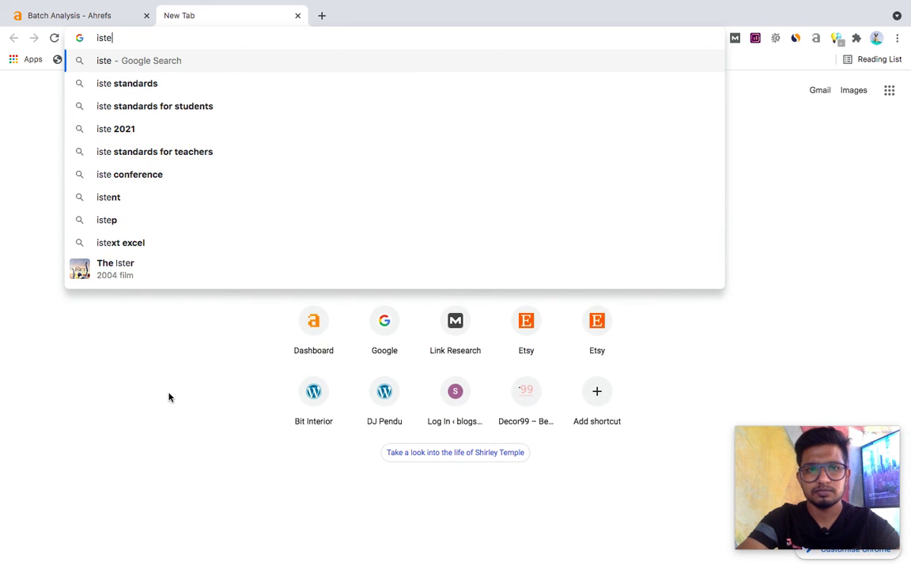
key(BackSpace)
key(BackSpace)
key(BackSpace)
key(BackSpace)
text(site:)
key(super+v)
key(Return)
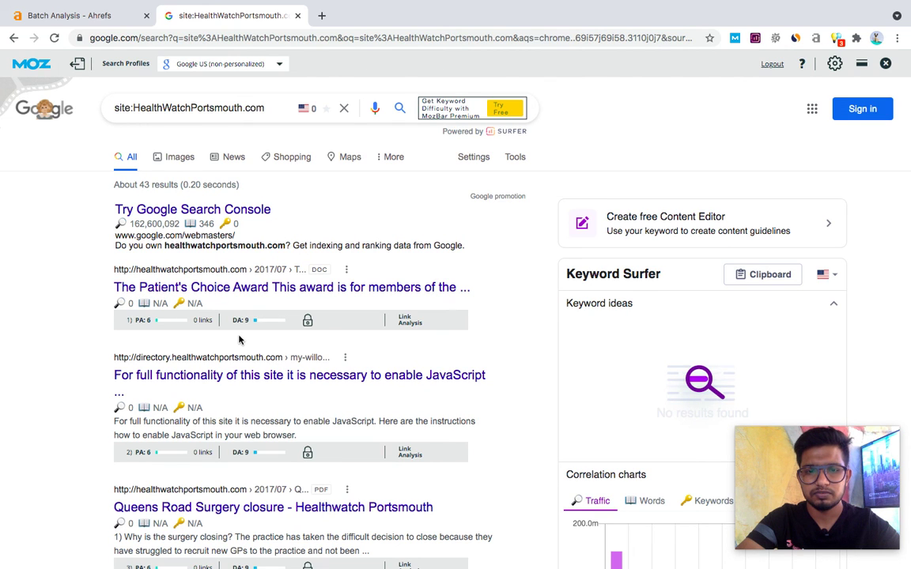
scroll(268, 376, down, 3)
scroll(268, 376, down, 3)
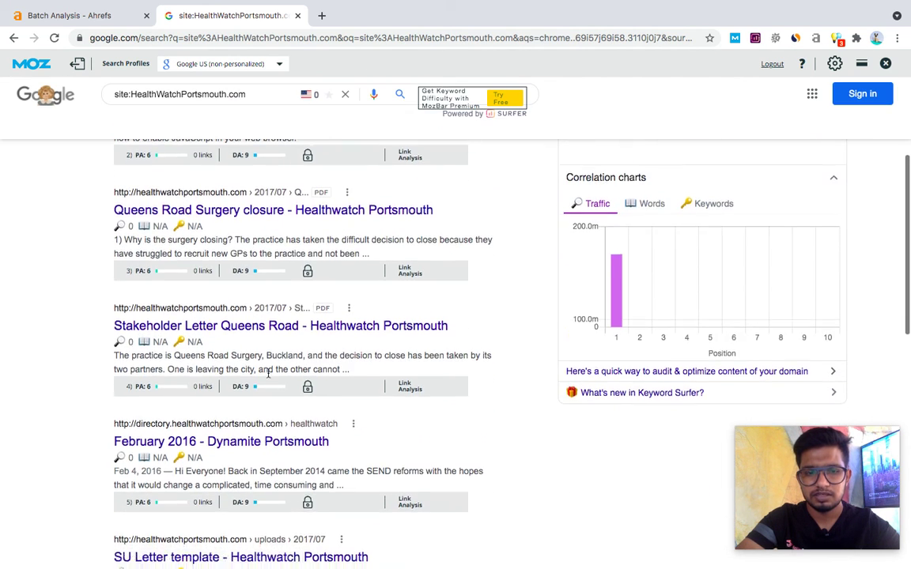
Step: Return to the batch results and sort them by dofollow referring domains and by organic traffic, each from highest to lowest
scroll(267, 376, up, 4)
scroll(267, 377, up, 2)
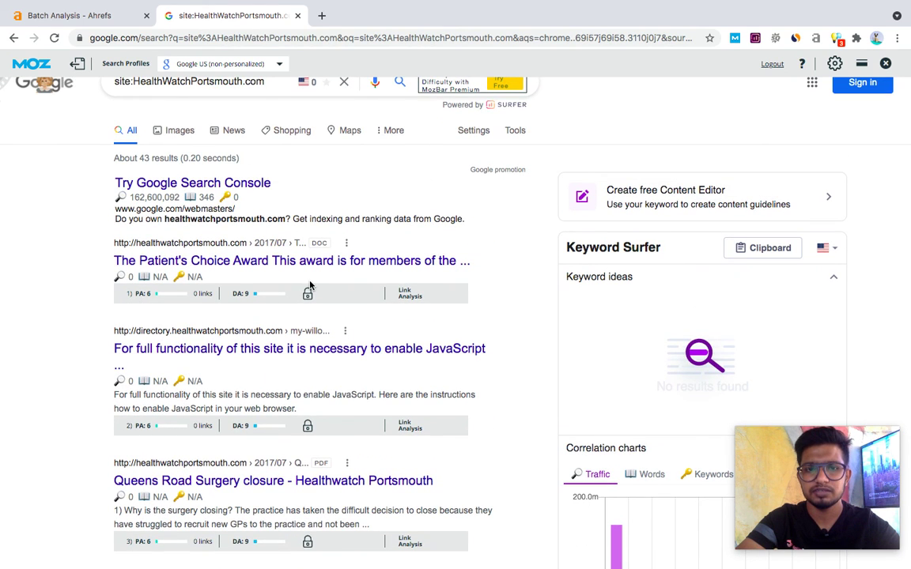
key(ctrl+w)
scroll(197, 375, down, 2)
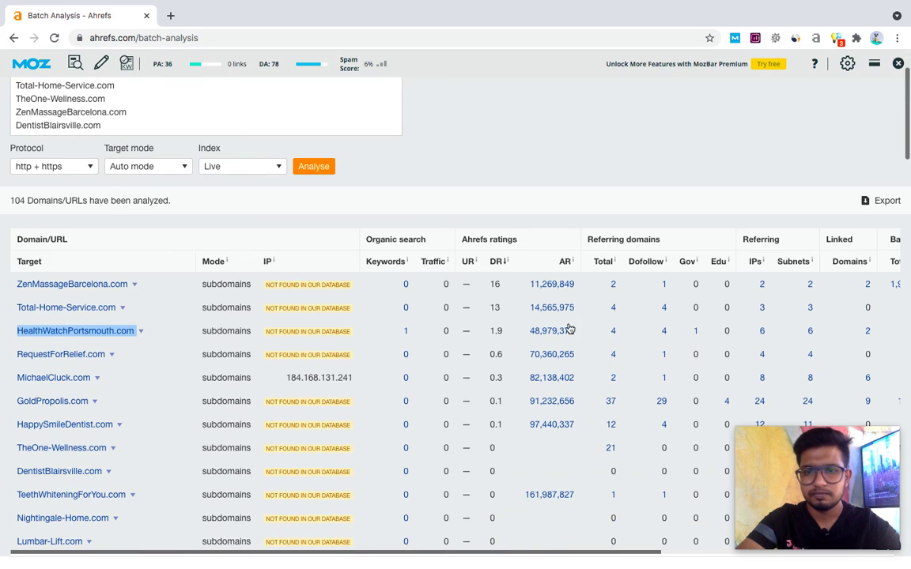
click(652, 264)
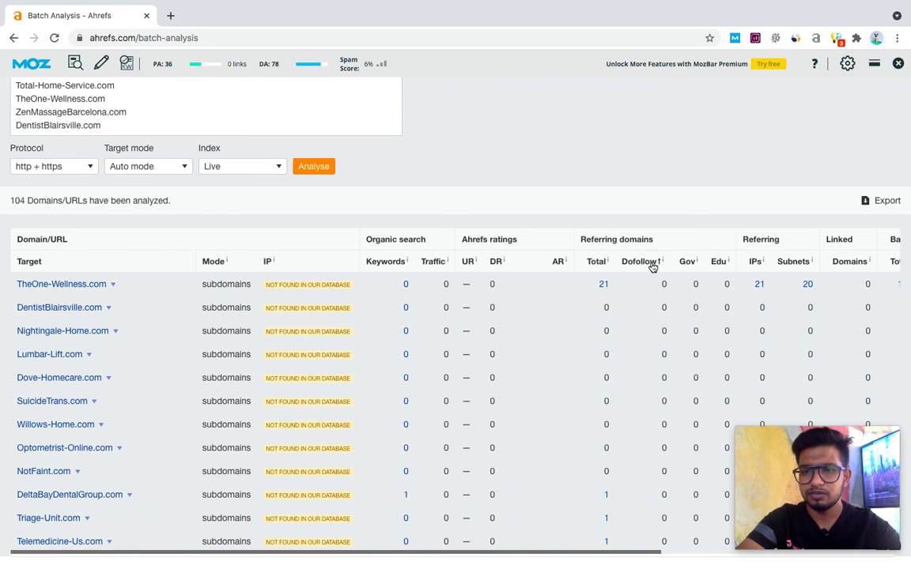
click(652, 265)
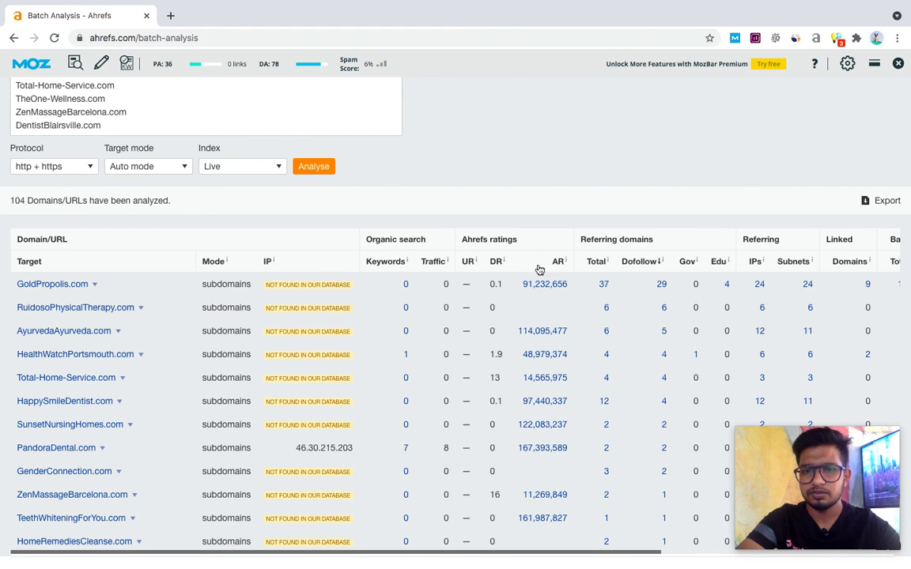
click(433, 261)
click(436, 265)
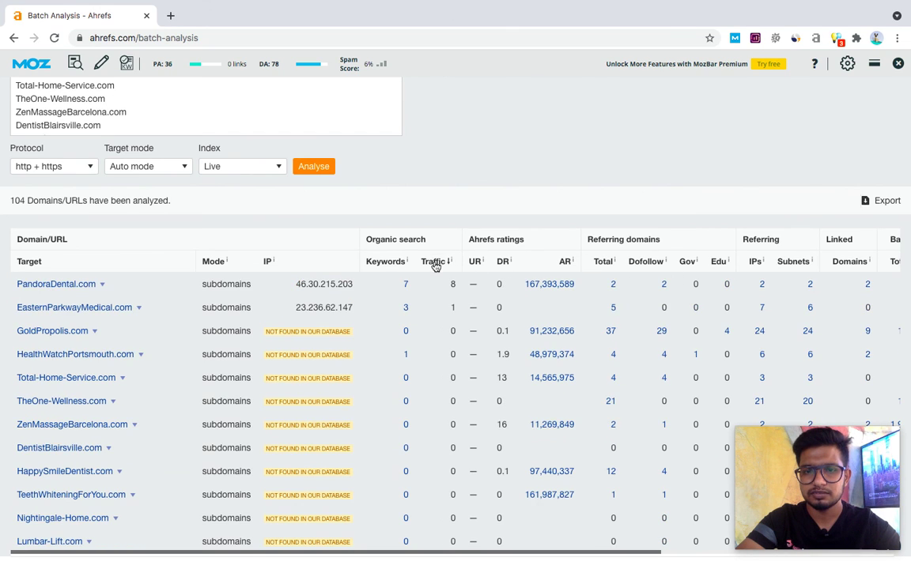
Step: Check PandoraDental.com's Google indexing with a site: search in a new tab, and return to the batch results
double_click(135, 291)
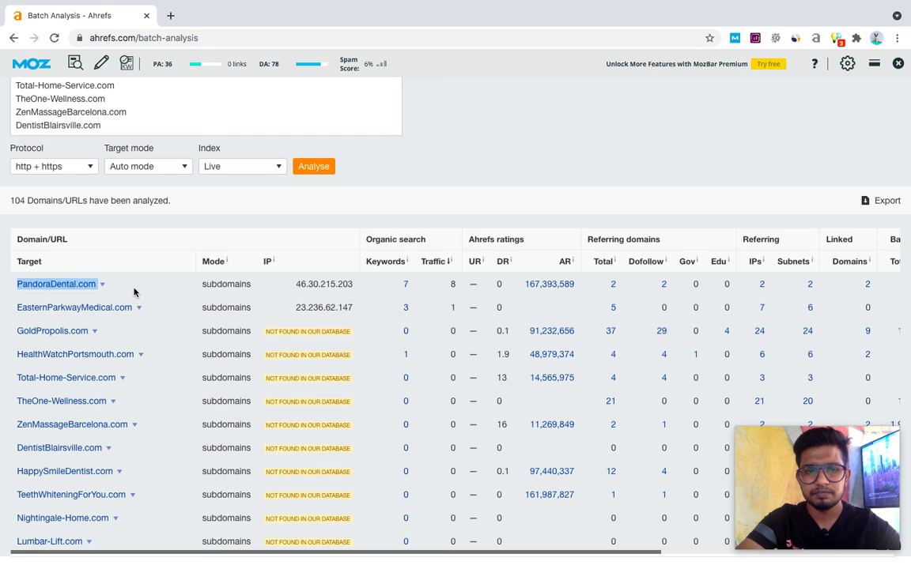
key(ctrl+c)
key(ctrl+t)
text(site:)
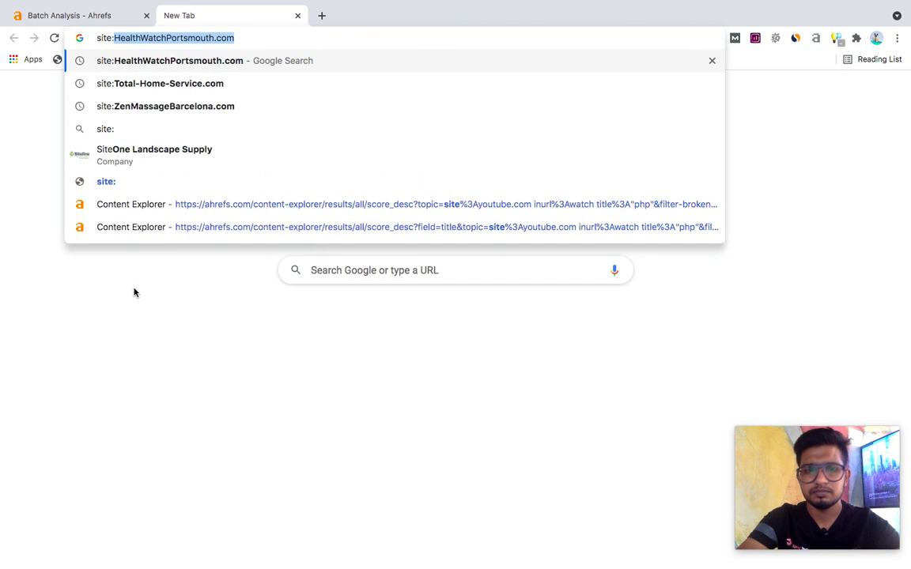
key(ctrl+v)
key(Return)
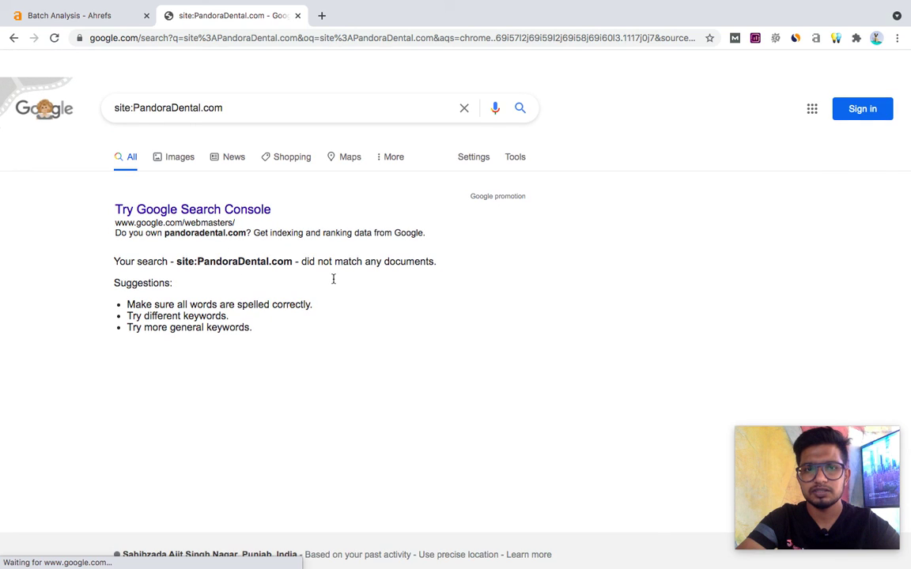
key(ctrl+w)
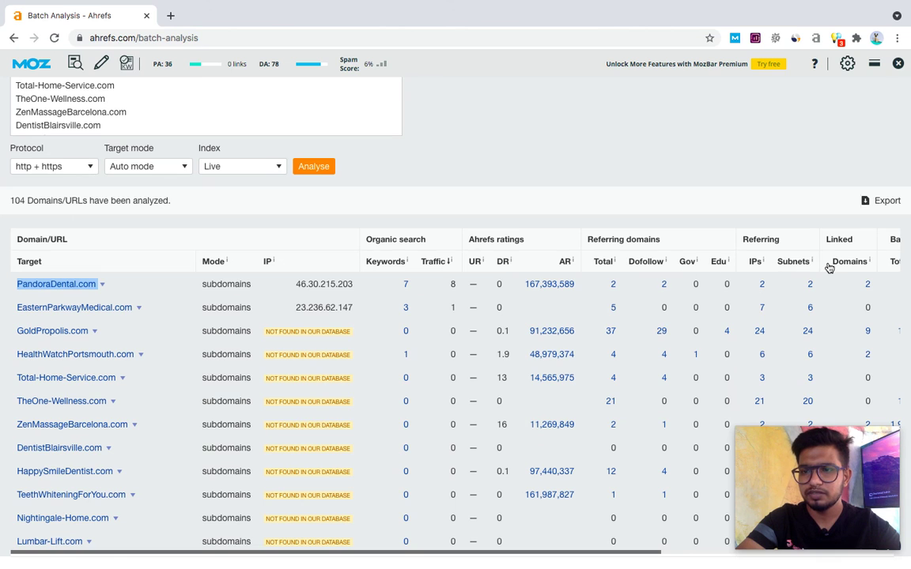
Step: Examine the referring domain, linked domain and backlink metrics across the full width of the batch results table
scroll(828, 265, right, 3)
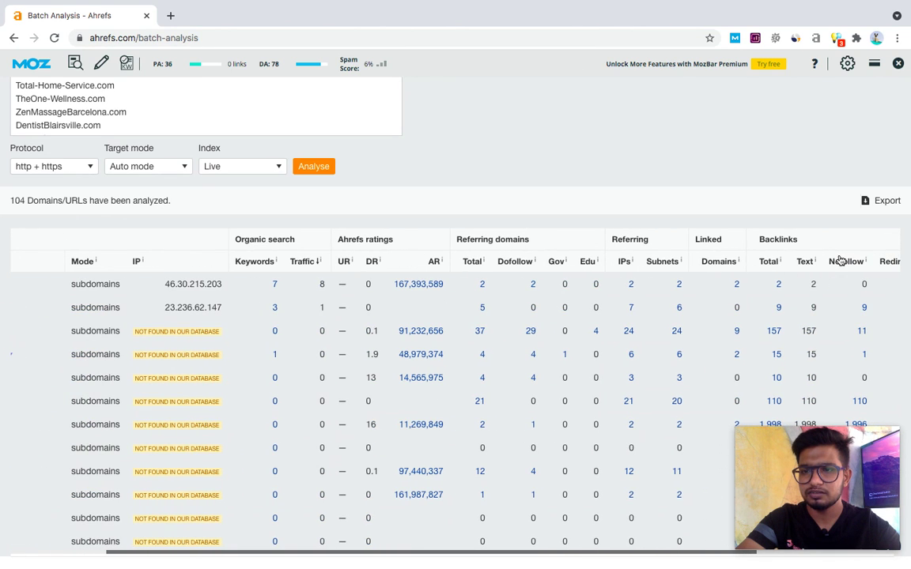
scroll(839, 260, right, 2)
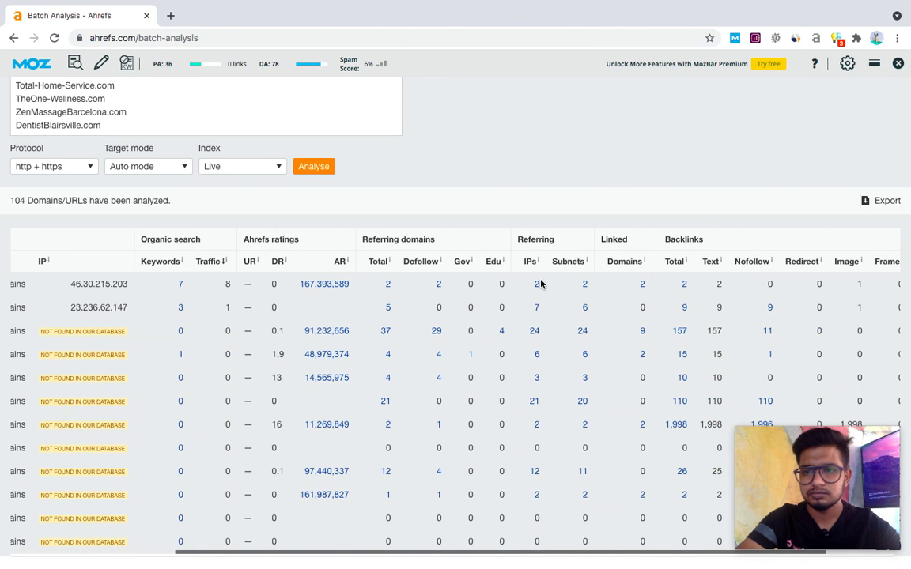
scroll(540, 284, right, 1)
scroll(540, 284, left, 6)
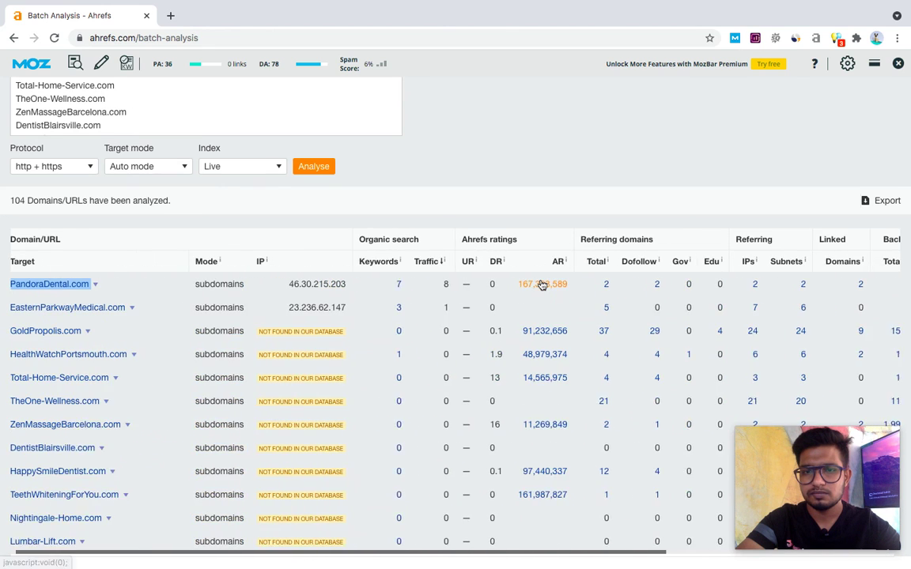
scroll(541, 284, right, 8)
scroll(541, 285, left, 8)
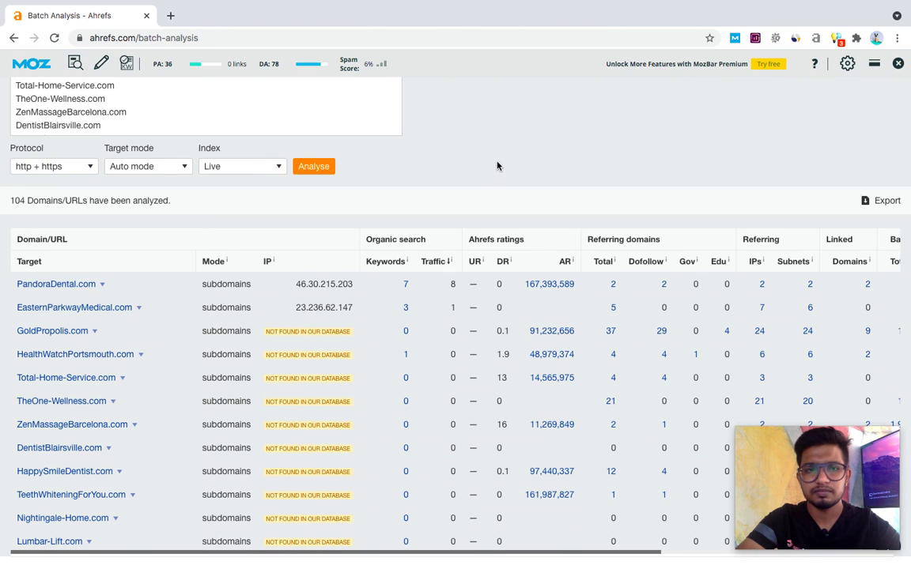
scroll(499, 163, up, 1)
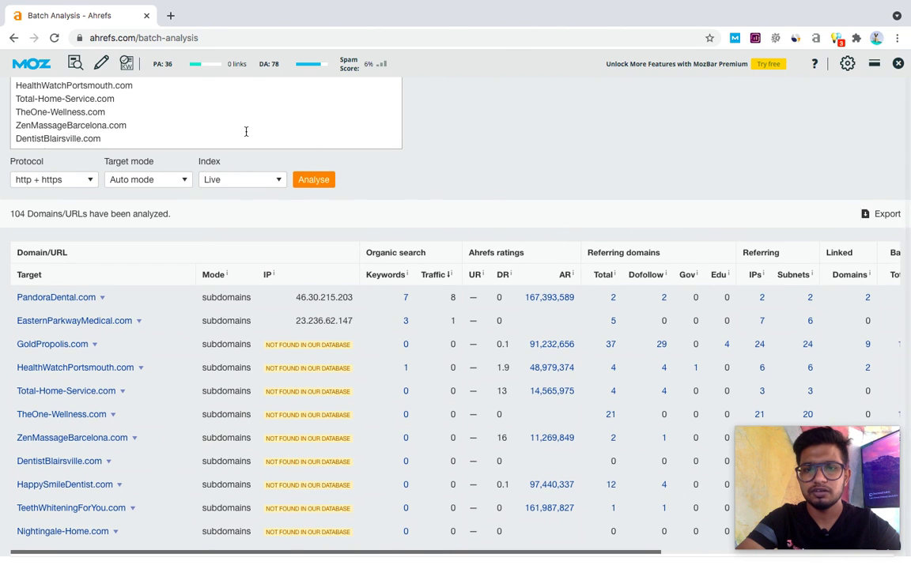
scroll(569, 364, up, 1)
scroll(546, 332, up, 3)
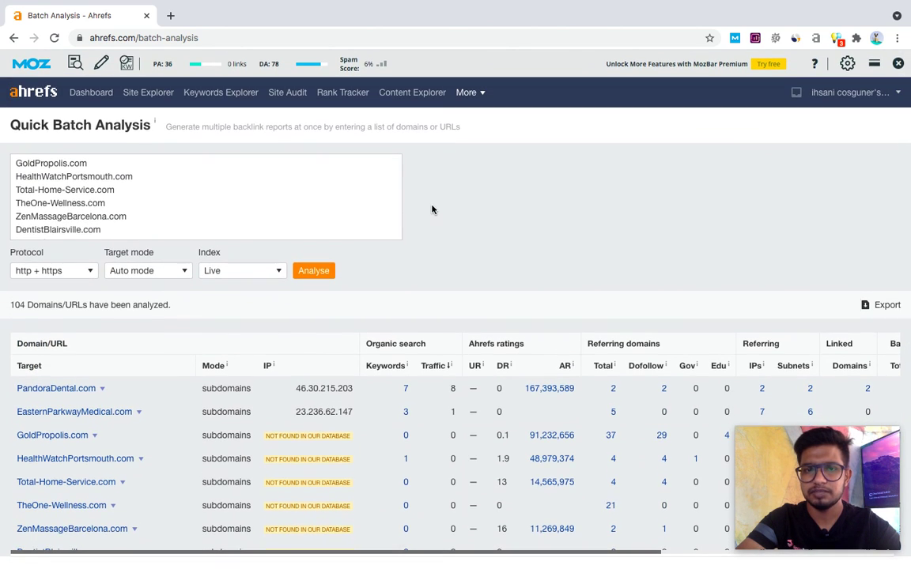
Step: Switch to the other Chrome window and look over the deleted .com domain list and the Today's Topic document
key(super+grave)
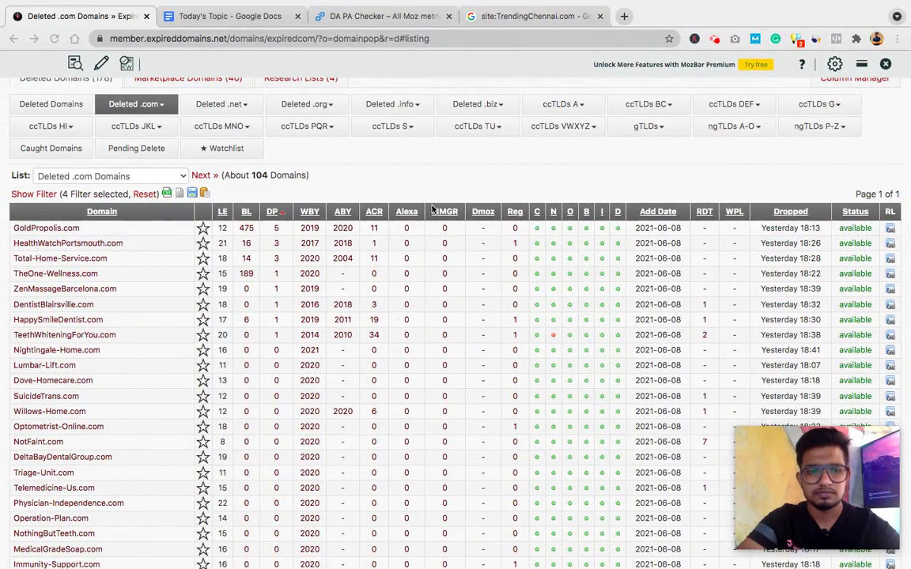
scroll(433, 207, down, 10)
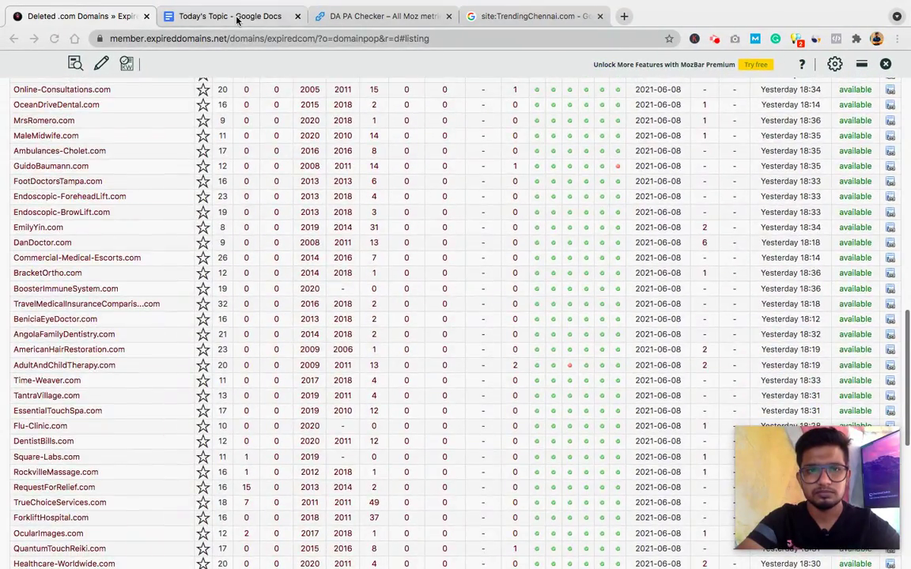
click(237, 18)
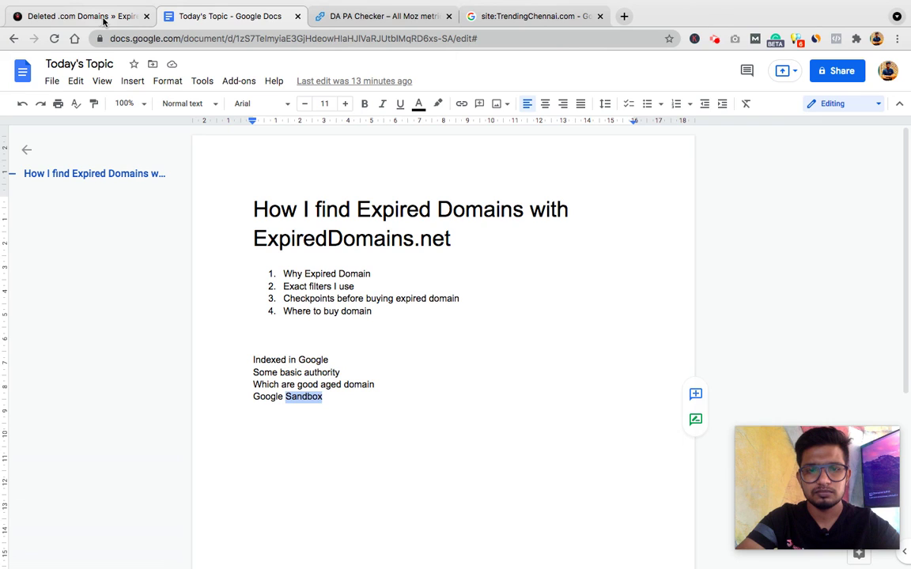
Step: Copy TrendingChennai.com from the Google site: search and look up its registration availability on namecheap.com
click(526, 18)
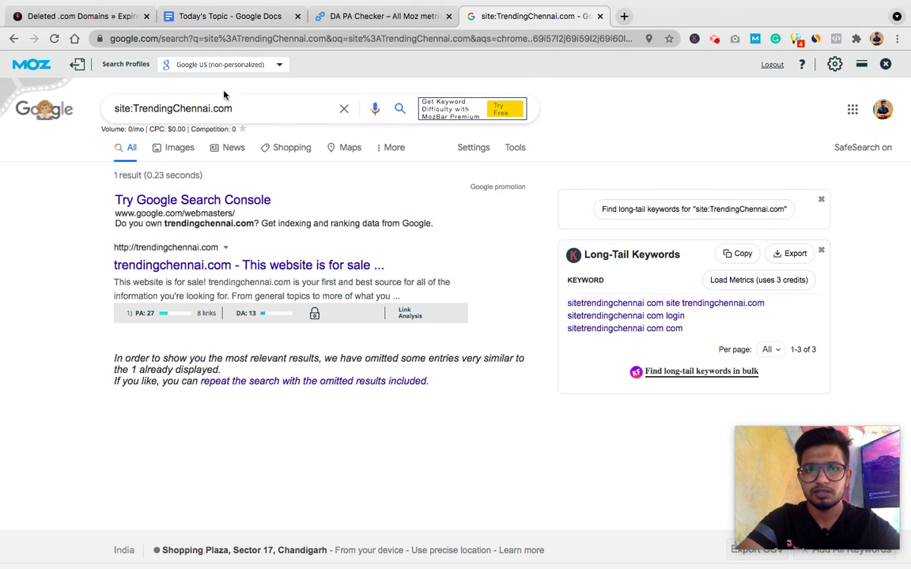
drag(132, 111, 290, 125)
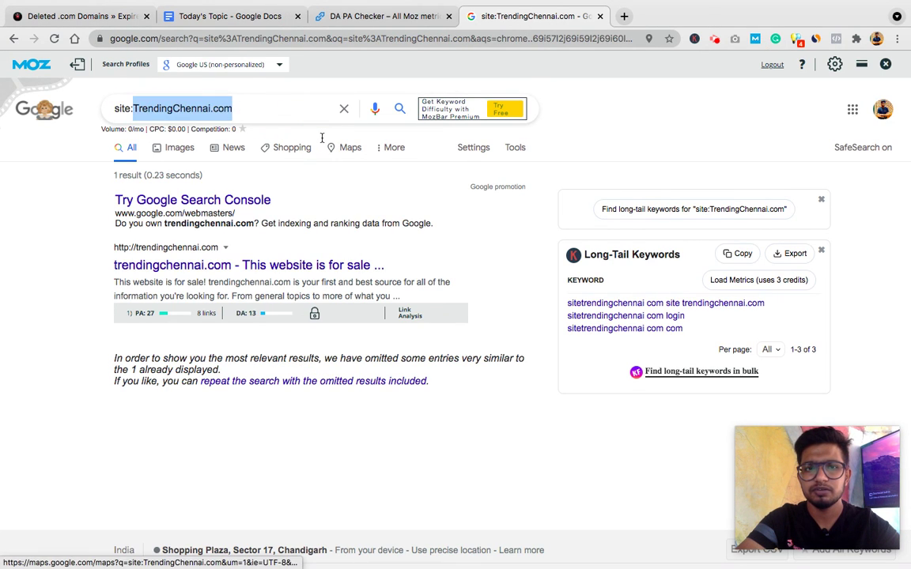
key(super+l)
text(name)
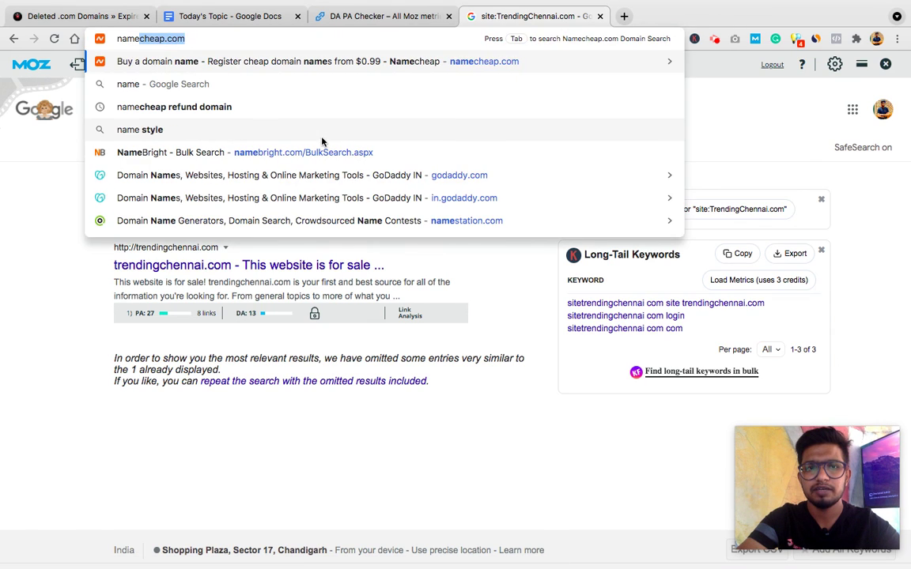
key(Return)
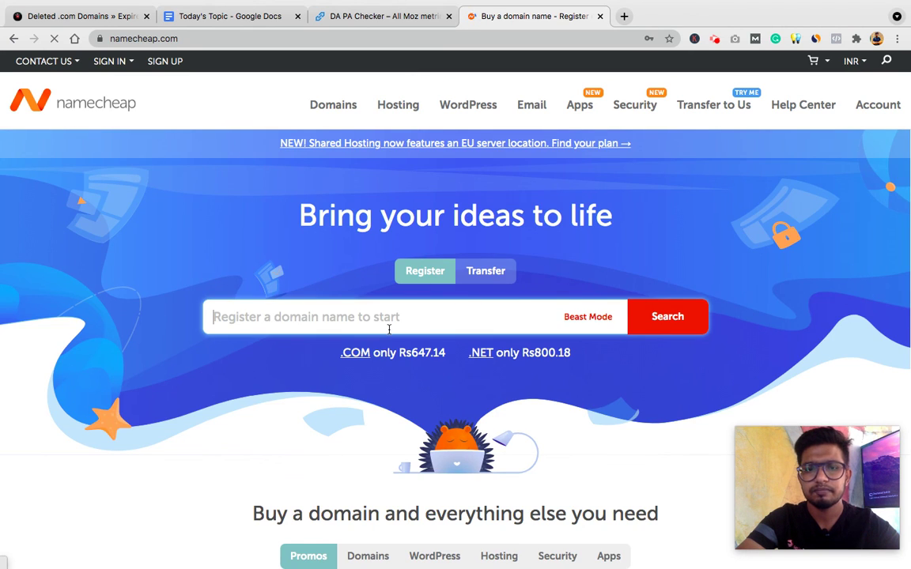
key(super+v)
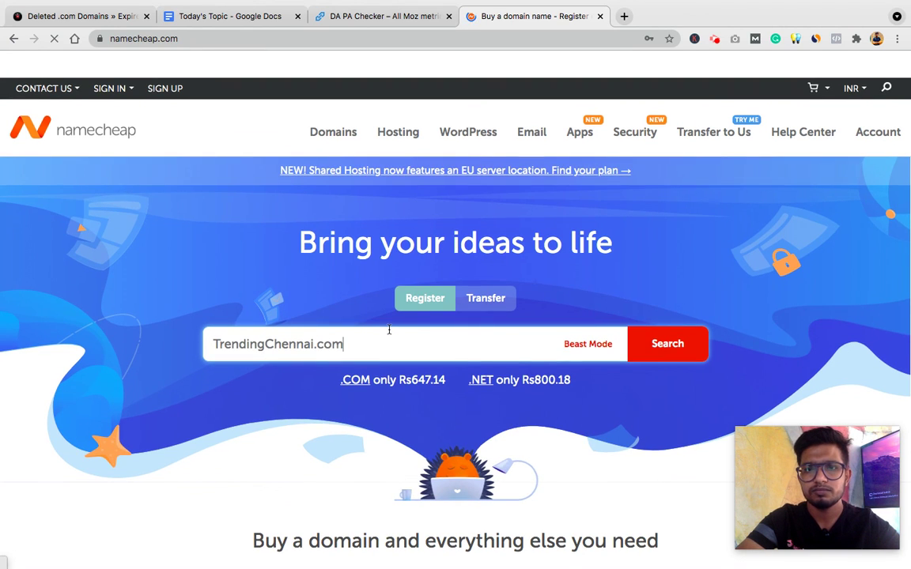
key(Return)
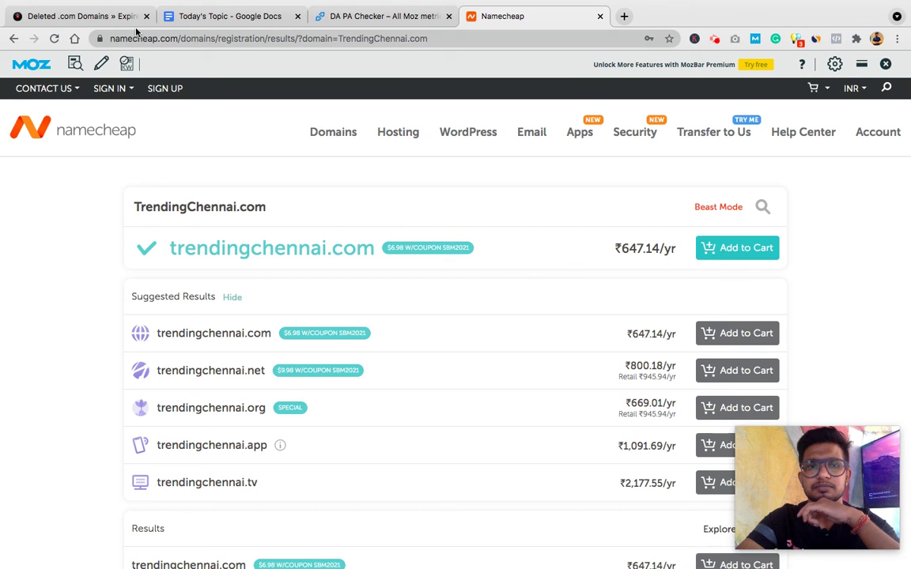
Step: Return to the Today's Topic document and review the domain criteria lines below the numbered list
click(103, 24)
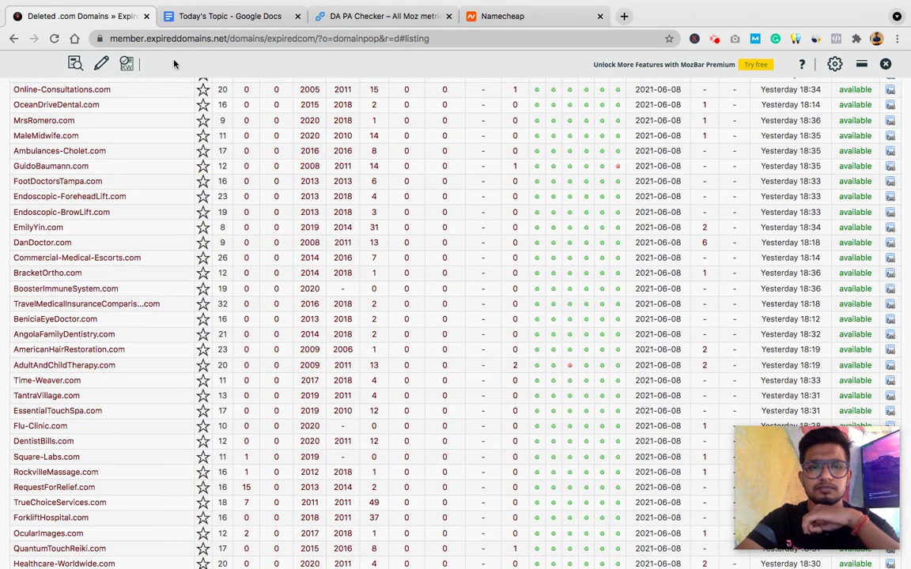
click(241, 17)
click(527, 402)
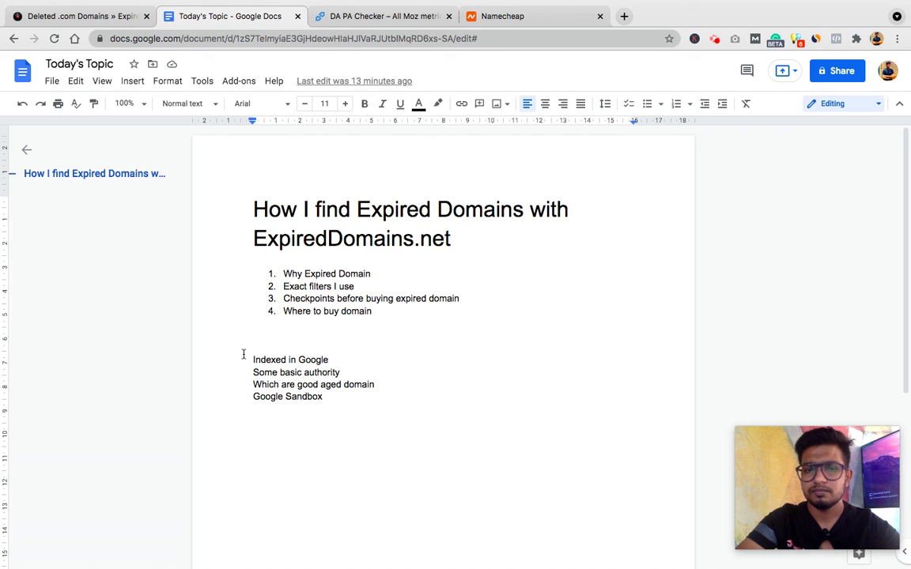
drag(252, 345, 343, 402)
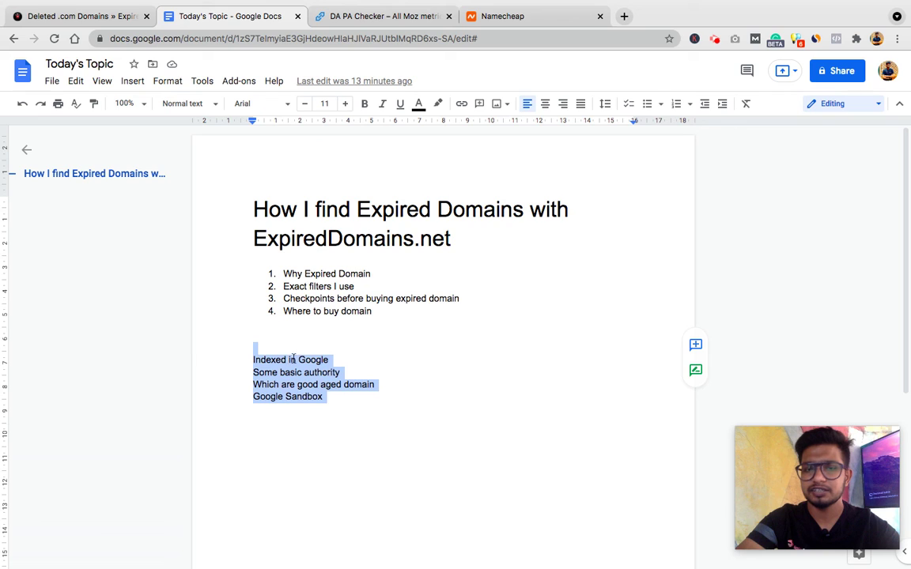
click(365, 370)
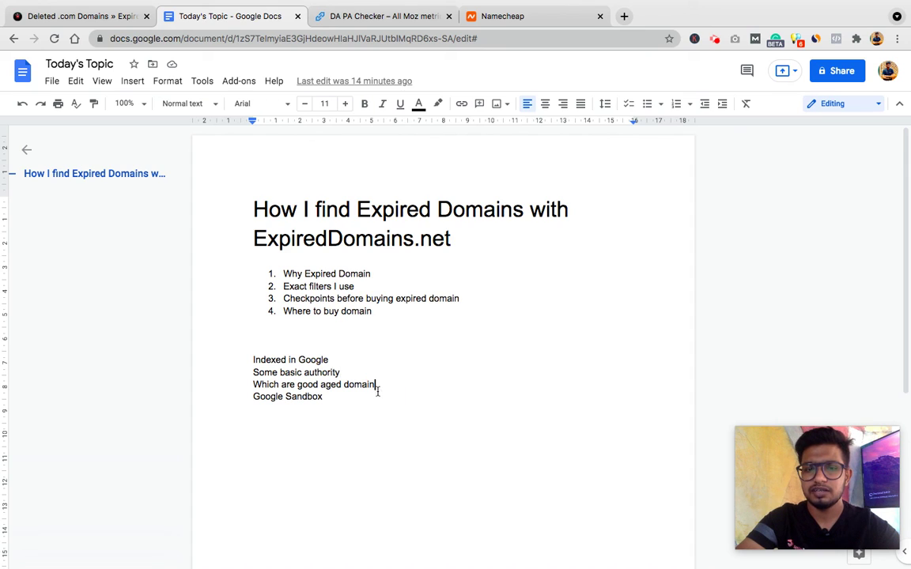
Step: Replace the "Google Sandbox" line in the domain criteria notes with "PA > DA"
click(350, 396)
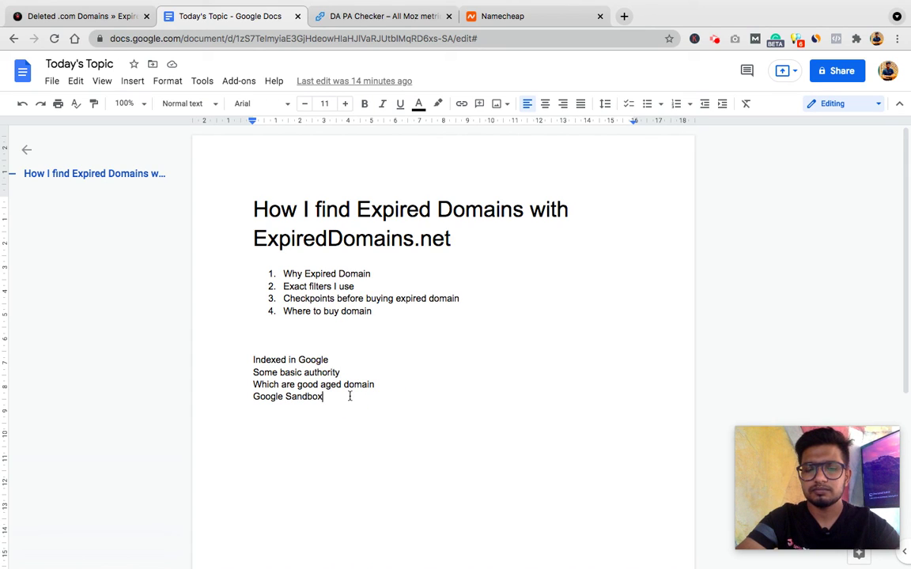
triple_click(349, 396)
key(BackSpace)
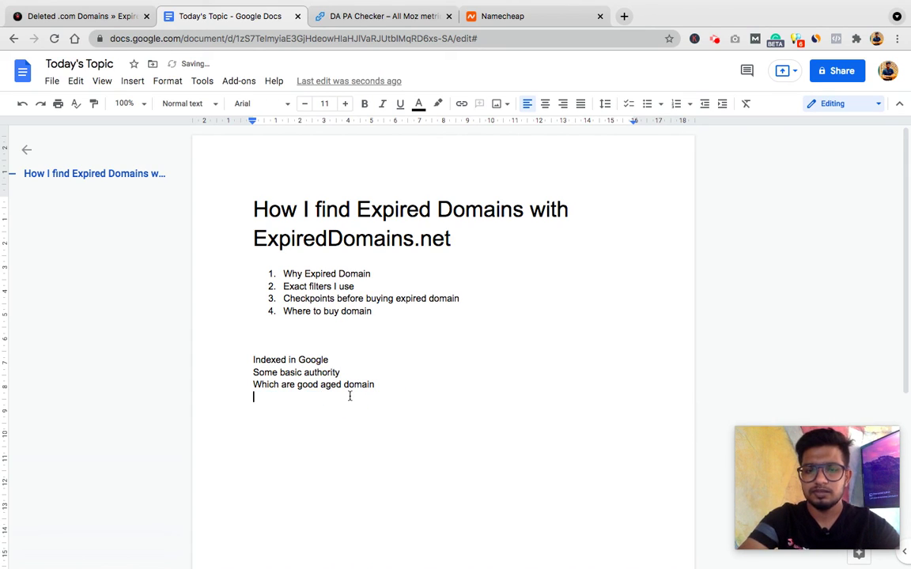
text(DA)
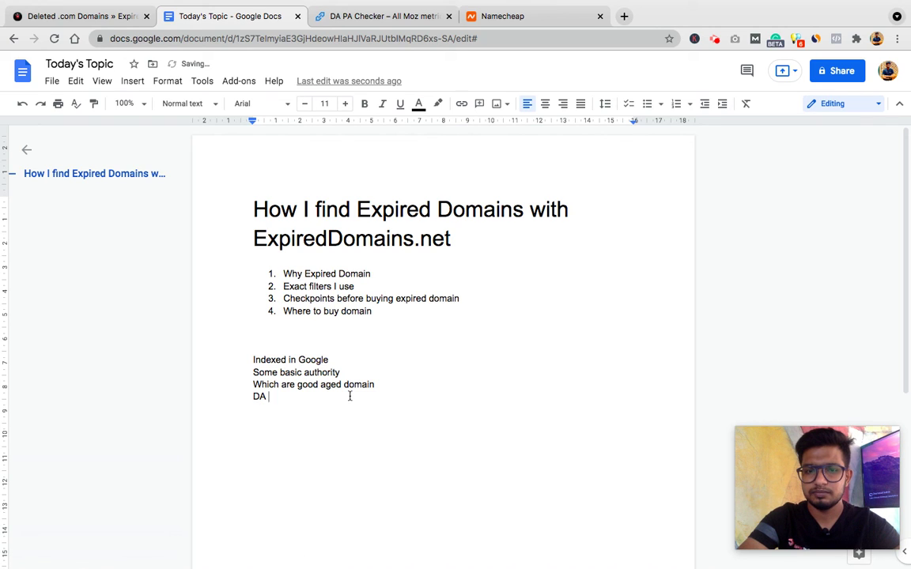
key(super+Left)
text(PA )
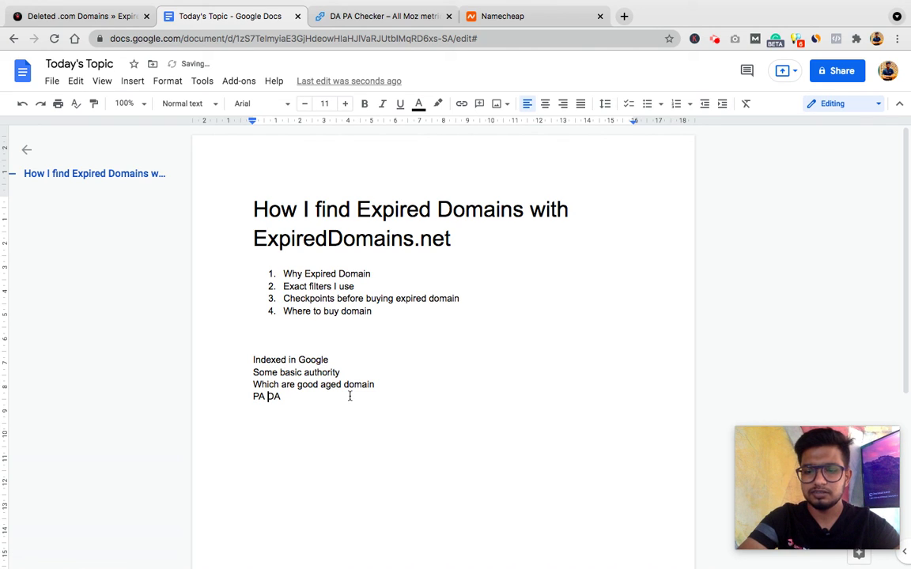
text(>)
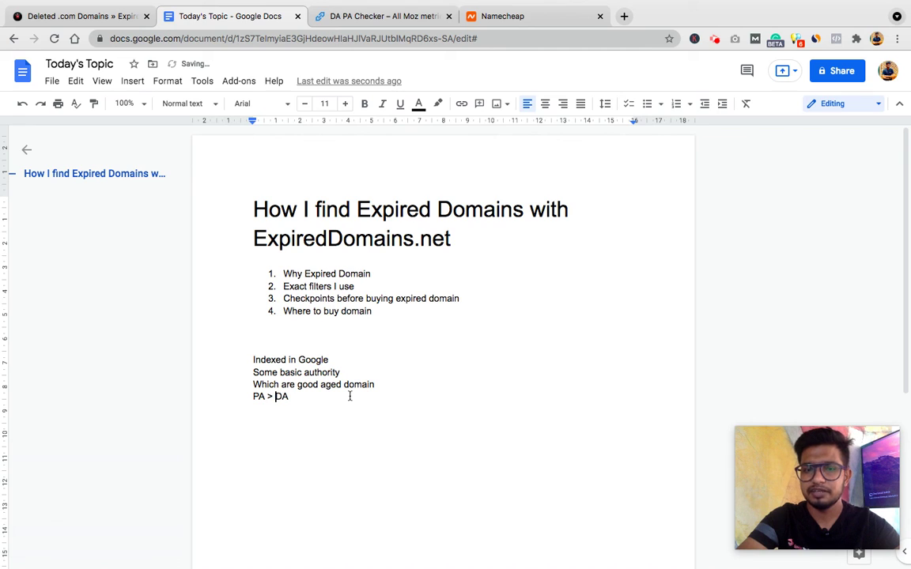
Step: Add the line "Spam score 1" below "PA > DA" in the domain criteria notes
key(Return)
text(Sp)
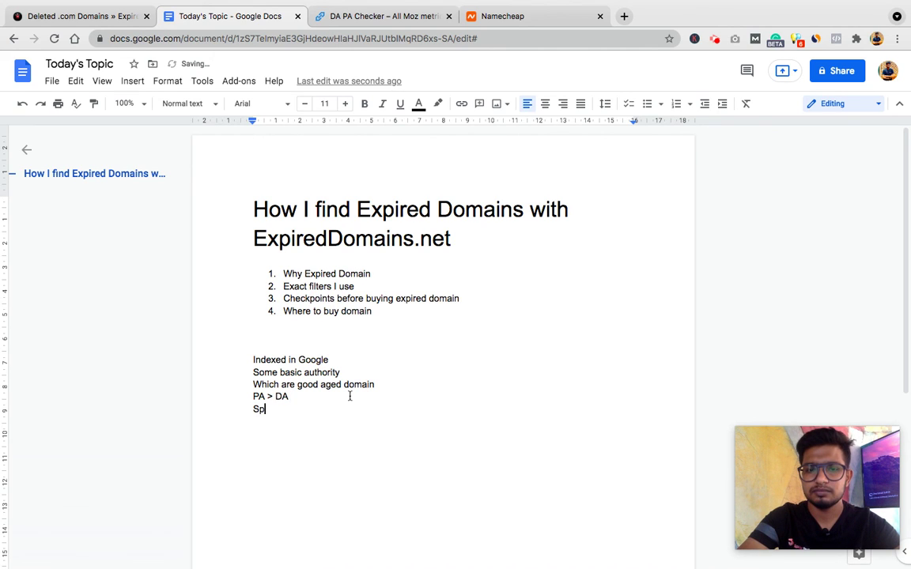
text(am score)
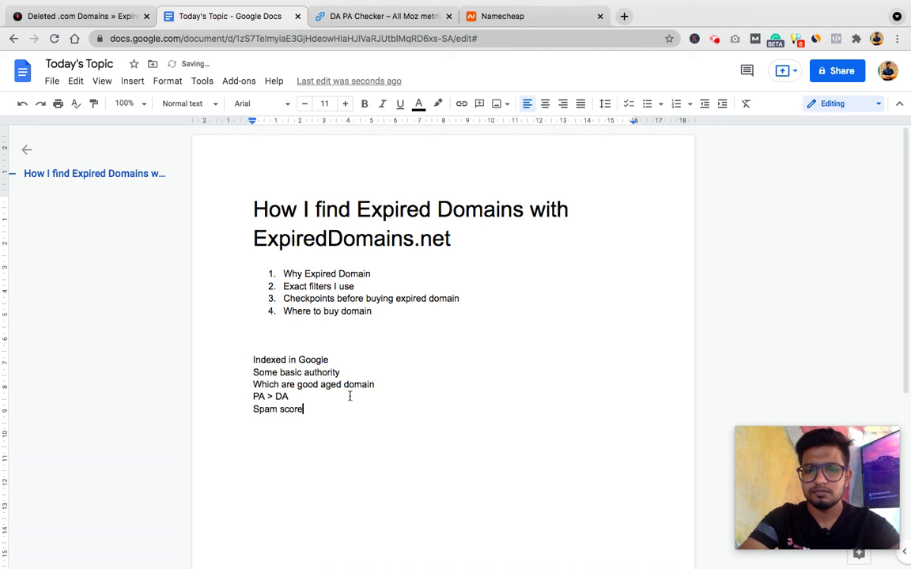
text( >1)
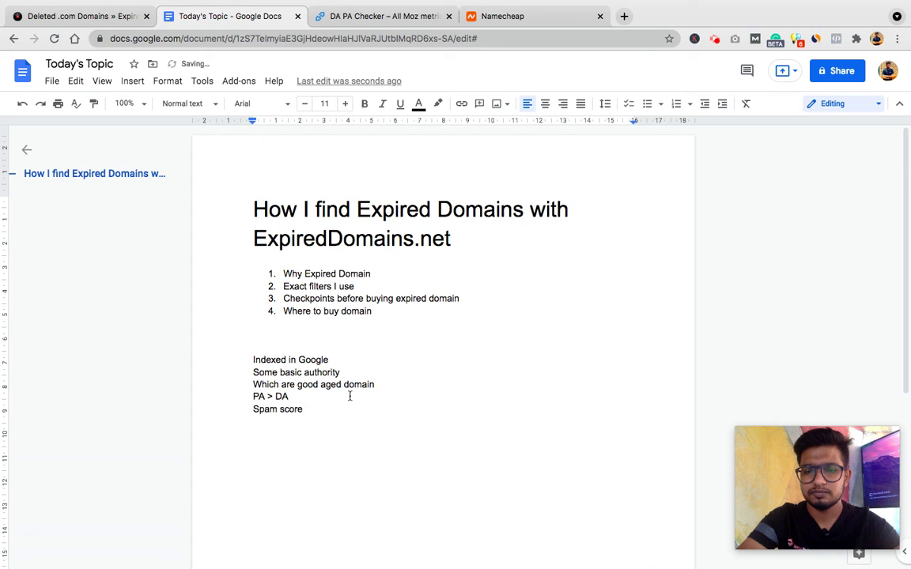
text(1)
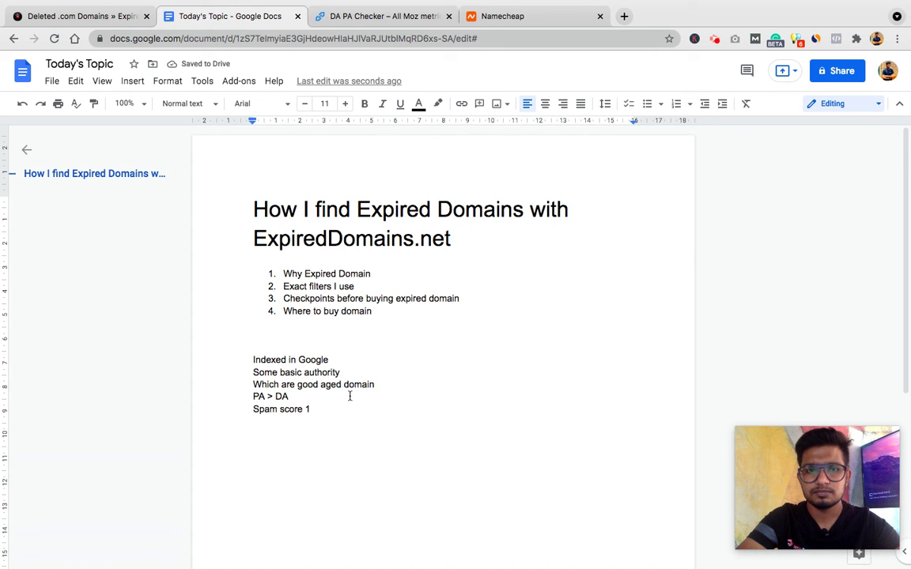
click(94, 24)
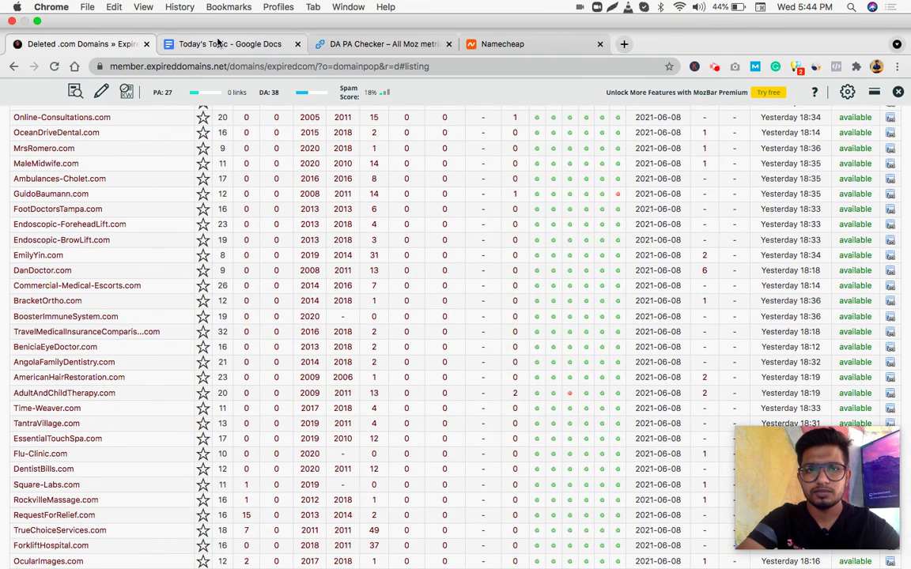
click(218, 43)
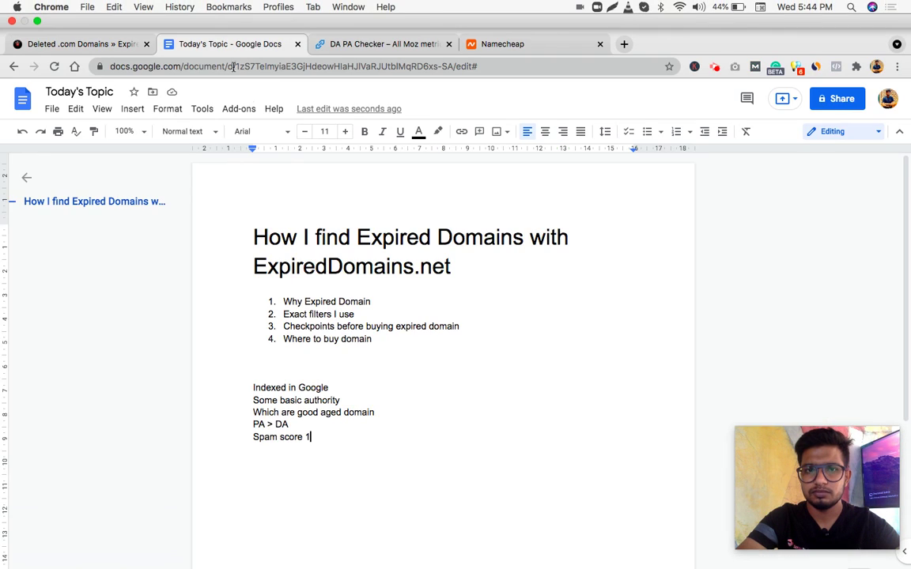